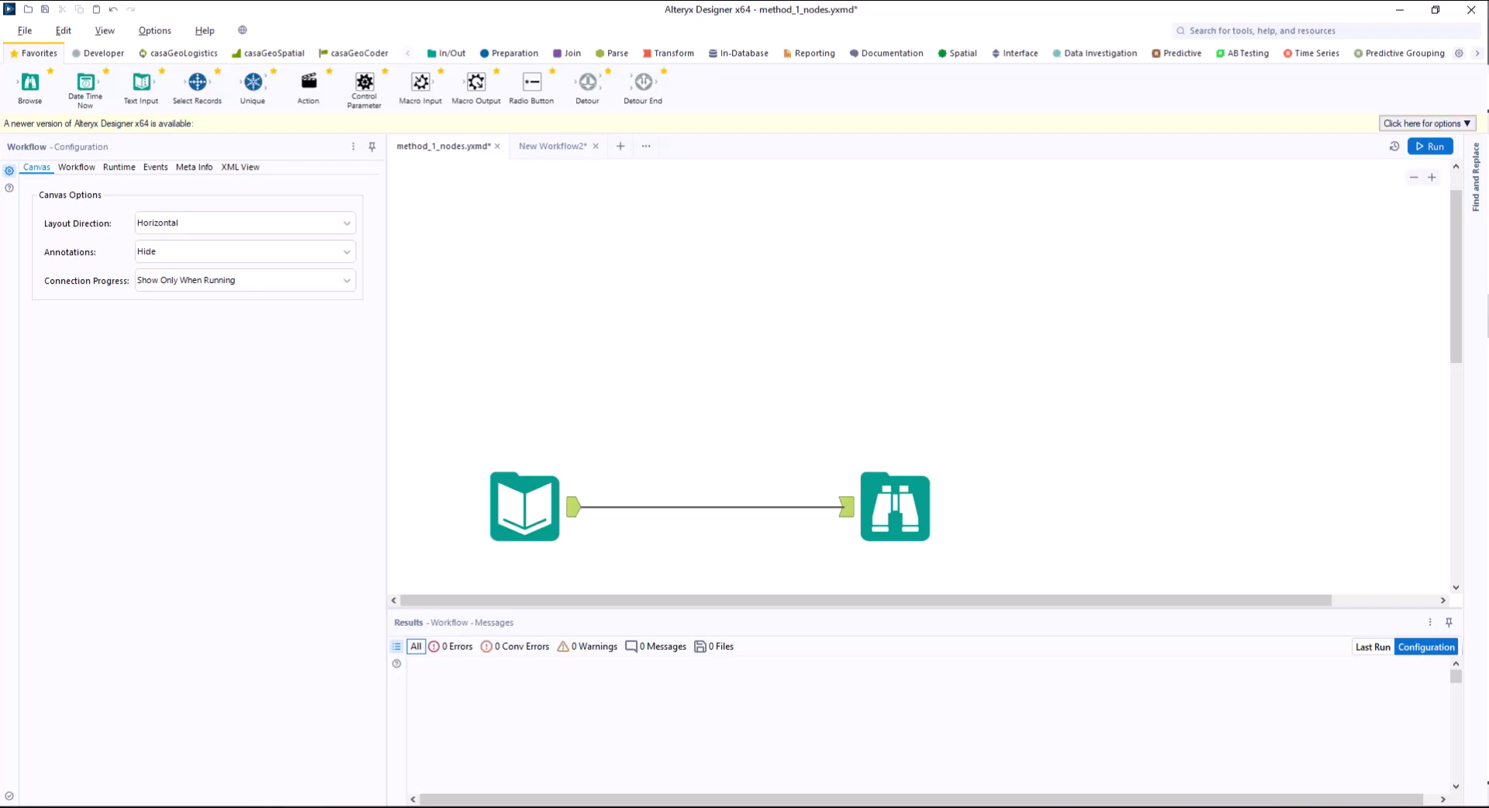
Convert the Browse tool connected to the Input Data tool into a Macro Output.
{"action": "left_click", "coordinate": [895, 508]}
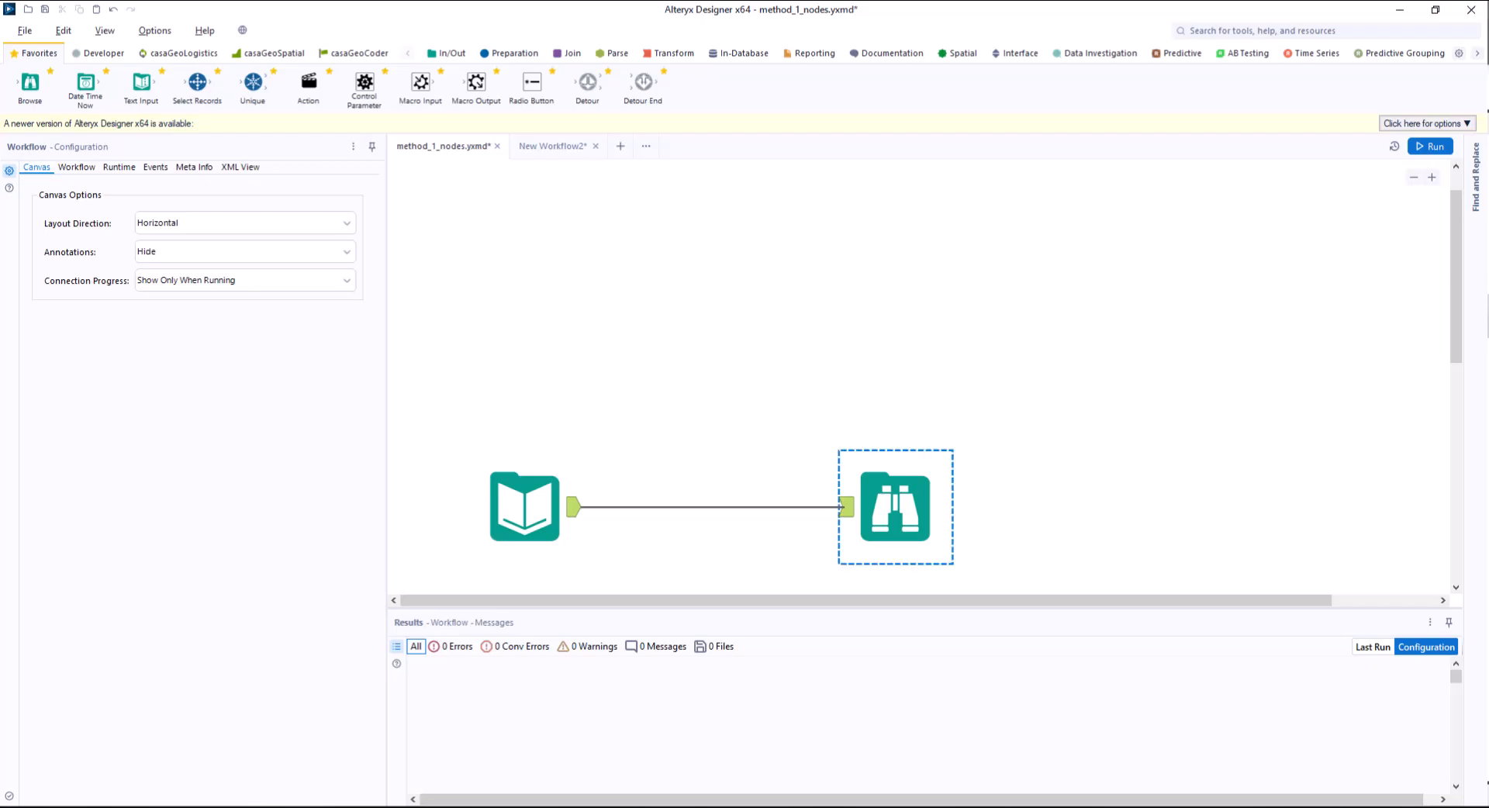
{"action": "right_click", "coordinate": [895, 504]}
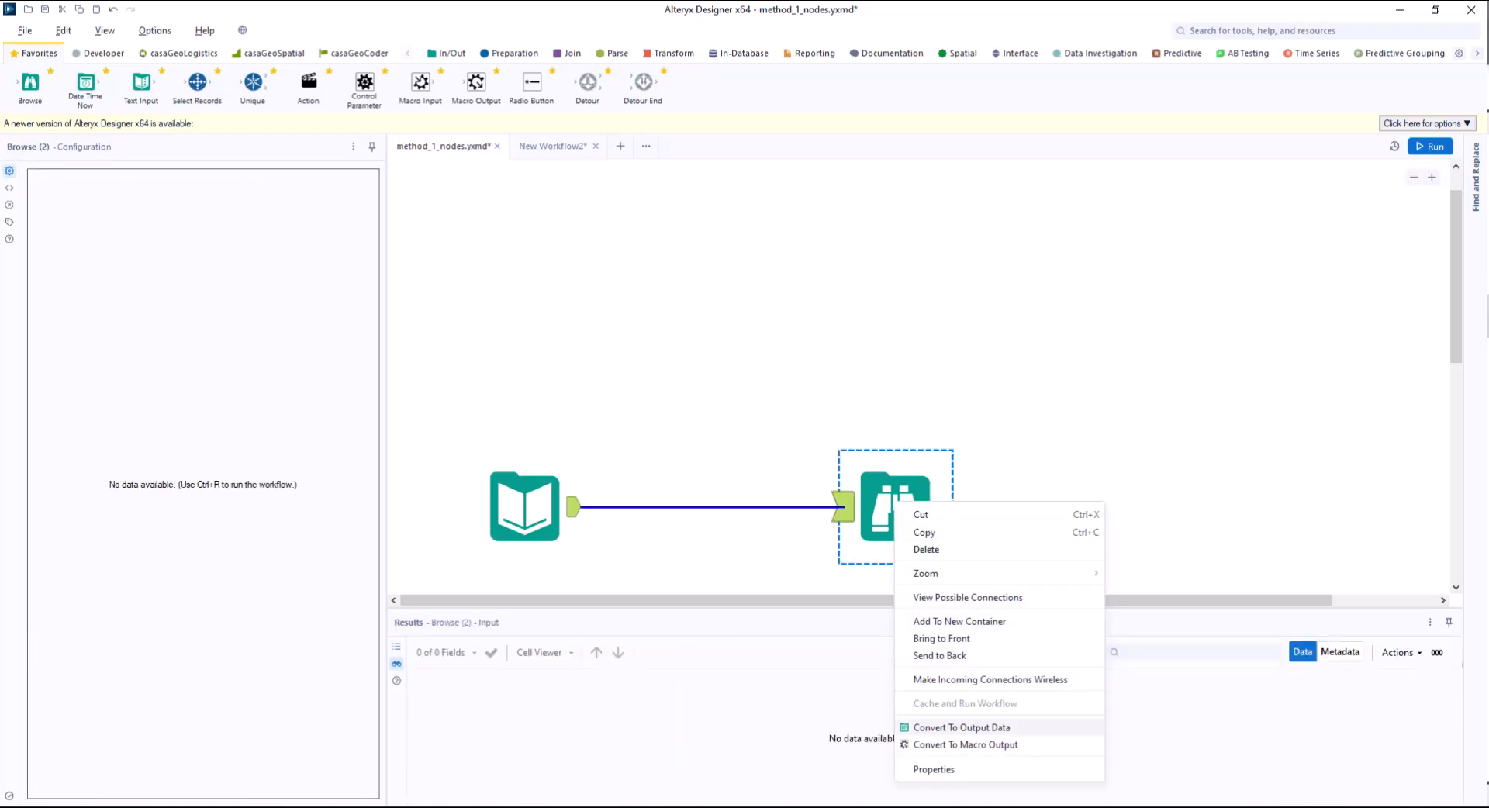
{"action": "left_click", "coordinate": [966, 745]}
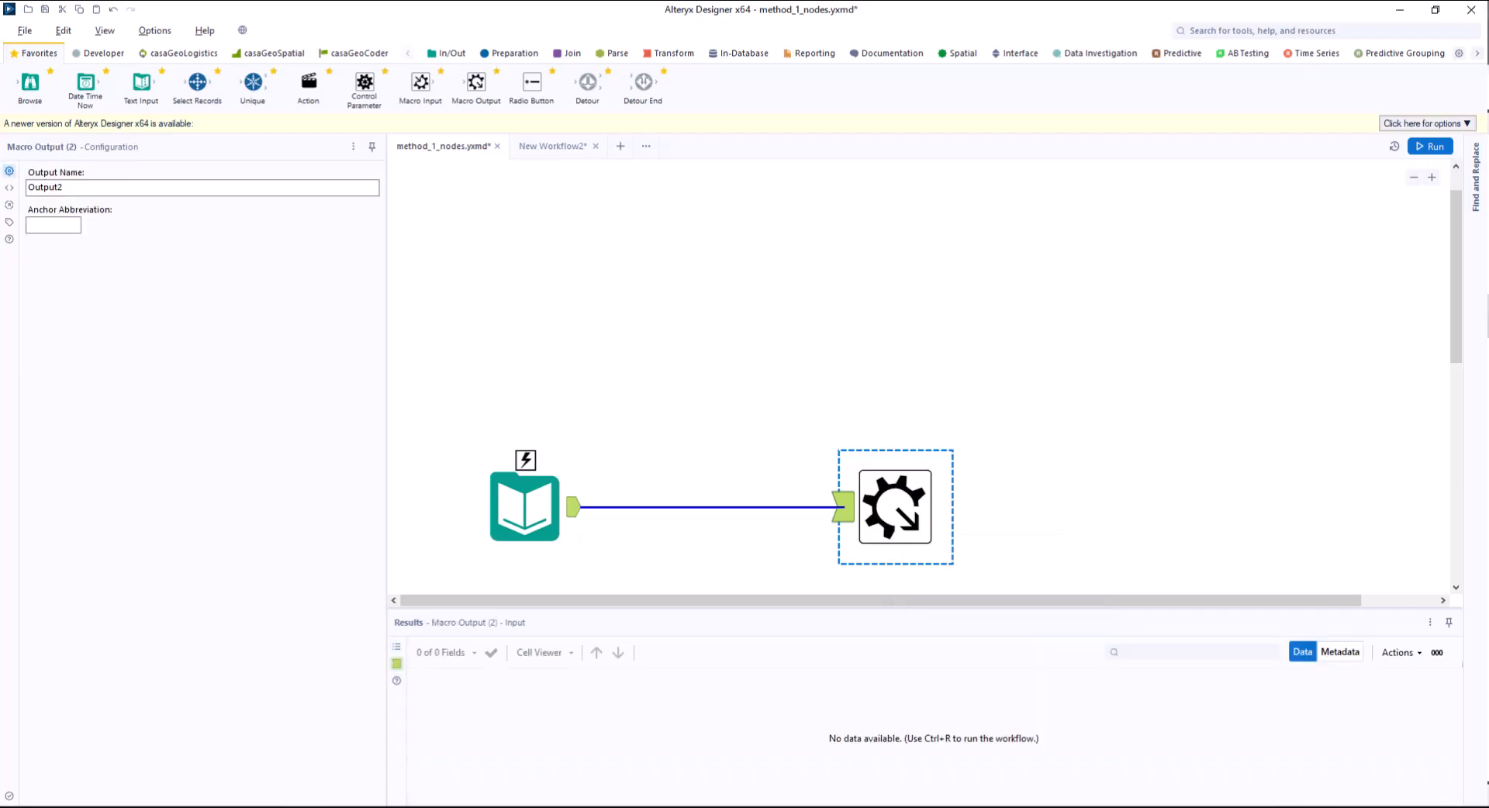
Edit the Input Data tool's Pre SQL statement so cgo_isolines uses the placeholders 1111, 9.00, 53.00 and 22.
{"action": "left_click", "coordinate": [525, 507]}
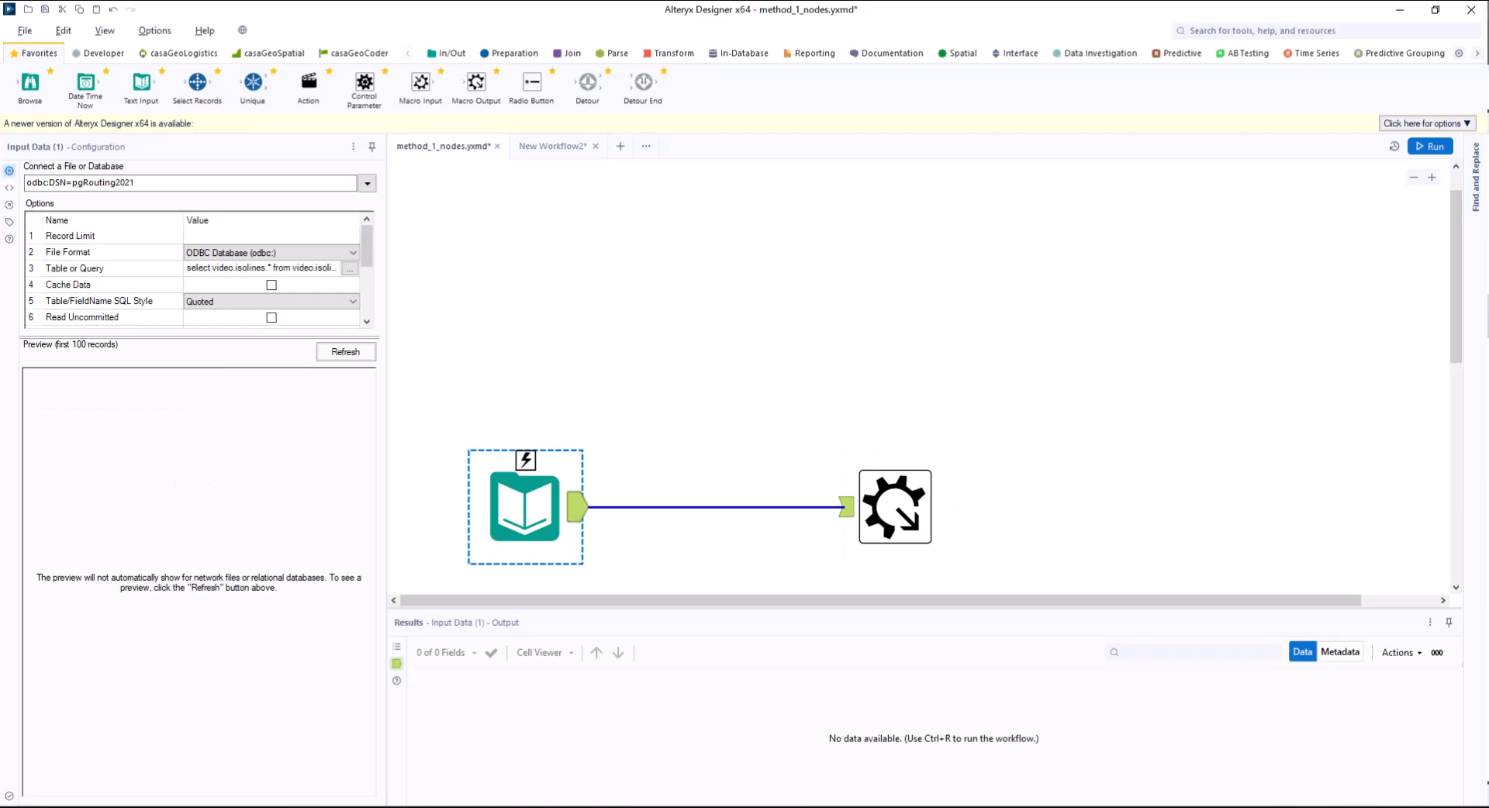
{"action": "left_click_drag", "start_coordinate": [248, 336], "coordinate": [248, 474]}
{"action": "left_click", "coordinate": [362, 365]}
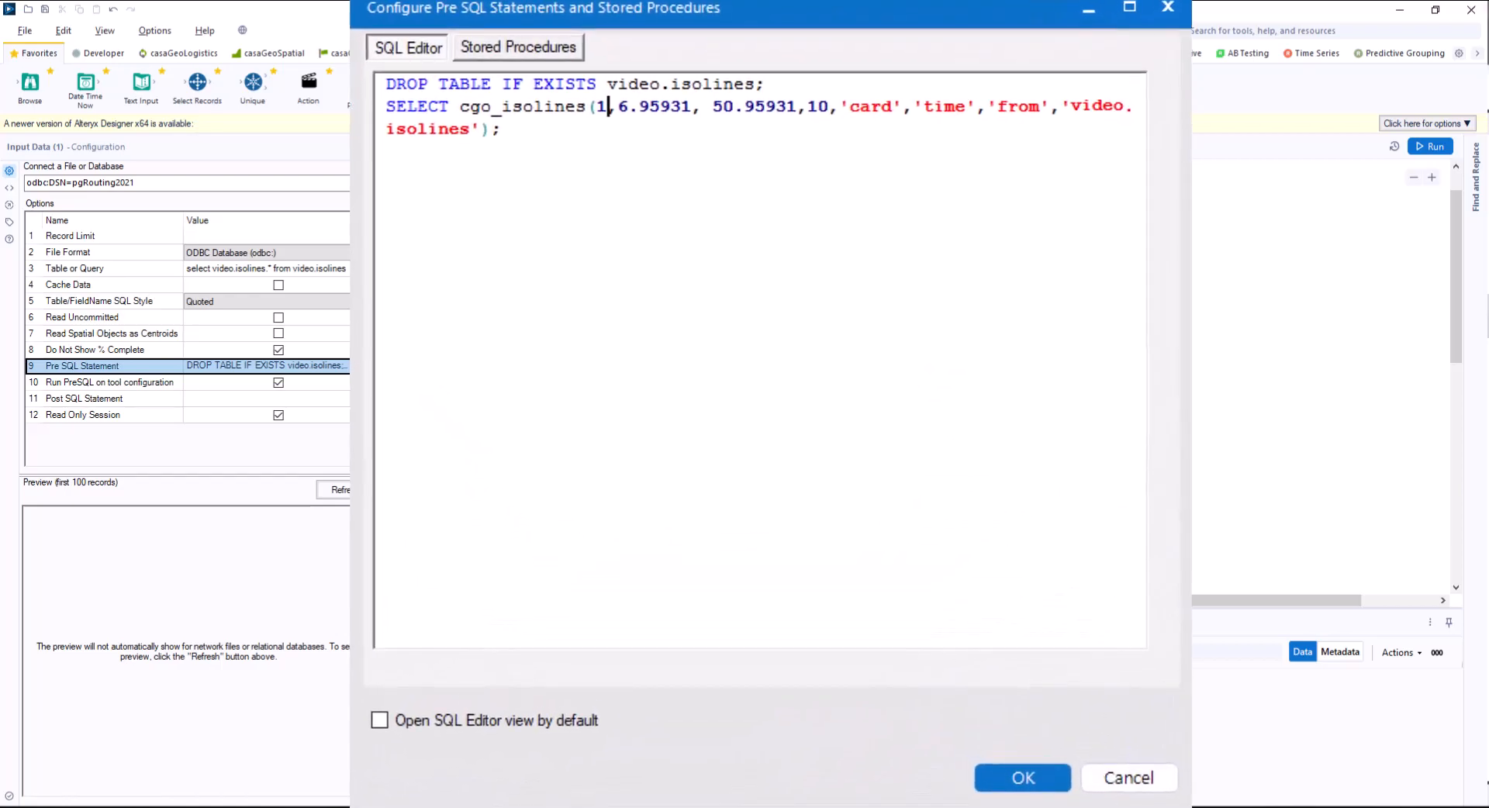
{"action": "type", "text": "111"}
{"action": "key", "text": "Right"}
{"action": "key", "text": "Delete"}
{"action": "key", "text": "Delete"}
{"action": "key", "text": "Delete"}
{"action": "key", "text": "Delete"}
{"action": "key", "text": "Delete"}
{"action": "key", "text": "Delete"}
{"action": "key", "text": "Delete"}
{"action": "type", "text": "9.00"}
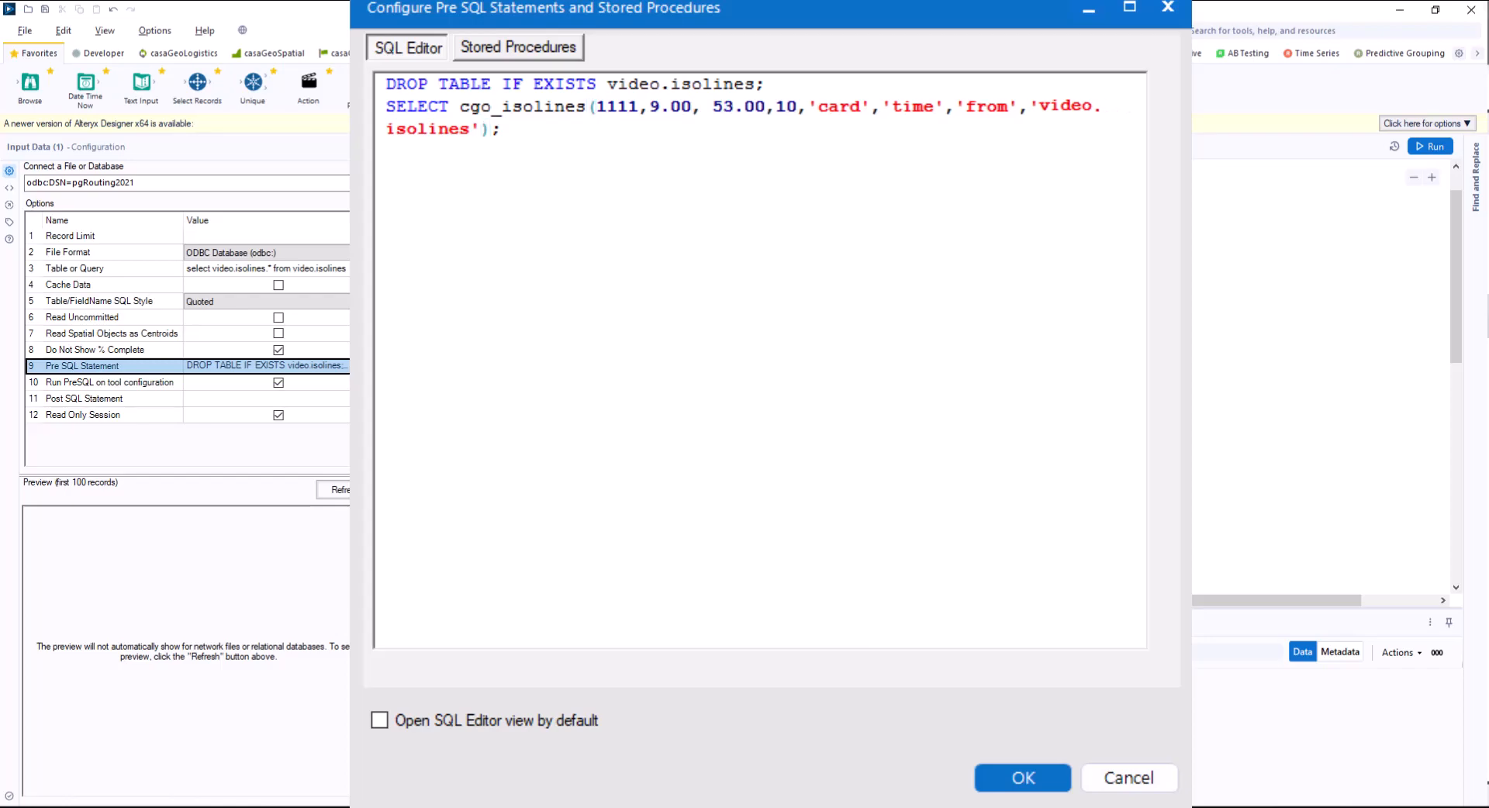
{"action": "double_click", "coordinate": [787, 106]}
{"action": "type", "text": "22"}
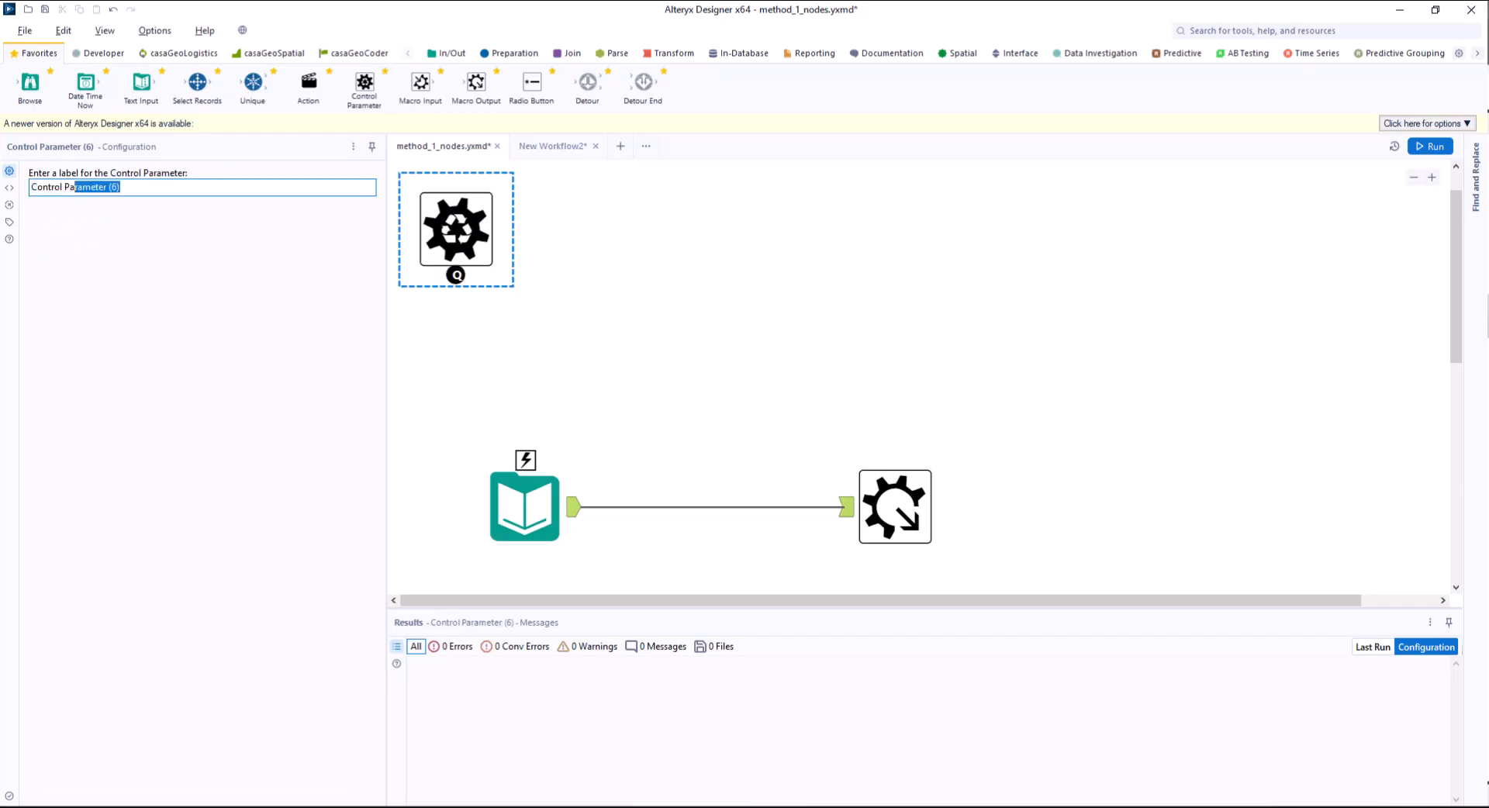
Label the control parameter idn and connect it to the Input Data tool.
{"action": "type", "text": "idn"}
{"action": "left_click_drag", "start_coordinate": [456, 274], "coordinate": [525, 449]}
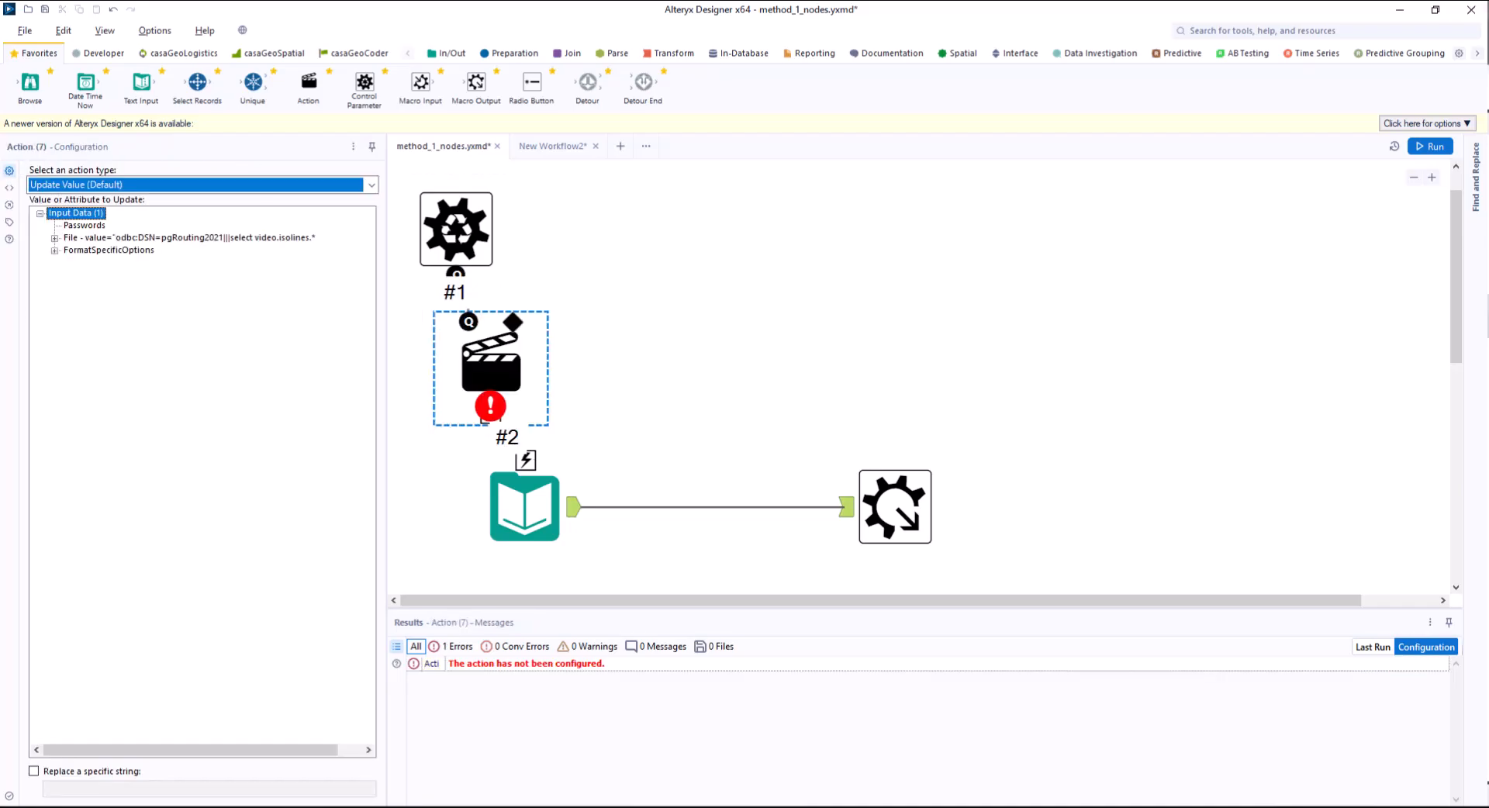
Configure the idn action to replace the specific string 1111 in the PreSQL value.
{"action": "left_click", "coordinate": [55, 251]}
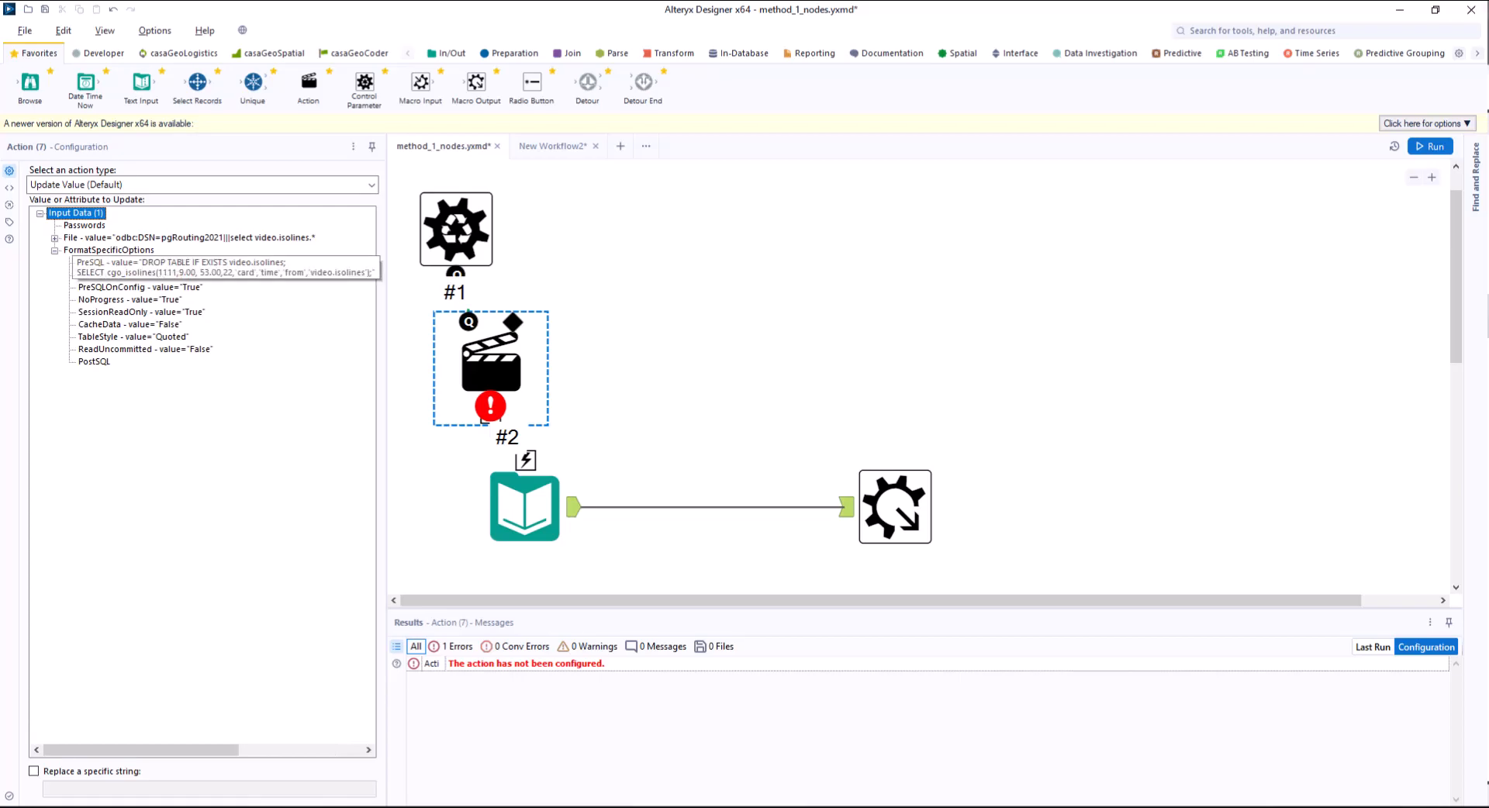
{"action": "left_click", "coordinate": [140, 263]}
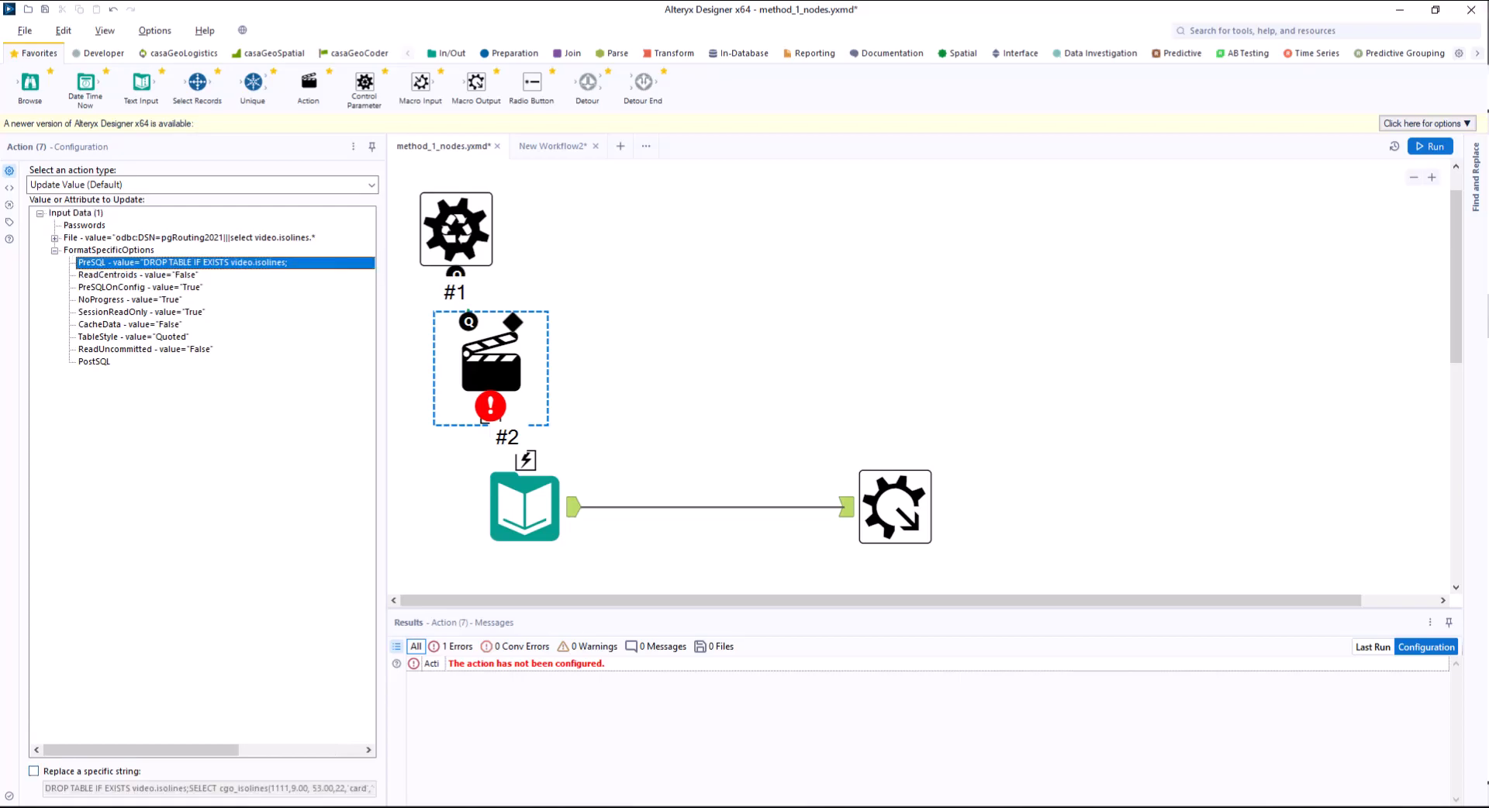
{"action": "left_click", "coordinate": [33, 772]}
{"action": "left_click", "coordinate": [149, 788]}
{"action": "key", "text": "ctrl+a"}
{"action": "type", "text": "1111"}
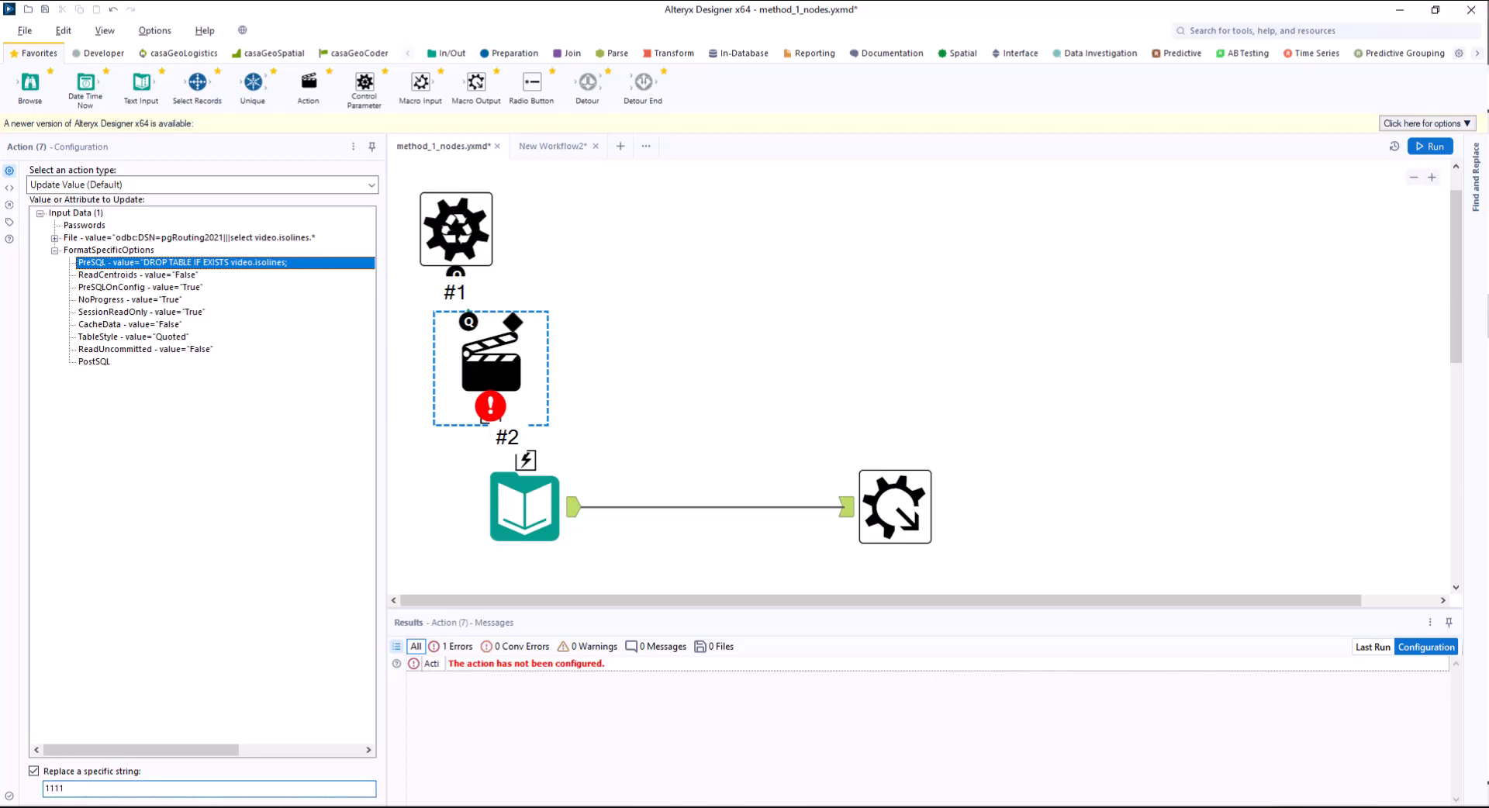
{"action": "left_click", "coordinate": [682, 342]}
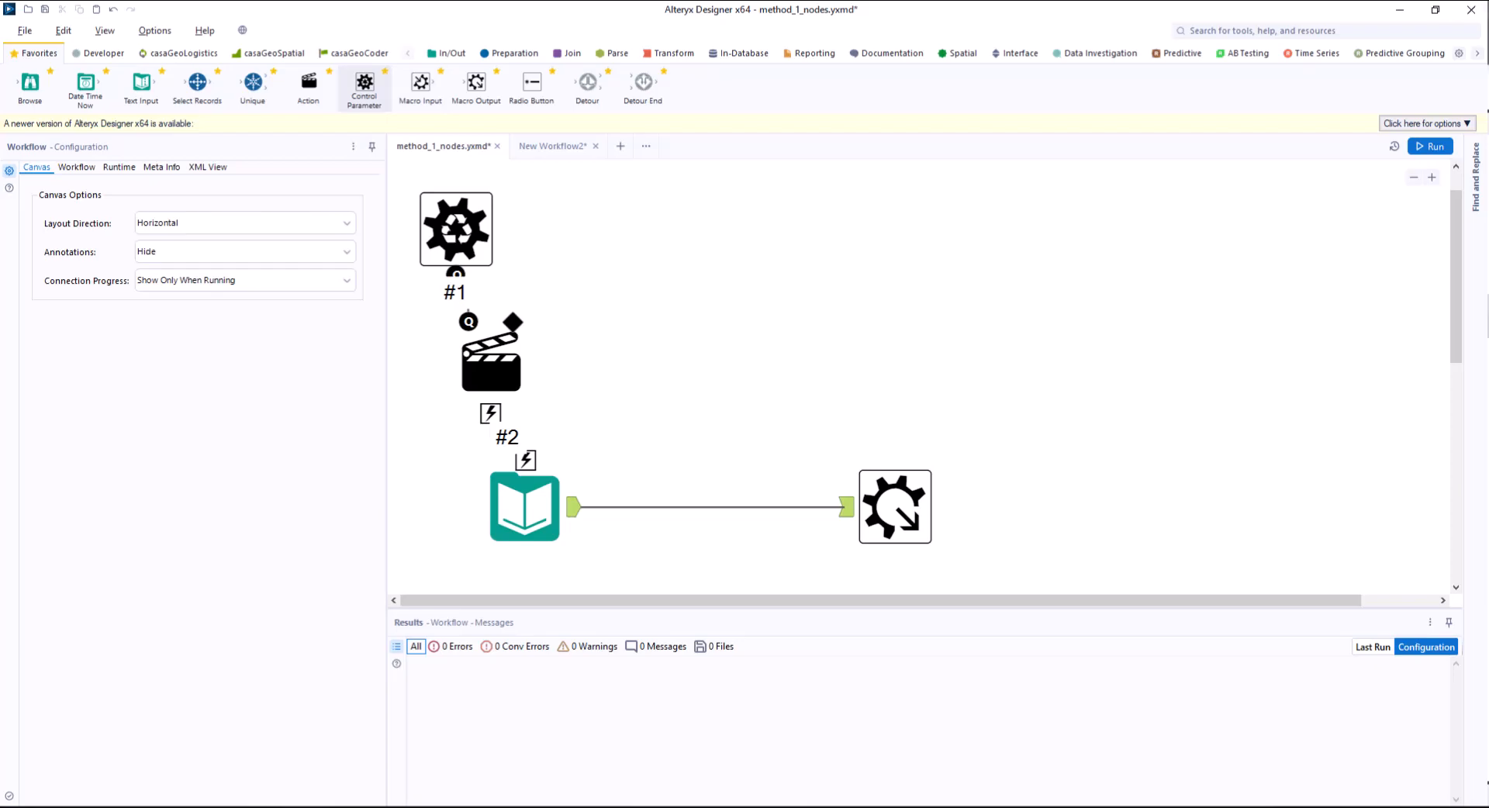
Add a second control parameter, connect it to the Input Data tool and label it lon.
{"action": "left_click_drag", "start_coordinate": [365, 88], "coordinate": [594, 229]}
{"action": "left_click_drag", "start_coordinate": [595, 275], "coordinate": [525, 459]}
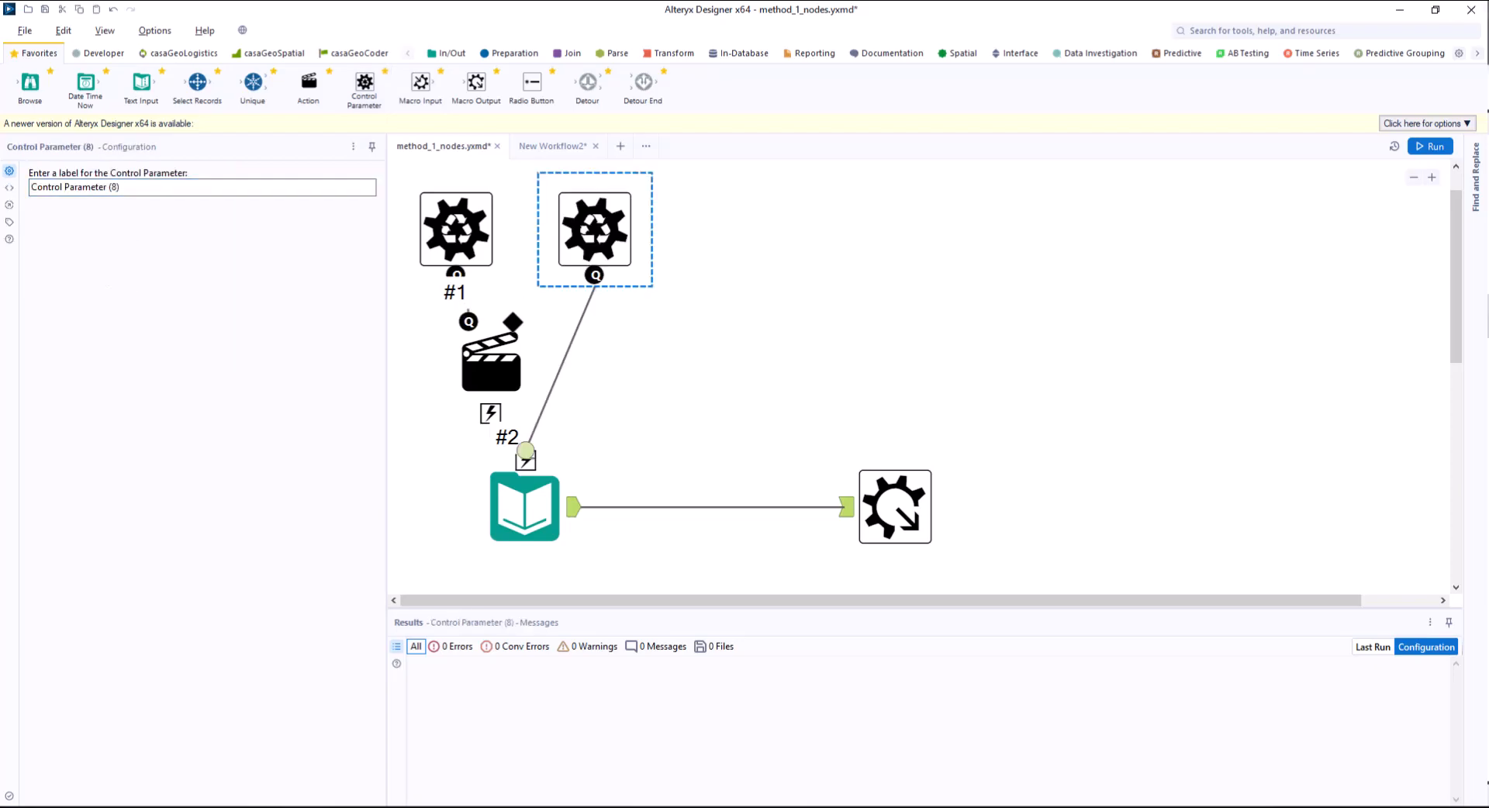
{"action": "left_click", "coordinate": [595, 229]}
{"action": "left_click", "coordinate": [155, 187]}
{"action": "key", "text": "ctrl+a"}
{"action": "type", "text": "len"}
Configure the lon action to replace the longitude placeholder 9.00 in the PreSQL value.
{"action": "left_click", "coordinate": [560, 368]}
{"action": "left_click", "coordinate": [30, 174]}
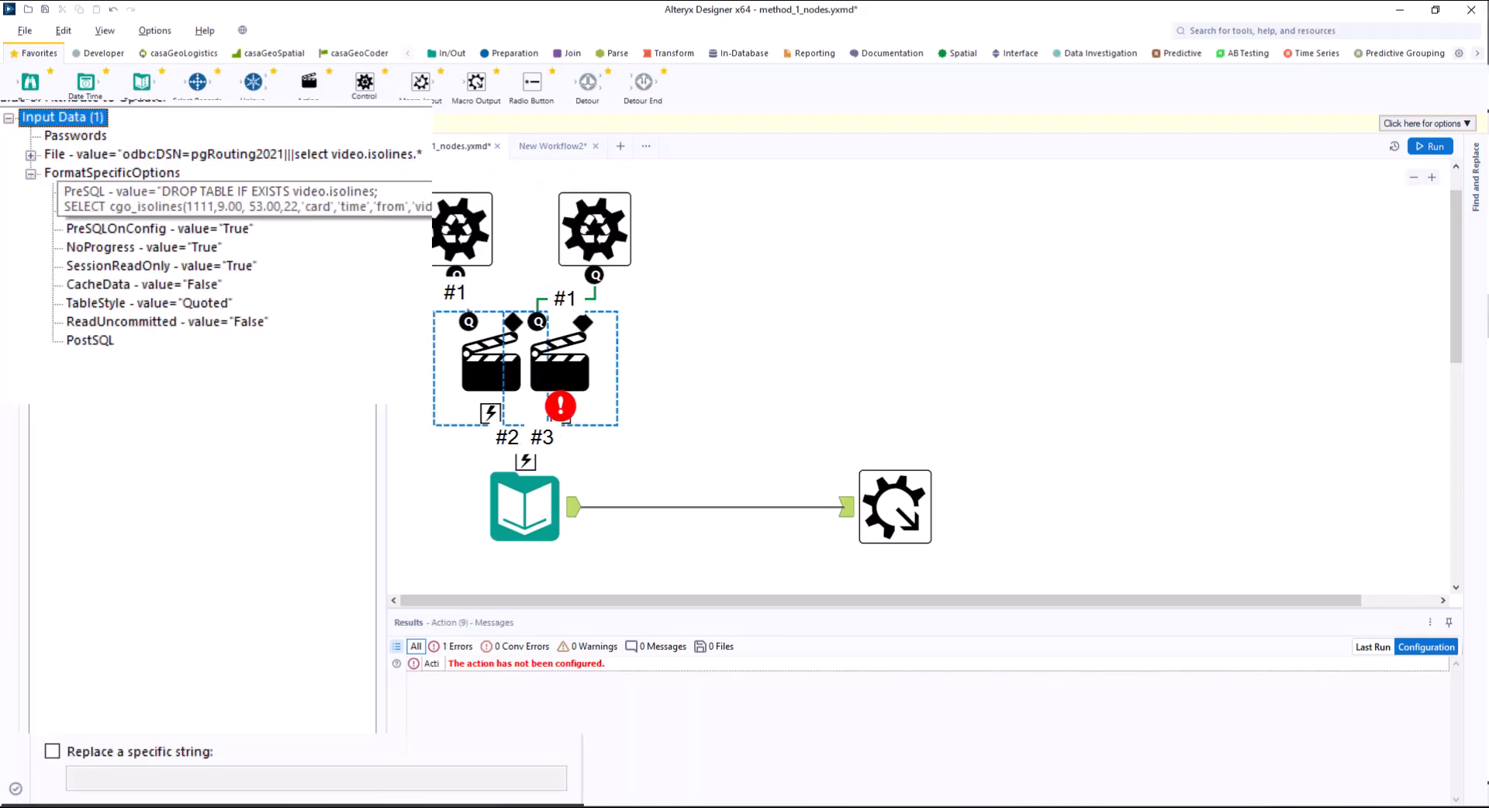
{"action": "left_click", "coordinate": [194, 192]}
{"action": "left_click", "coordinate": [52, 751]}
{"action": "left_click", "coordinate": [317, 779]}
{"action": "key", "text": "ctrl+a"}
{"action": "type", "text": "5.00"}
{"action": "left_click", "coordinate": [682, 341]}
Add a lat control parameter connected to the Input Data tool, with its action replacing 53.00 in the PreSQL value.
{"action": "left_click_drag", "start_coordinate": [364, 88], "coordinate": [525, 459]}
{"action": "type", "text": "id"}
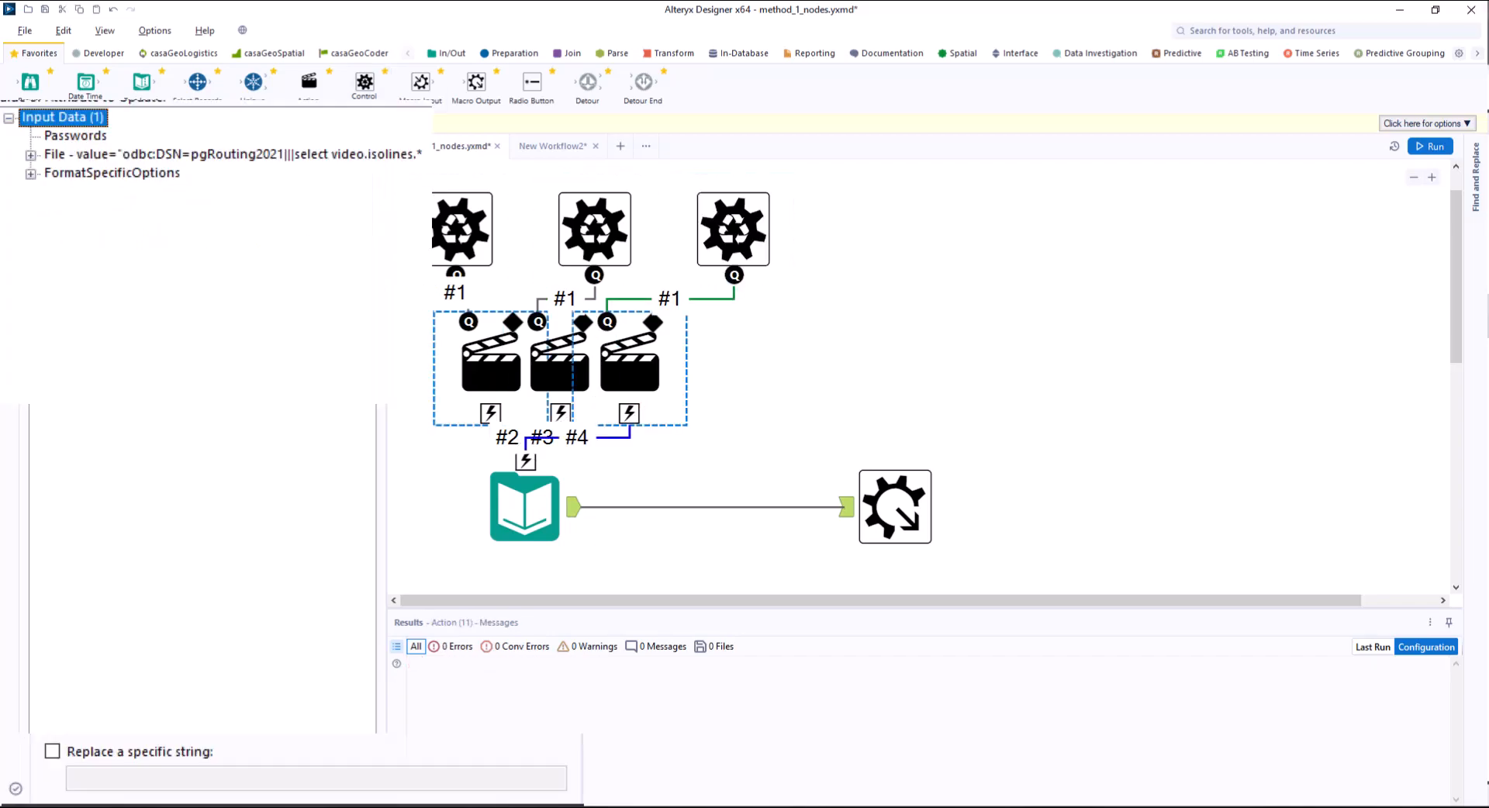
{"action": "left_click", "coordinate": [30, 173]}
{"action": "left_click", "coordinate": [194, 192]}
{"action": "left_click", "coordinate": [52, 751]}
{"action": "left_click", "coordinate": [316, 778]}
{"action": "key", "text": "ctrl+a"}
{"action": "type", "text": "5.00"}
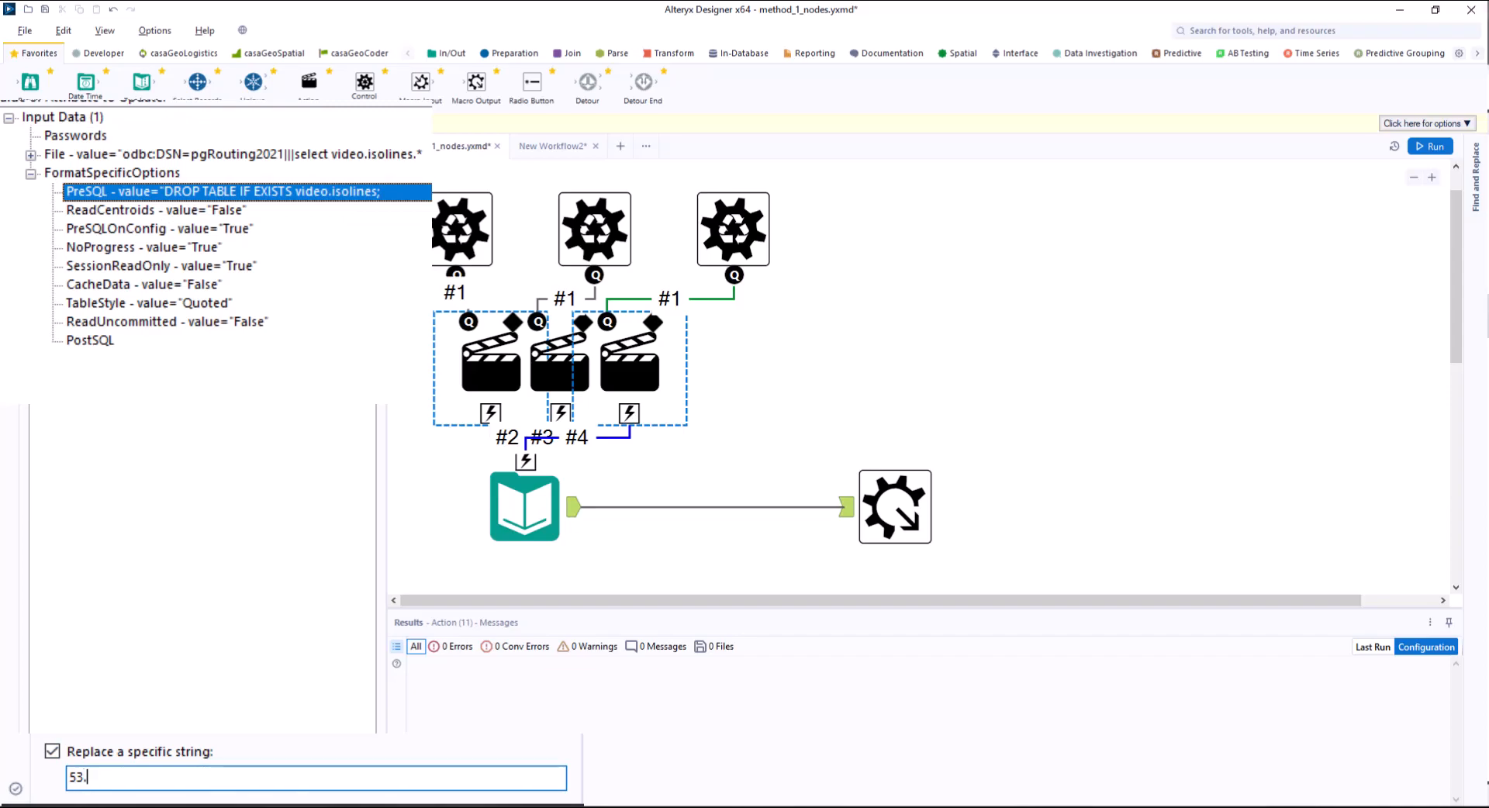
Add a time control parameter connected to the Input Data tool, with its action replacing 22 in the PreSQL value.
{"action": "left_click_drag", "start_coordinate": [364, 88], "coordinate": [526, 459]}
{"action": "key", "text": "ctrl+a"}
{"action": "type", "text": "time"}
{"action": "left_click", "coordinate": [30, 173]}
{"action": "left_click", "coordinate": [194, 192]}
{"action": "left_click", "coordinate": [52, 752]}
{"action": "left_click", "coordinate": [134, 778]}
{"action": "key", "text": "ctrl+a"}
{"action": "type", "text": "22"}
Add a table control parameter connected to the Input Data tool, with its action replacing video.isolines in the PreSQL value.
{"action": "left_click_drag", "start_coordinate": [365, 88], "coordinate": [526, 459]}
{"action": "type", "text": "table"}
{"action": "left_click", "coordinate": [52, 751]}
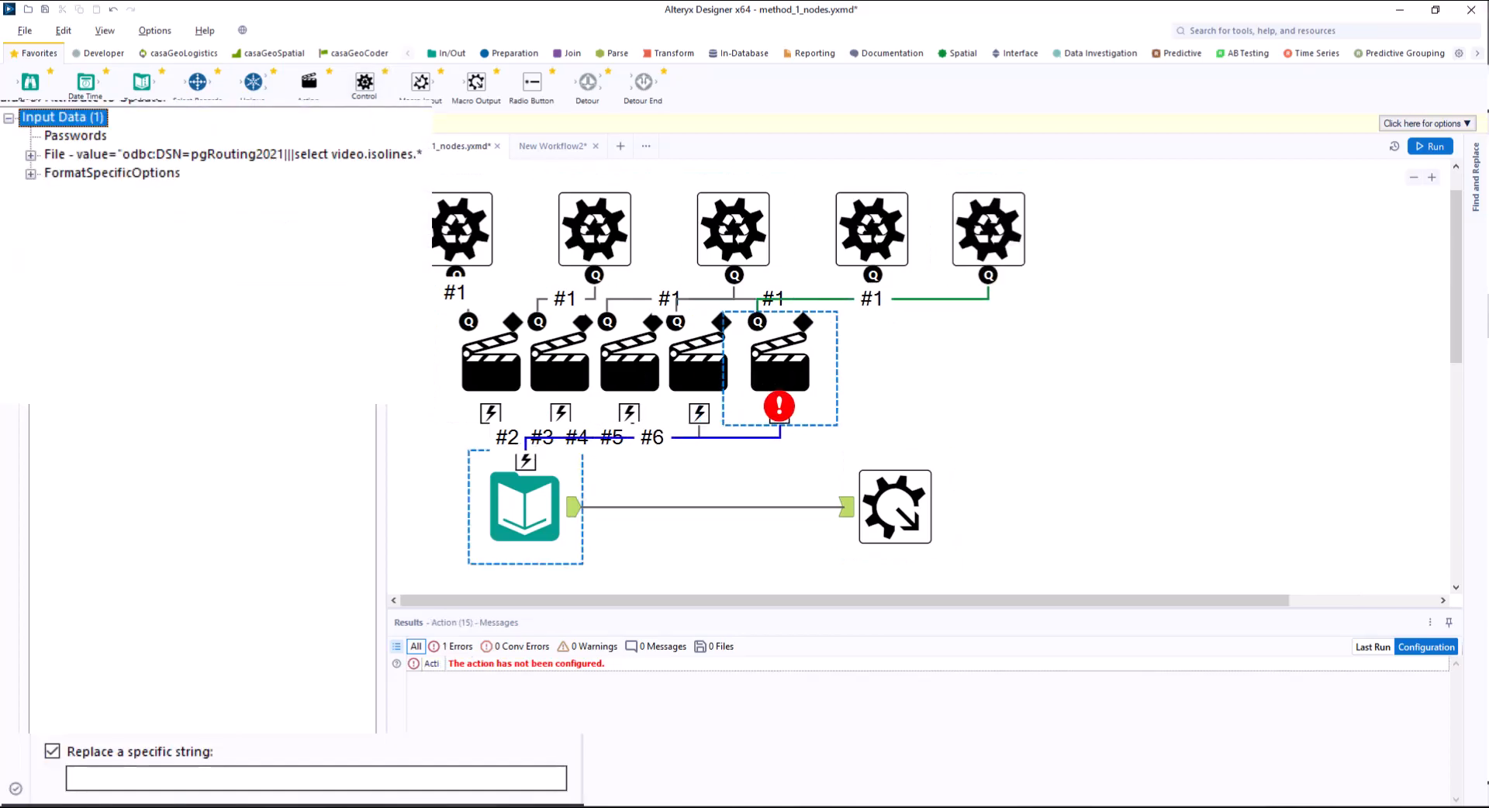
{"action": "left_click", "coordinate": [30, 173]}
{"action": "left_click", "coordinate": [194, 191]}
{"action": "left_click", "coordinate": [210, 778]}
{"action": "key", "text": "ctrl+a"}
{"action": "type", "text": "video.isolines"}
Link the table control parameter to the Input Data tool through a second action that replaces video.isolines in the File value.
{"action": "left_click_drag", "start_coordinate": [988, 276], "coordinate": [526, 459]}
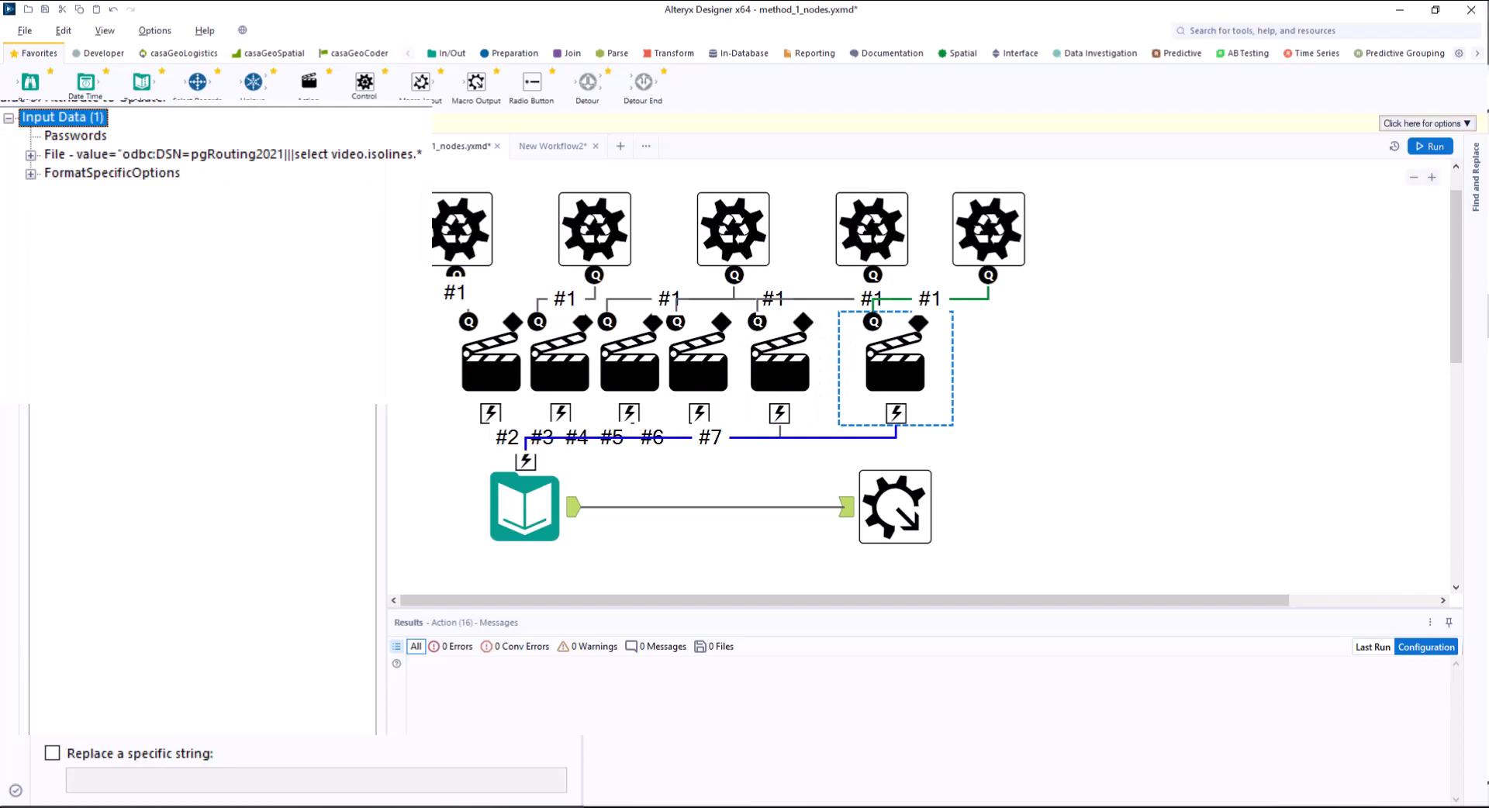
{"action": "left_click", "coordinate": [233, 154]}
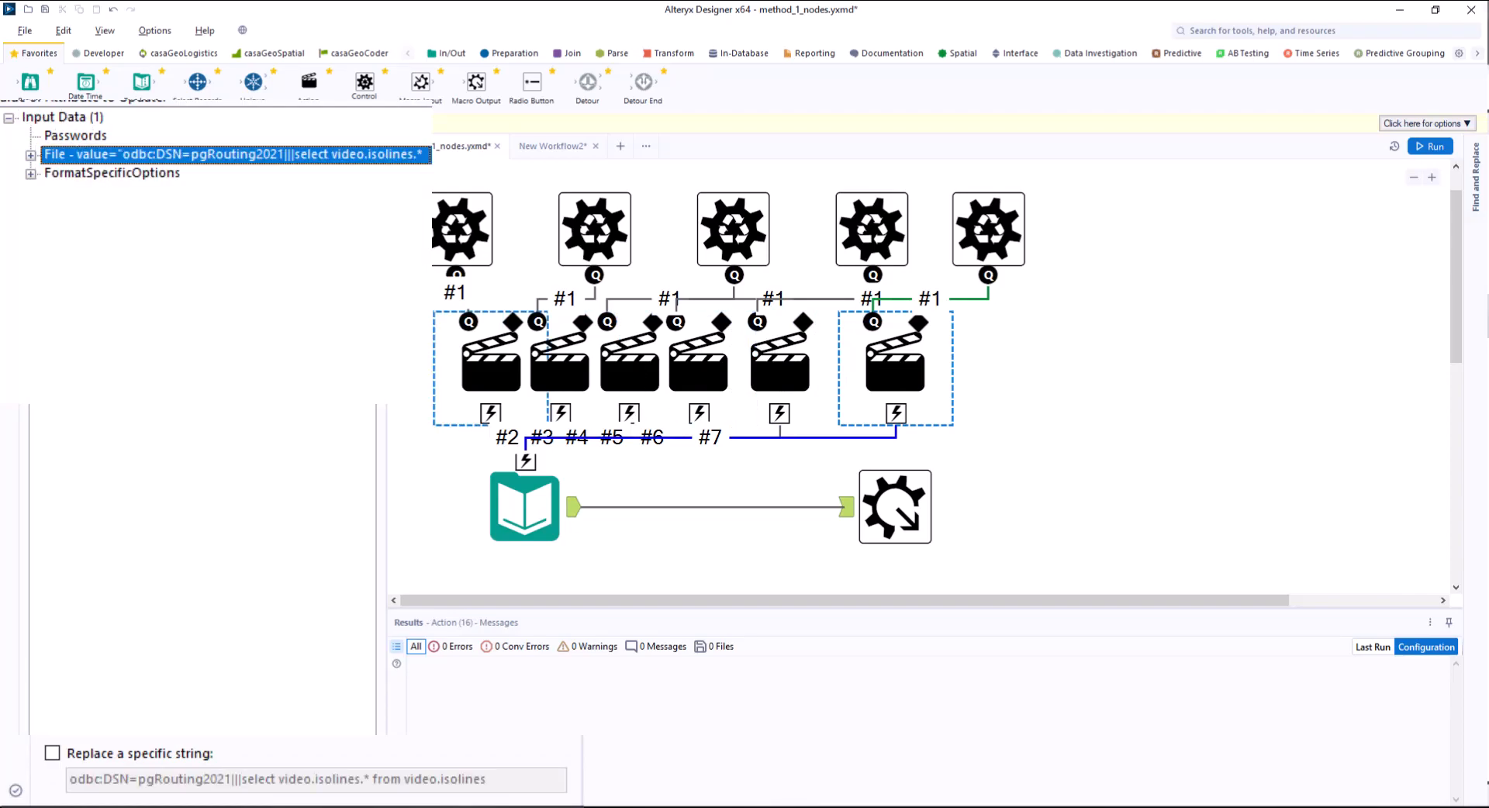
{"action": "left_click", "coordinate": [52, 752]}
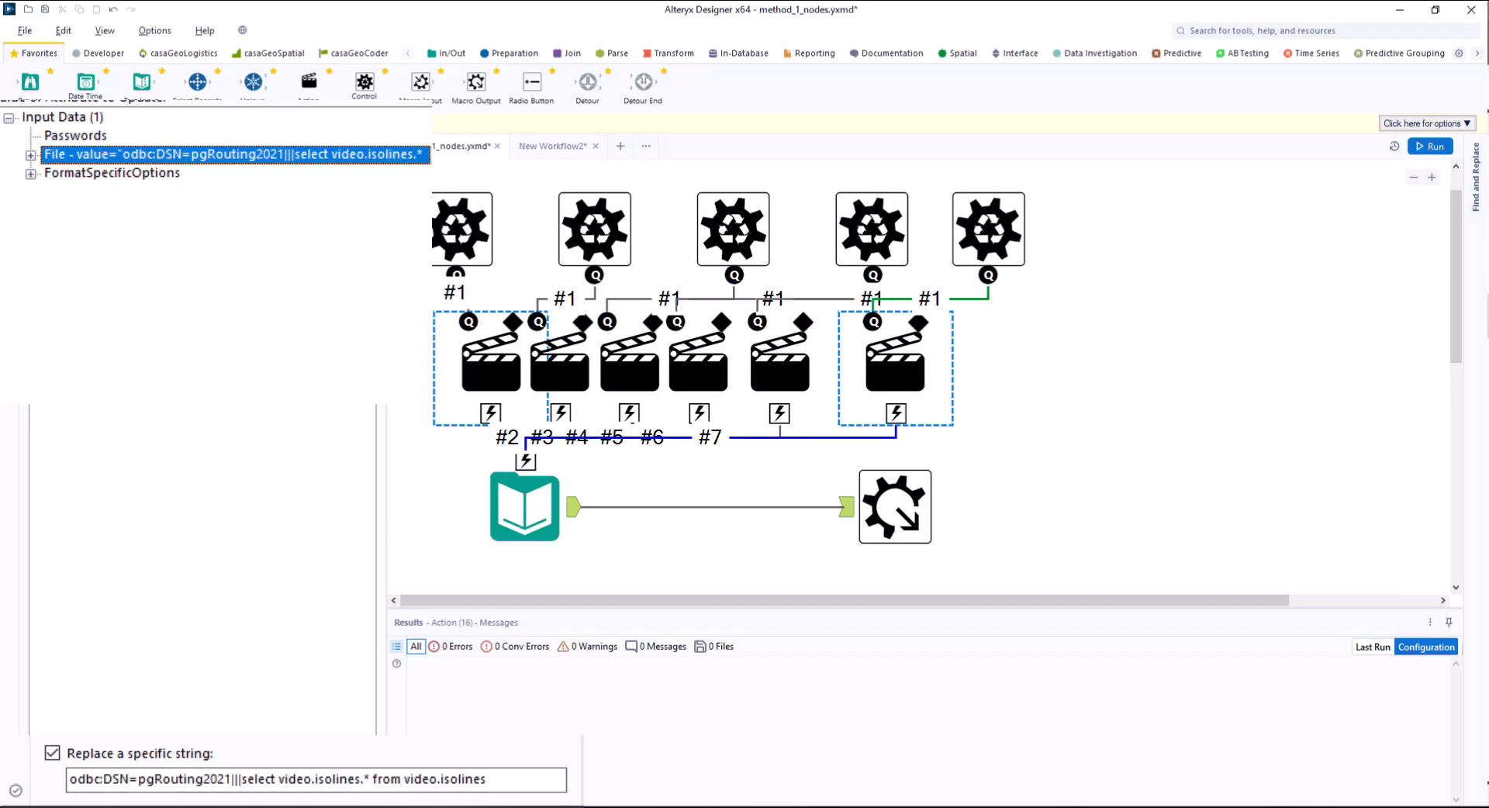
{"action": "left_click", "coordinate": [488, 779]}
{"action": "left_click_drag", "start_coordinate": [489, 780], "coordinate": [68, 780]}
{"action": "type", "text": "video.isolines"}
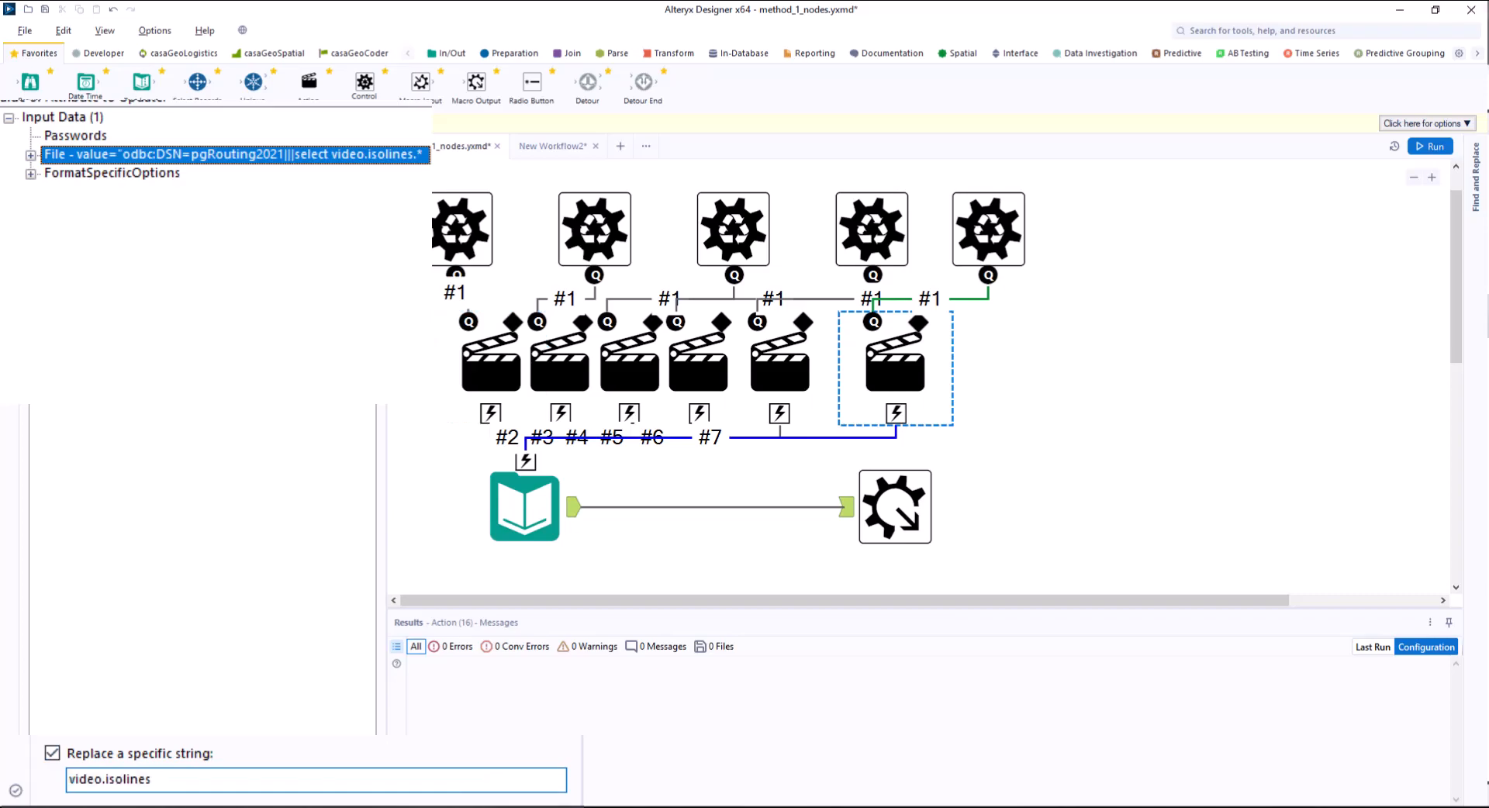
Distribute the five control parameters horizontally.
{"action": "left_click", "coordinate": [518, 233]}
{"action": "left_click_drag", "start_coordinate": [1096, 182], "coordinate": [465, 246]}
{"action": "right_click", "coordinate": [600, 245]}
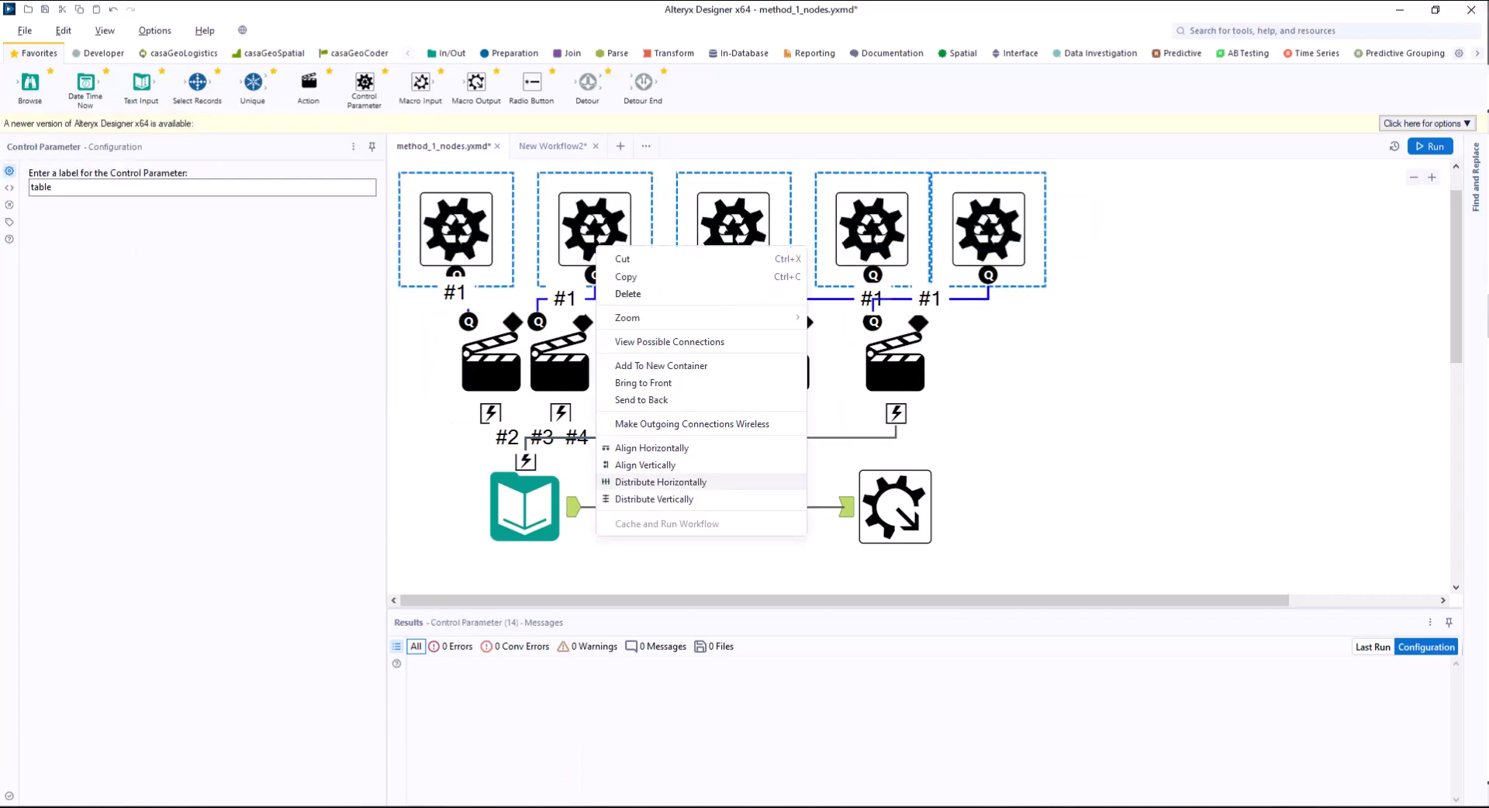
{"action": "left_click", "coordinate": [660, 480]}
Distribute the six action tools horizontally.
{"action": "left_click_drag", "start_coordinate": [414, 314], "coordinate": [954, 446]}
{"action": "right_click", "coordinate": [898, 372]}
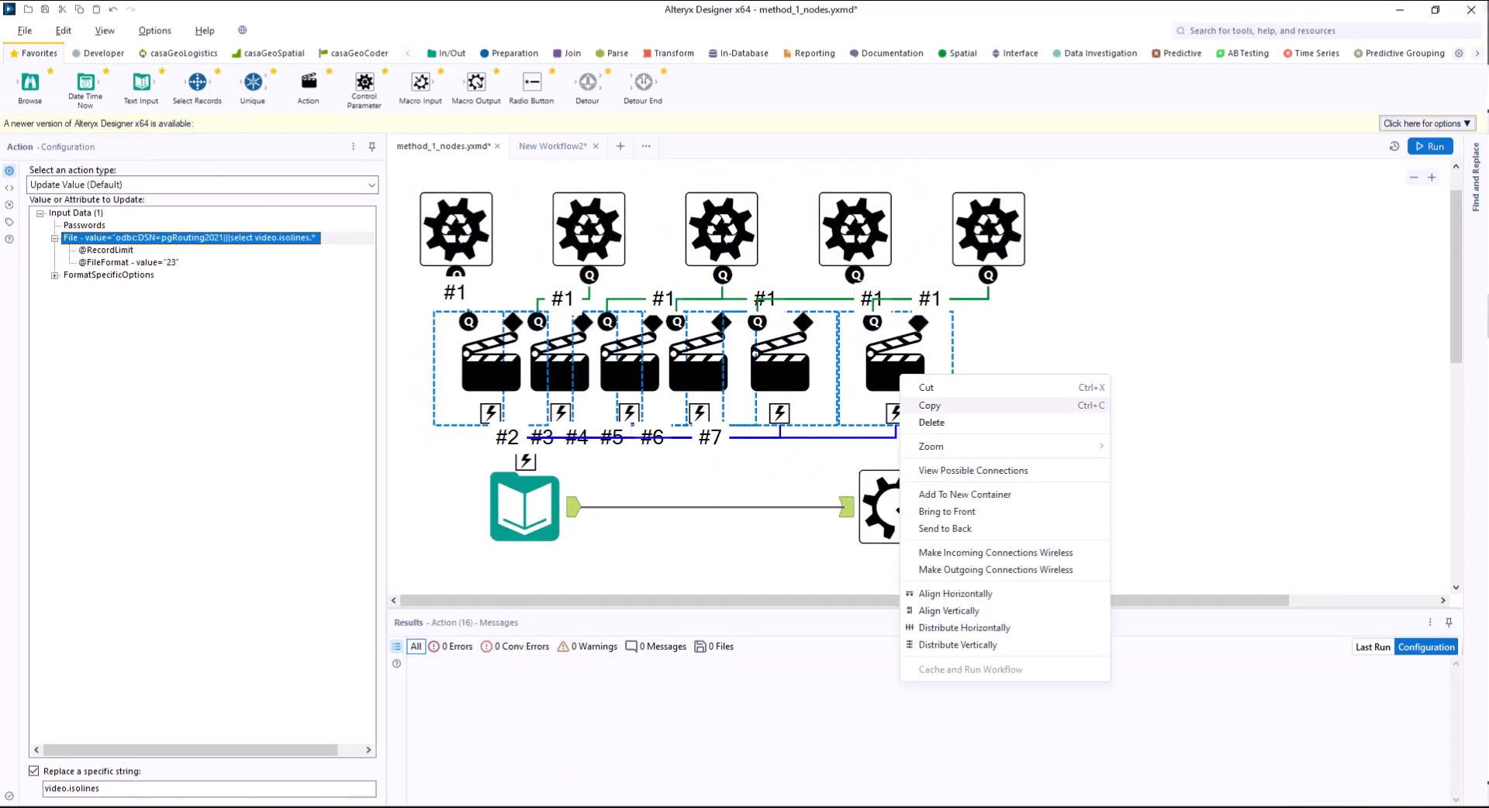
{"action": "left_click", "coordinate": [931, 626]}
{"action": "left_click", "coordinate": [1000, 465]}
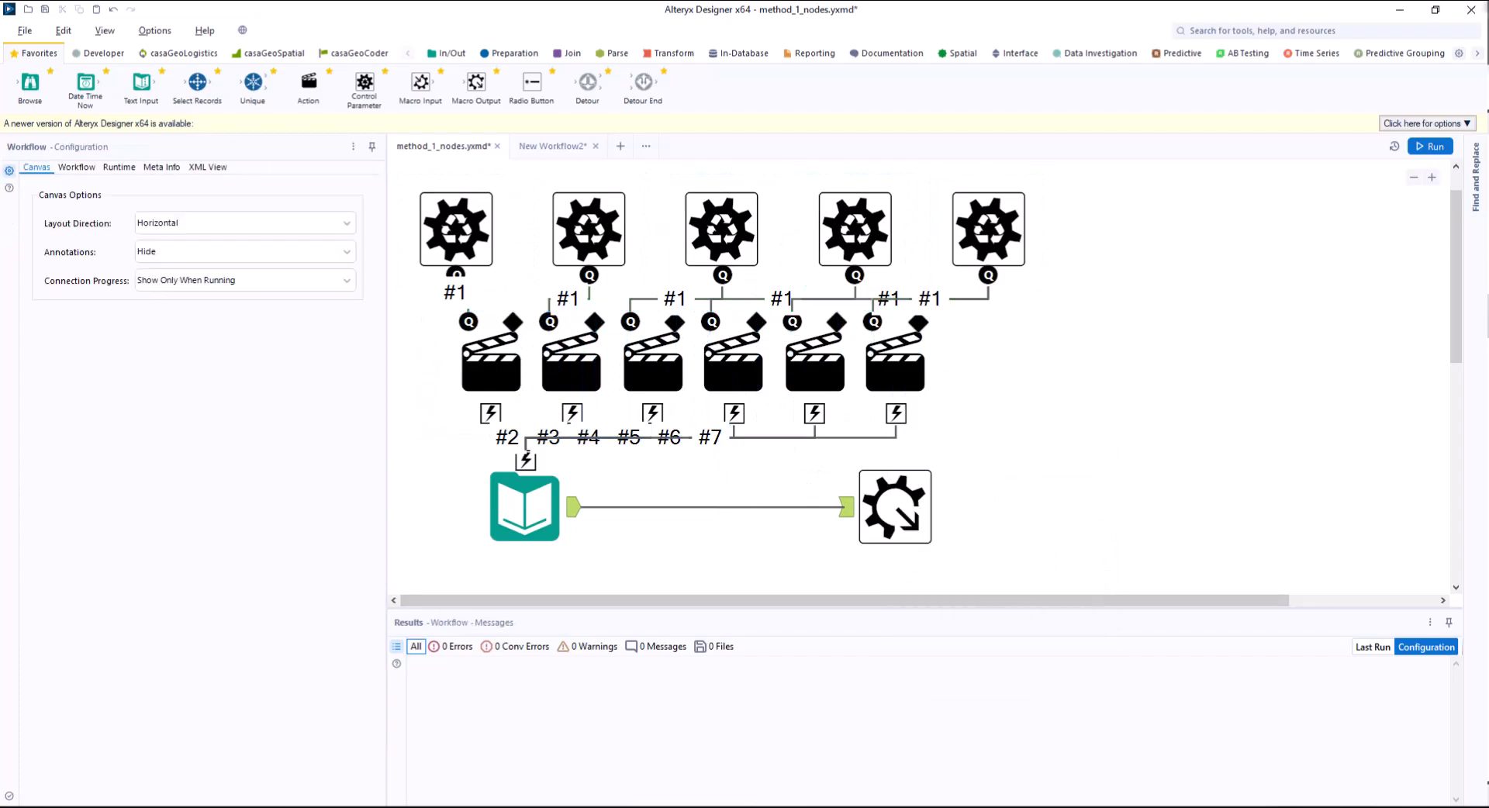
Save the workflow as the macro macro_method1_nodes.yxmc in the Alteryx pgRouting folder.
{"action": "left_click", "coordinate": [24, 30]}
{"action": "mouse_move", "coordinate": [53, 149]}
{"action": "left_click", "coordinate": [198, 173]}
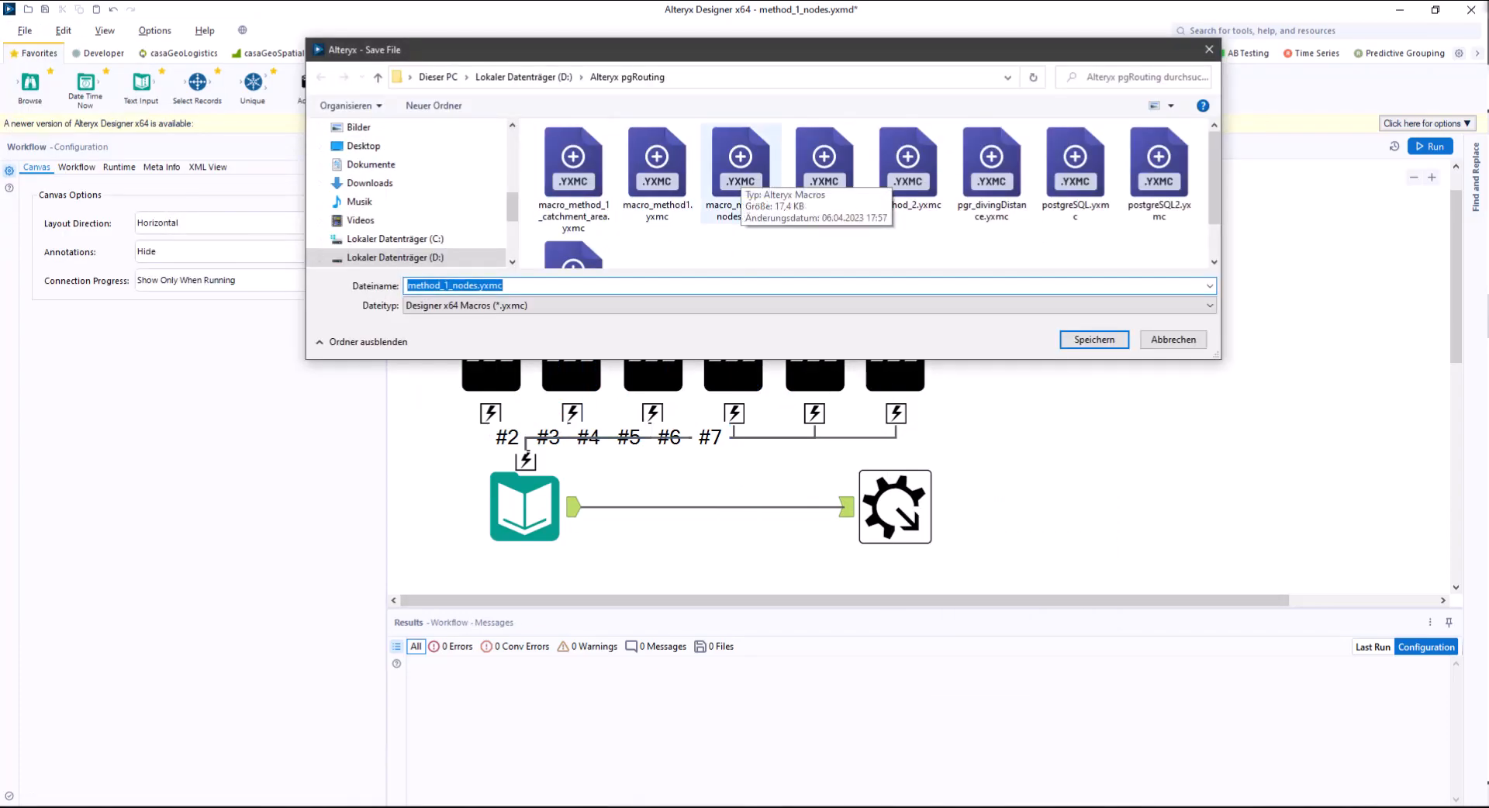
{"action": "left_click", "coordinate": [741, 175]}
{"action": "left_click", "coordinate": [1094, 339]}
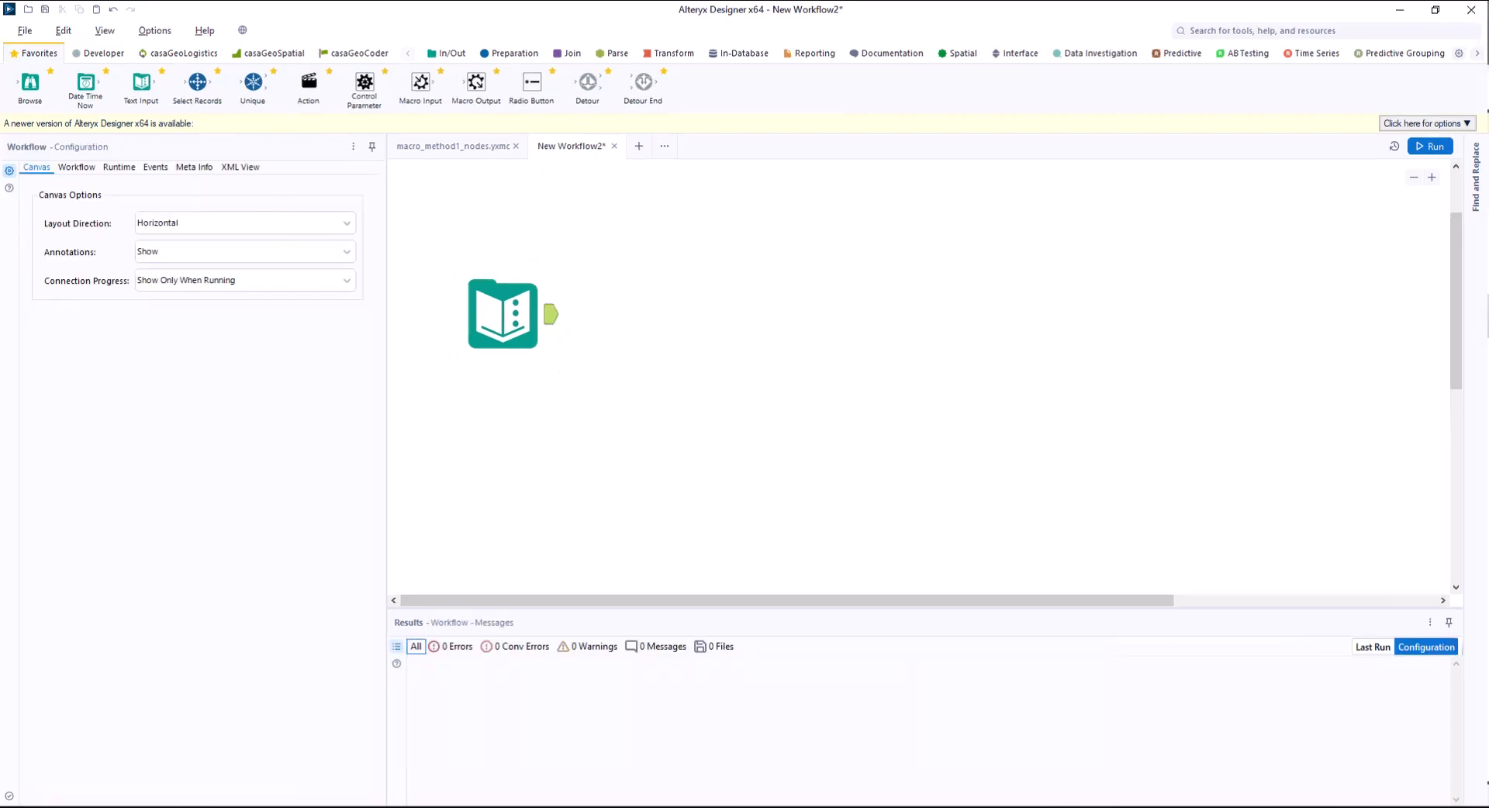
Extend the Text Input in New Workflow2 with a connected chain of Select Records, the macro_method1_nodes macro and a Browse tool.
{"action": "left_click_drag", "start_coordinate": [198, 81], "coordinate": [664, 314]}
{"action": "right_click", "coordinate": [822, 288]}
{"action": "mouse_move", "coordinate": [853, 350]}
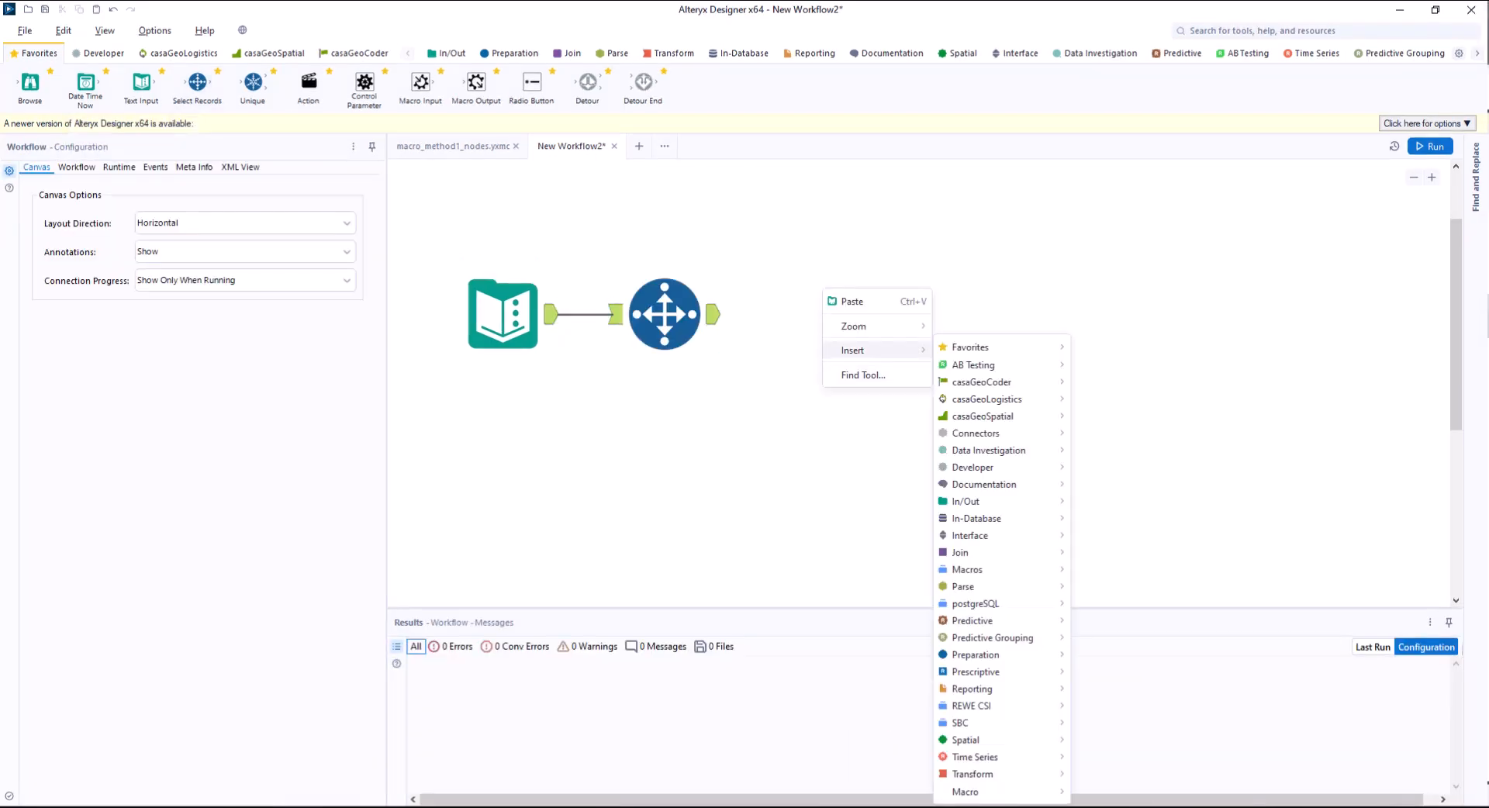
{"action": "mouse_move", "coordinate": [1000, 791]}
{"action": "left_click", "coordinate": [1147, 764]}
{"action": "left_click_drag", "start_coordinate": [872, 337], "coordinate": [872, 314]}
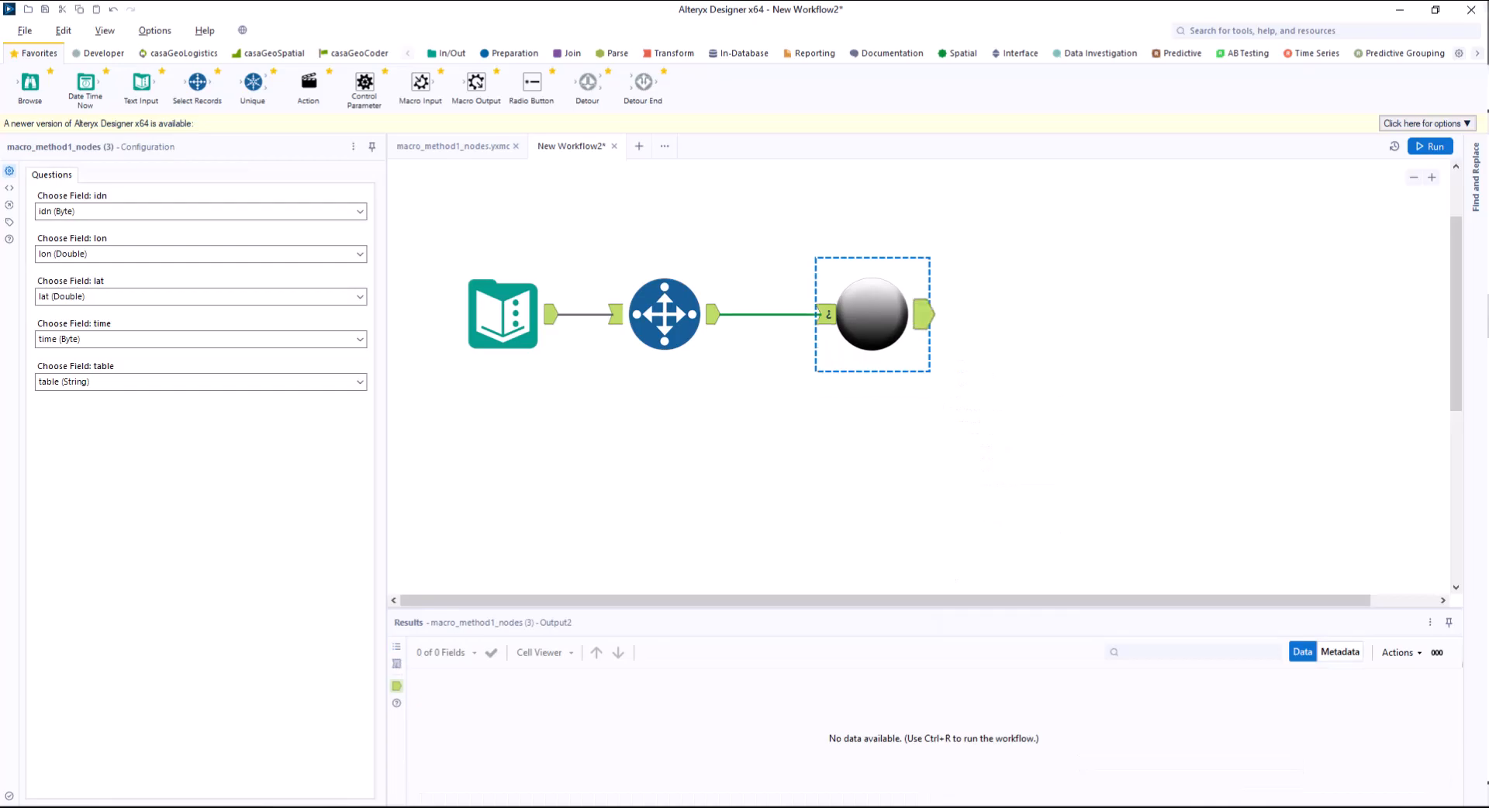
{"action": "left_click_drag", "start_coordinate": [31, 83], "coordinate": [1104, 314]}
Set the Select Records range to 1, run the workflow and display the Browse results on the map.
{"action": "left_click", "coordinate": [665, 315]}
{"action": "left_click", "coordinate": [665, 314]}
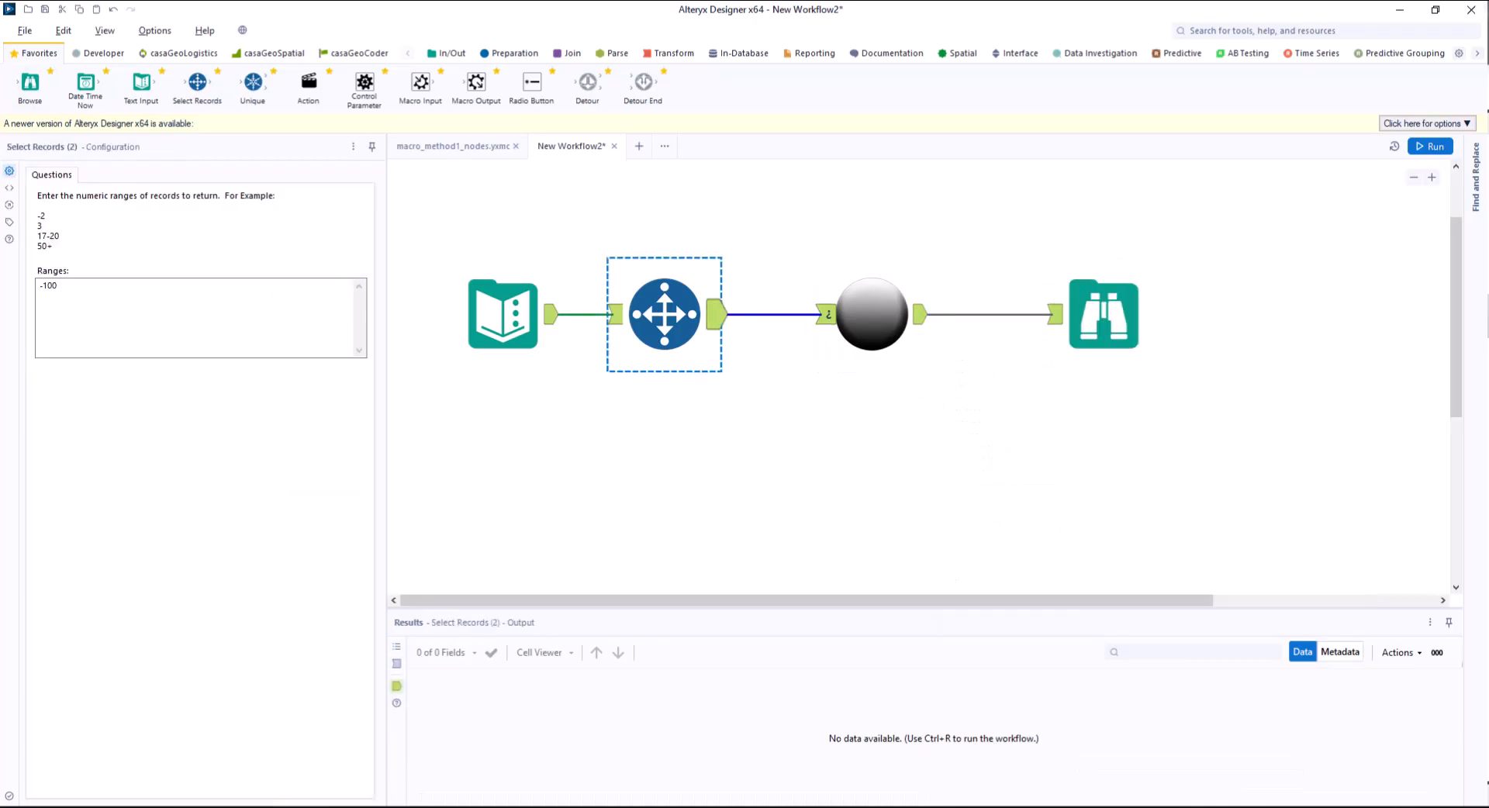
{"action": "double_click", "coordinate": [50, 286]}
{"action": "type", "text": "1"}
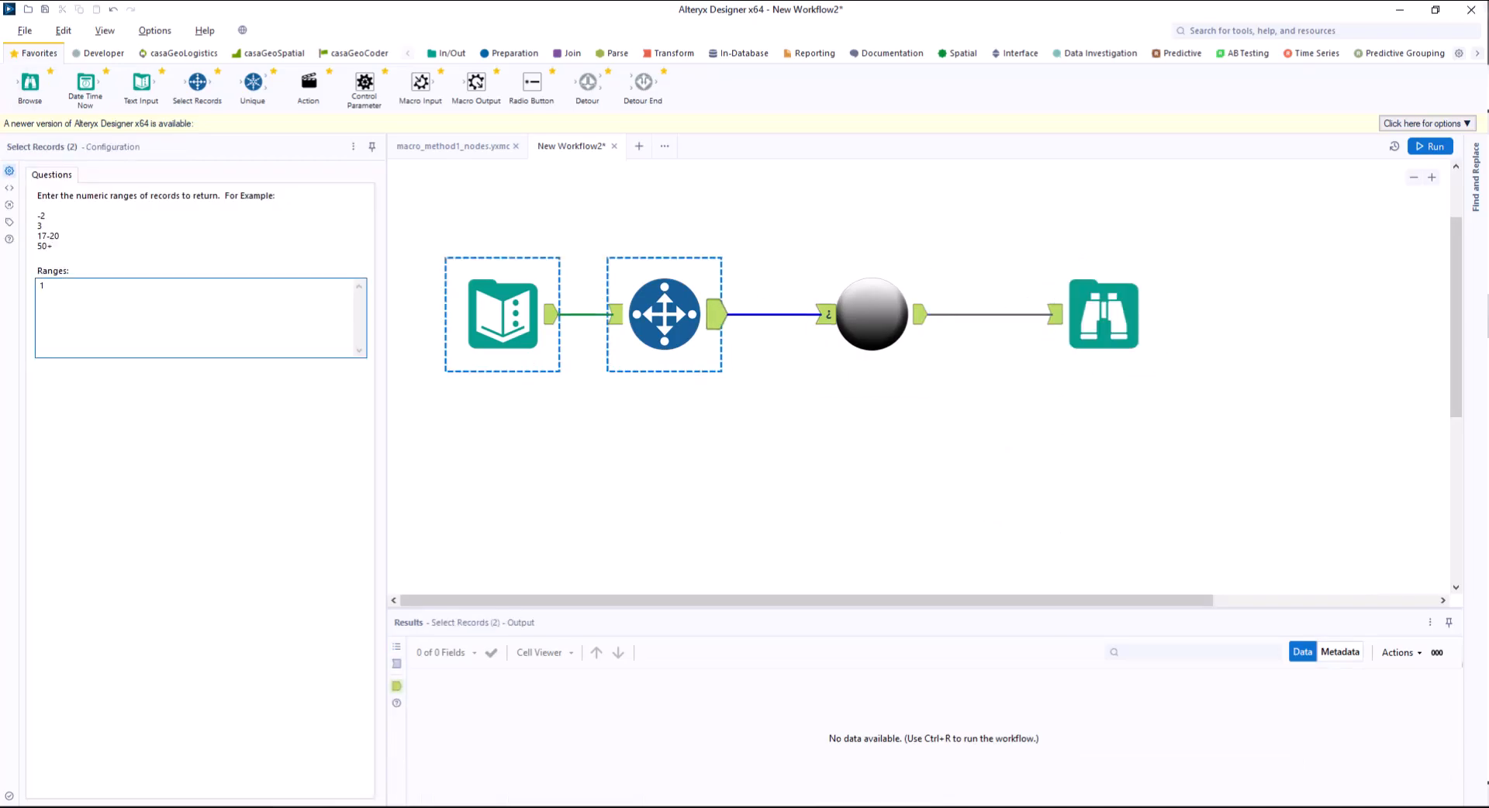
{"action": "key", "text": "ctrl+r"}
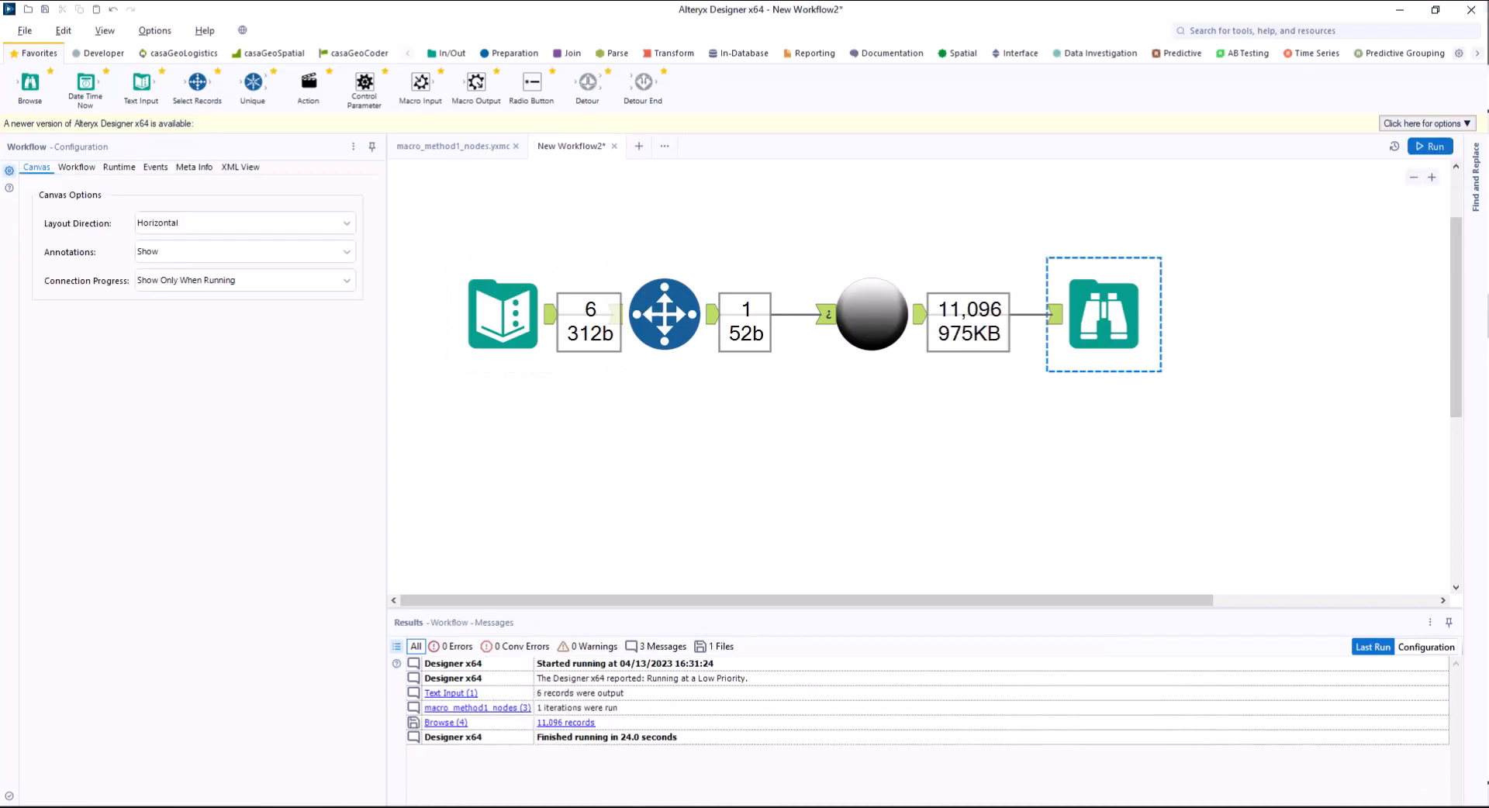
{"action": "left_click", "coordinate": [1104, 314]}
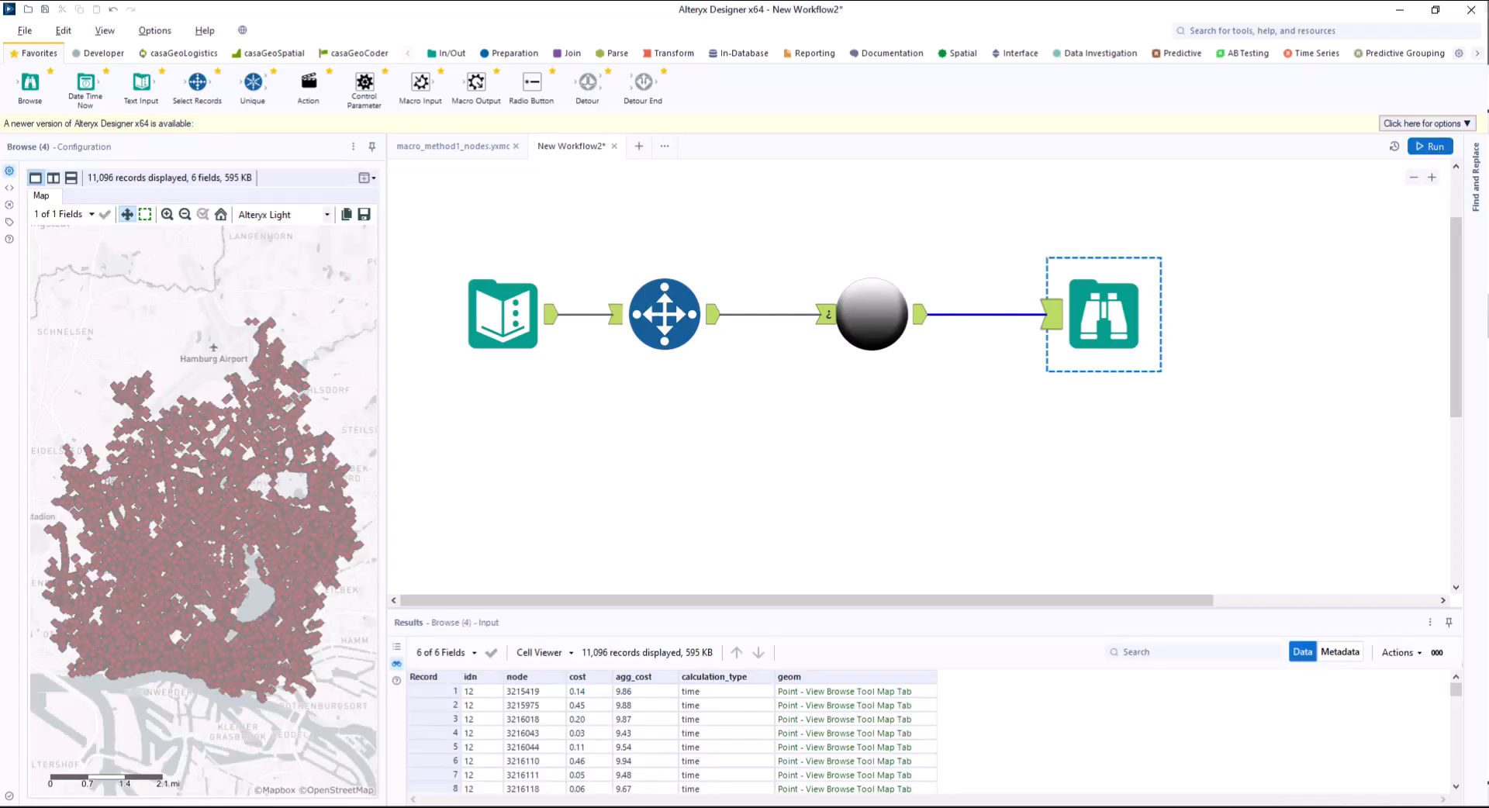
Change the Select Records range to 2, rerun the workflow and display the new Browse results on the map.
{"action": "left_click", "coordinate": [665, 314]}
{"action": "double_click", "coordinate": [44, 286]}
{"action": "type", "text": "2"}
{"action": "key", "text": "ctrl+r"}
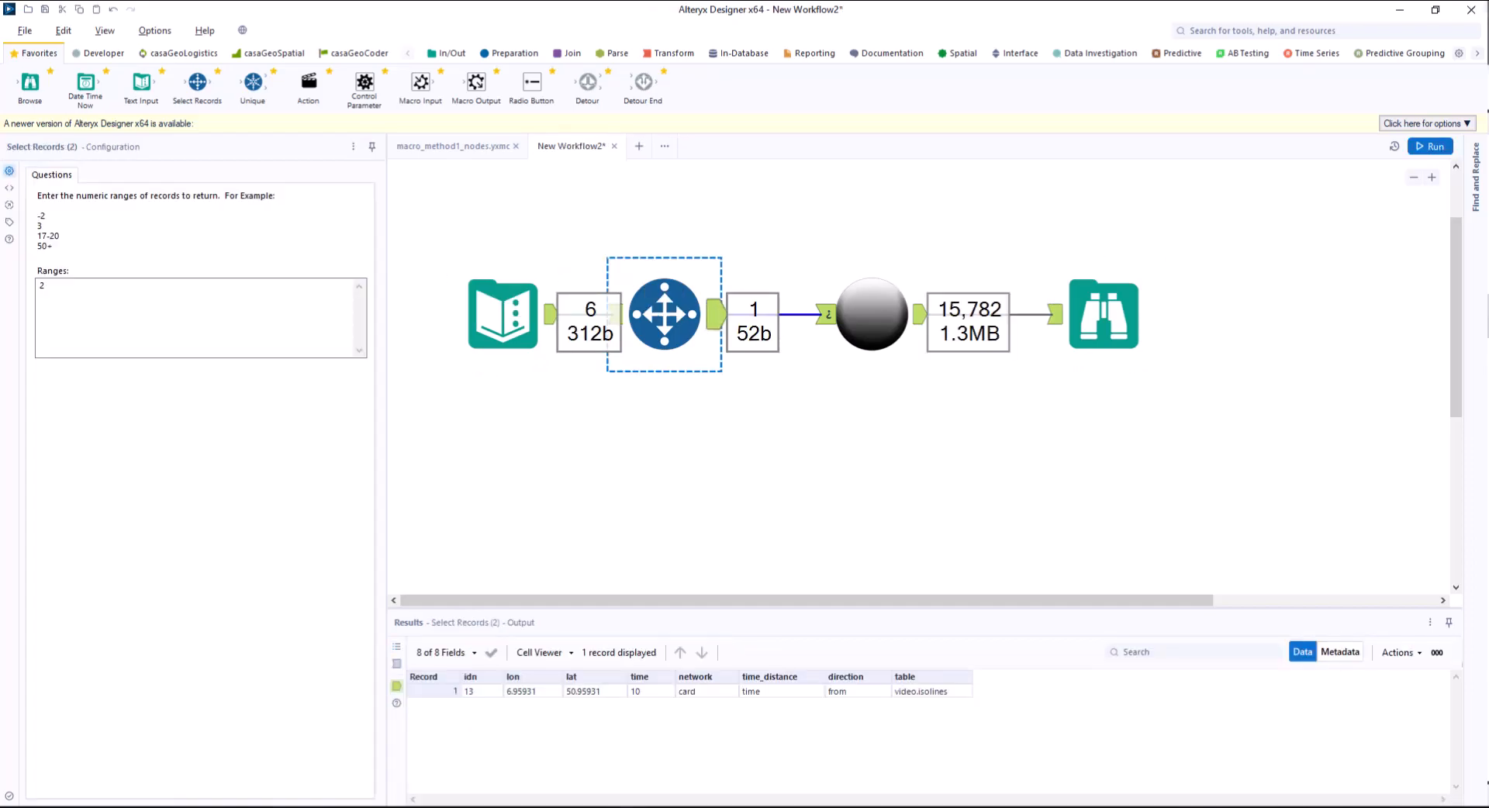
{"action": "left_click", "coordinate": [1104, 314]}
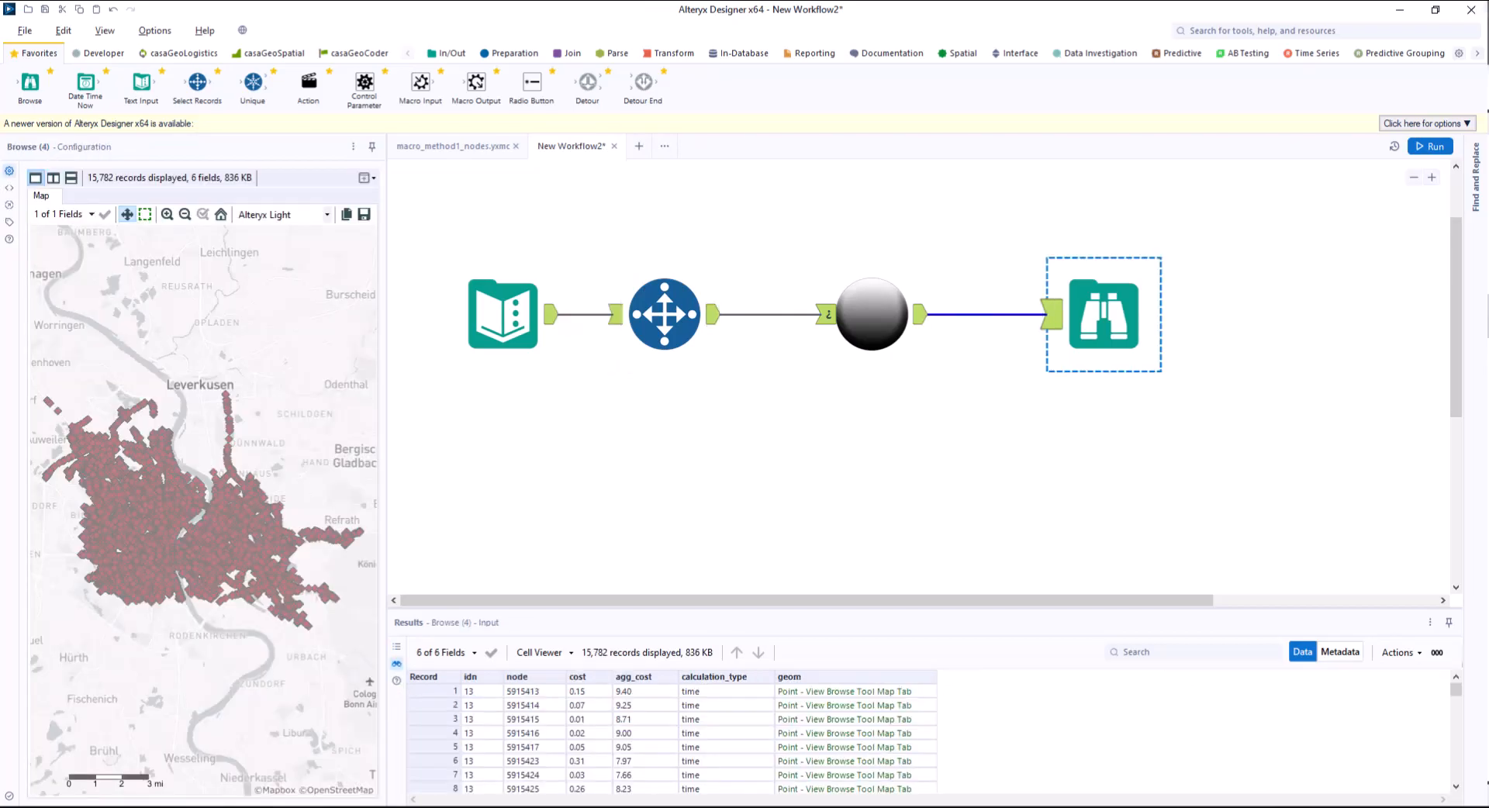
Set the Select Records range to 3, rerun the workflow and open the Browse results.
{"action": "left_click", "coordinate": [665, 314]}
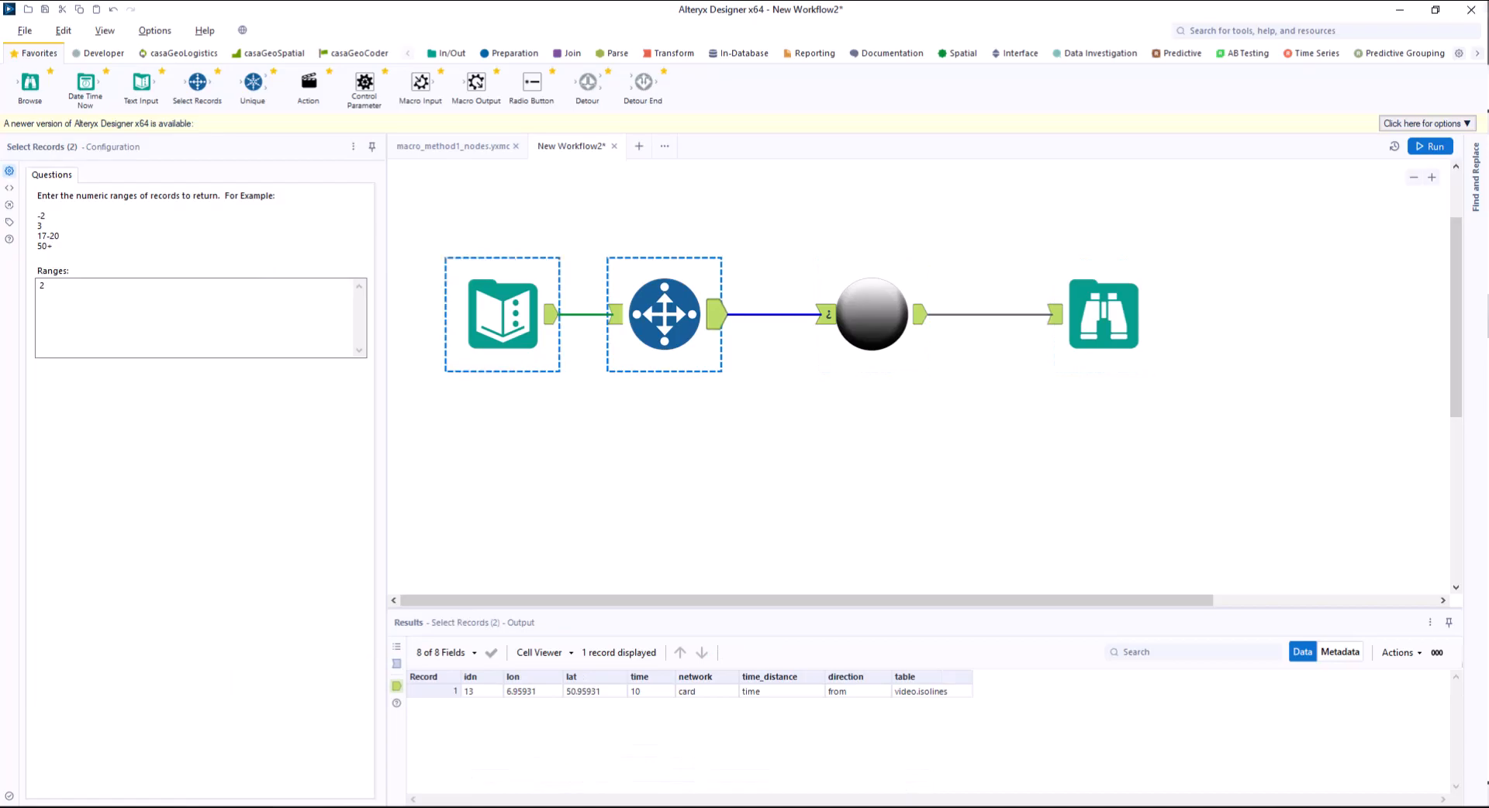
{"action": "double_click", "coordinate": [41, 286]}
{"action": "type", "text": "3"}
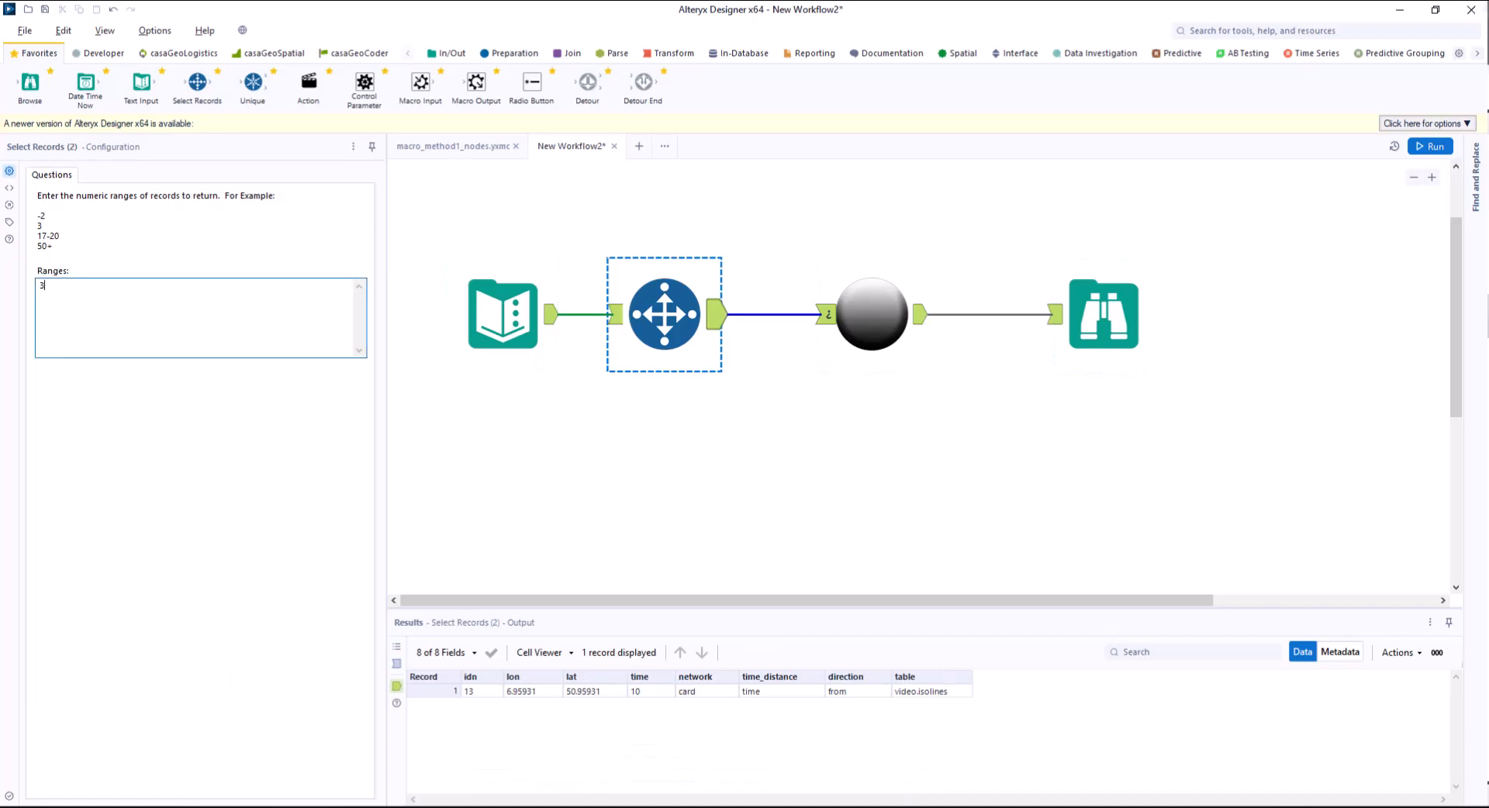
{"action": "left_click", "coordinate": [1430, 146]}
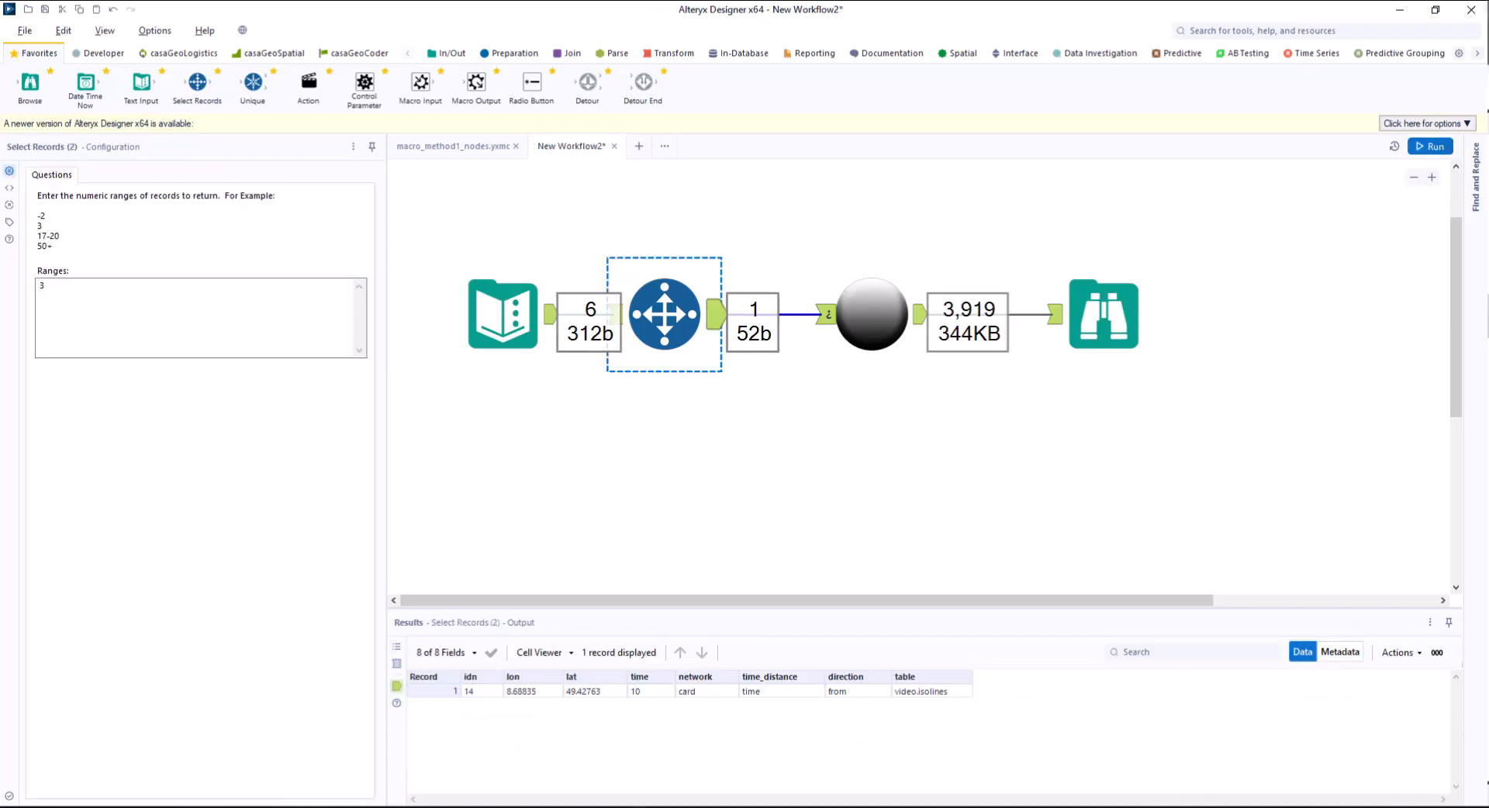
{"action": "left_click", "coordinate": [1104, 314]}
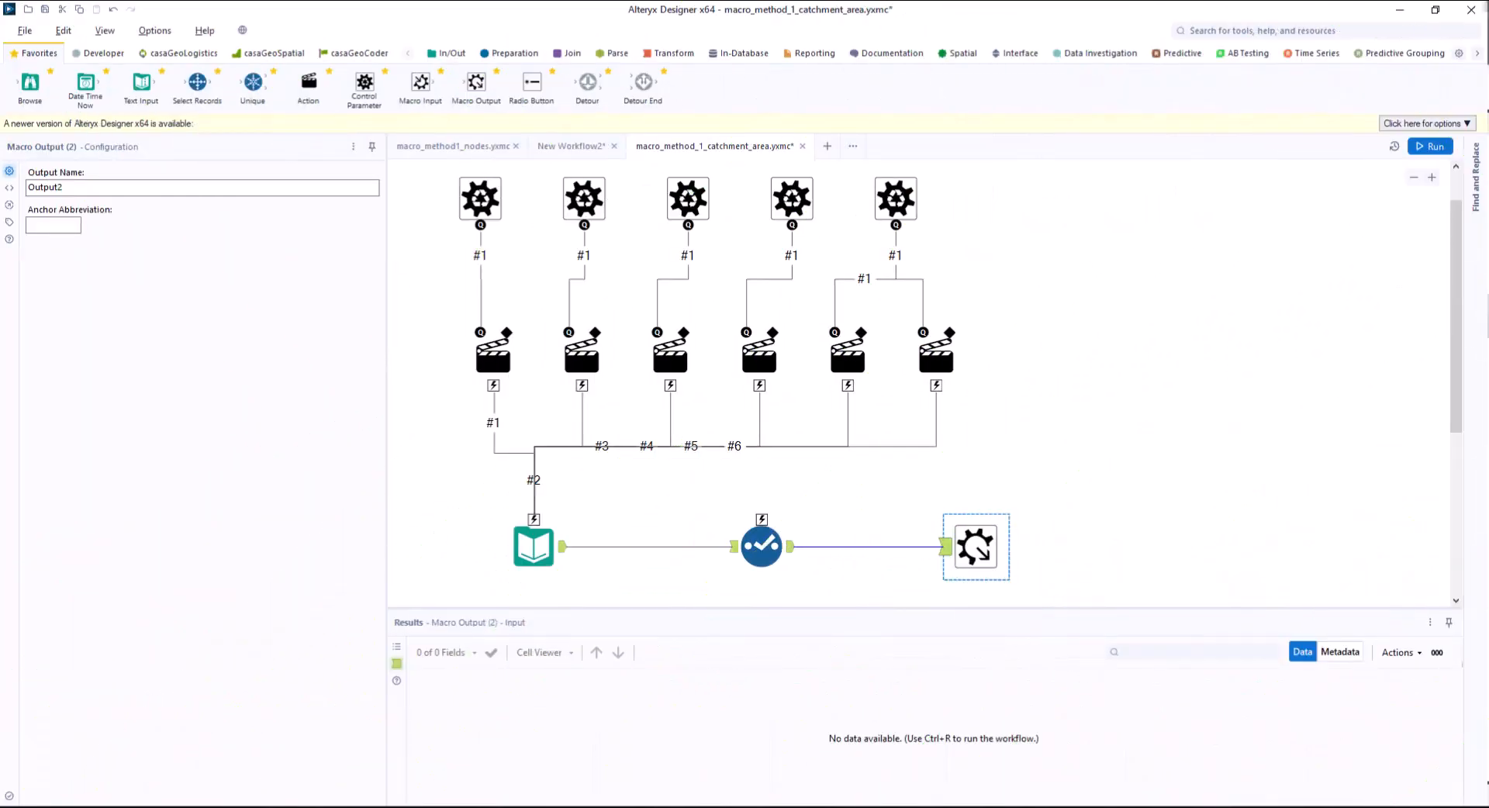
Examine the replacement strings of the Action tools and the Input Data Pre SQL Statement in macro_method_1_catchment_area.yxmc.
{"action": "left_click", "coordinate": [494, 359]}
{"action": "left_click", "coordinate": [653, 359]}
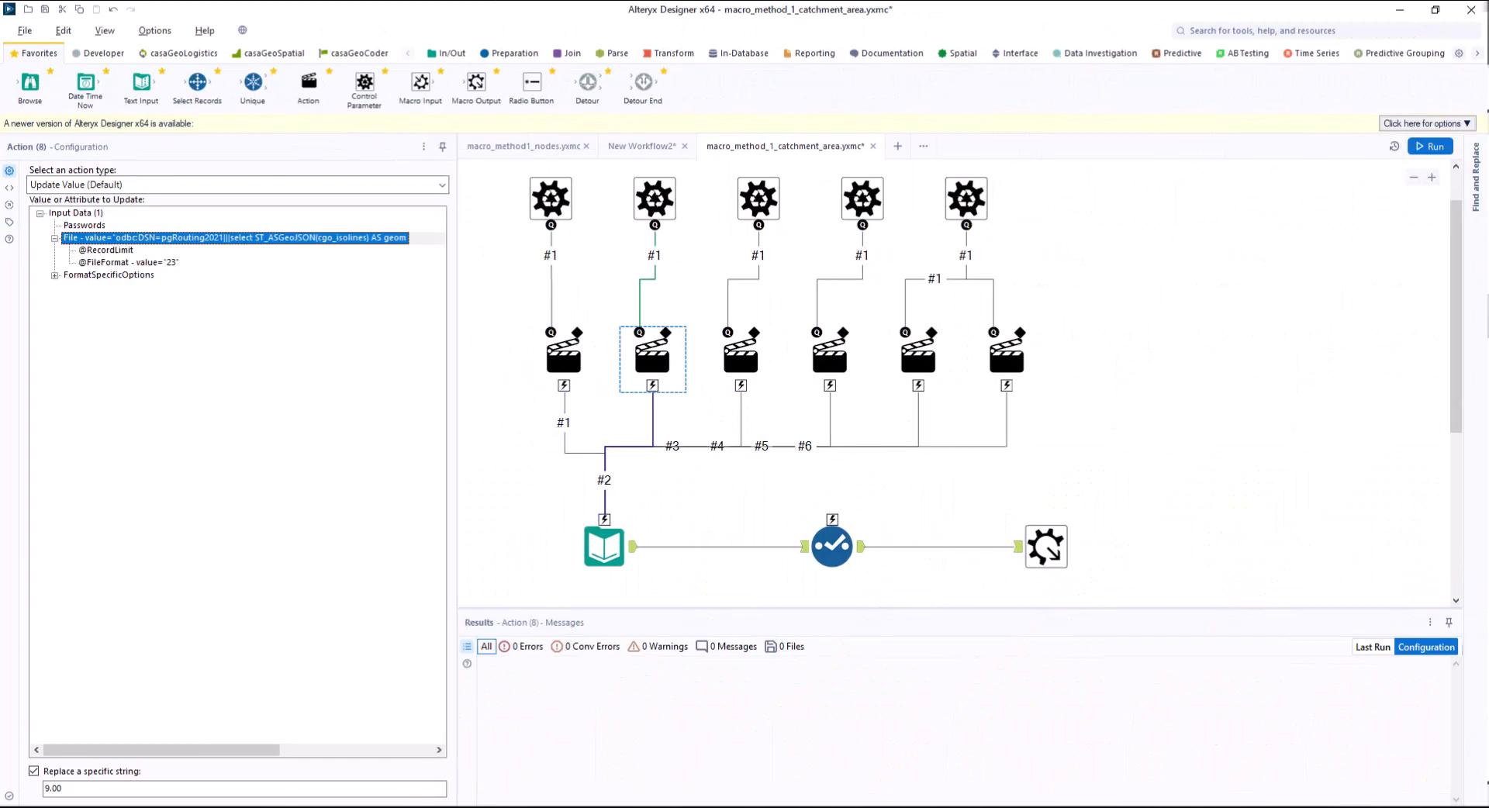
{"action": "left_click", "coordinate": [741, 359]}
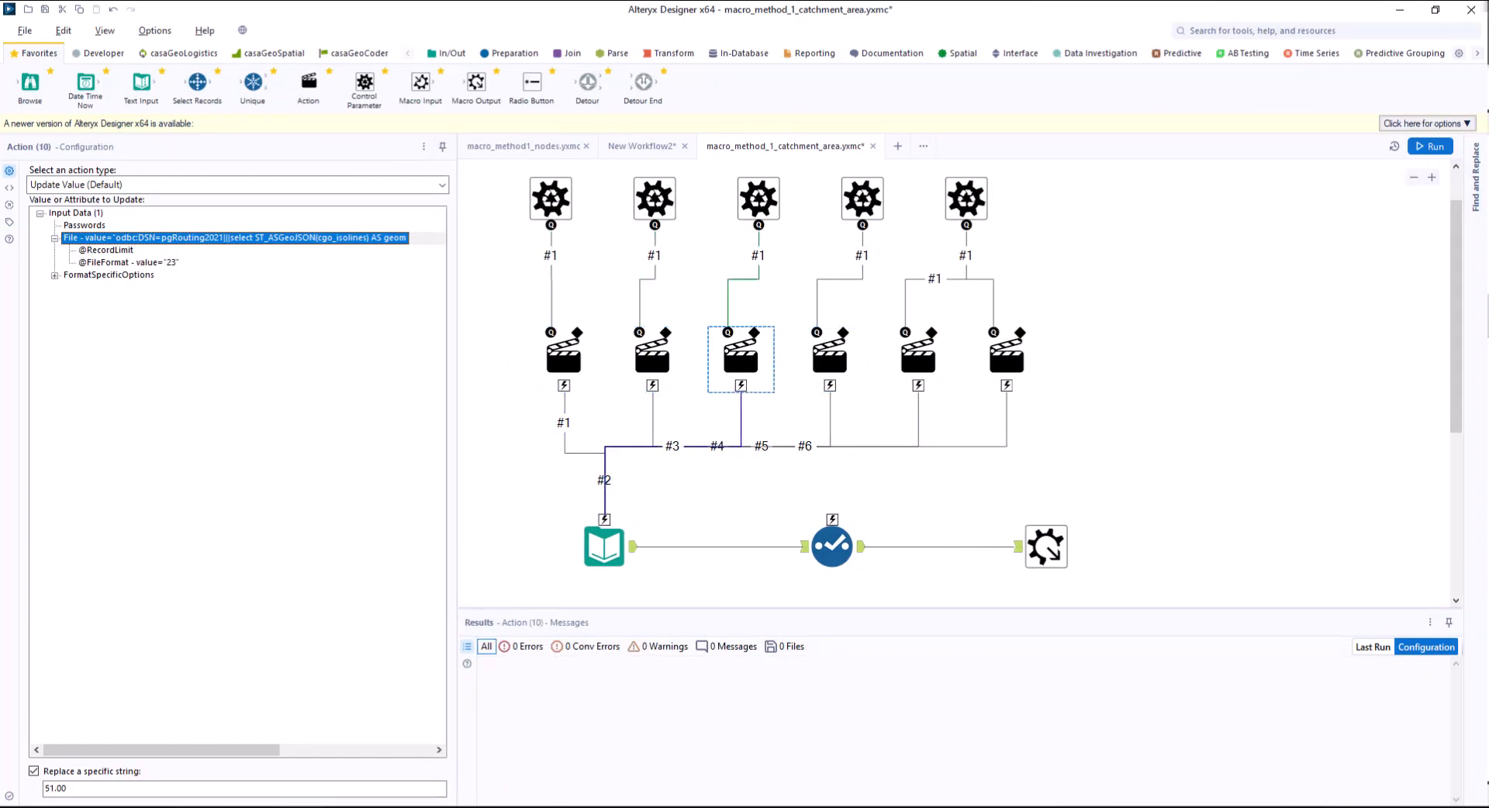
{"action": "left_click", "coordinate": [830, 359]}
{"action": "left_click", "coordinate": [919, 359]}
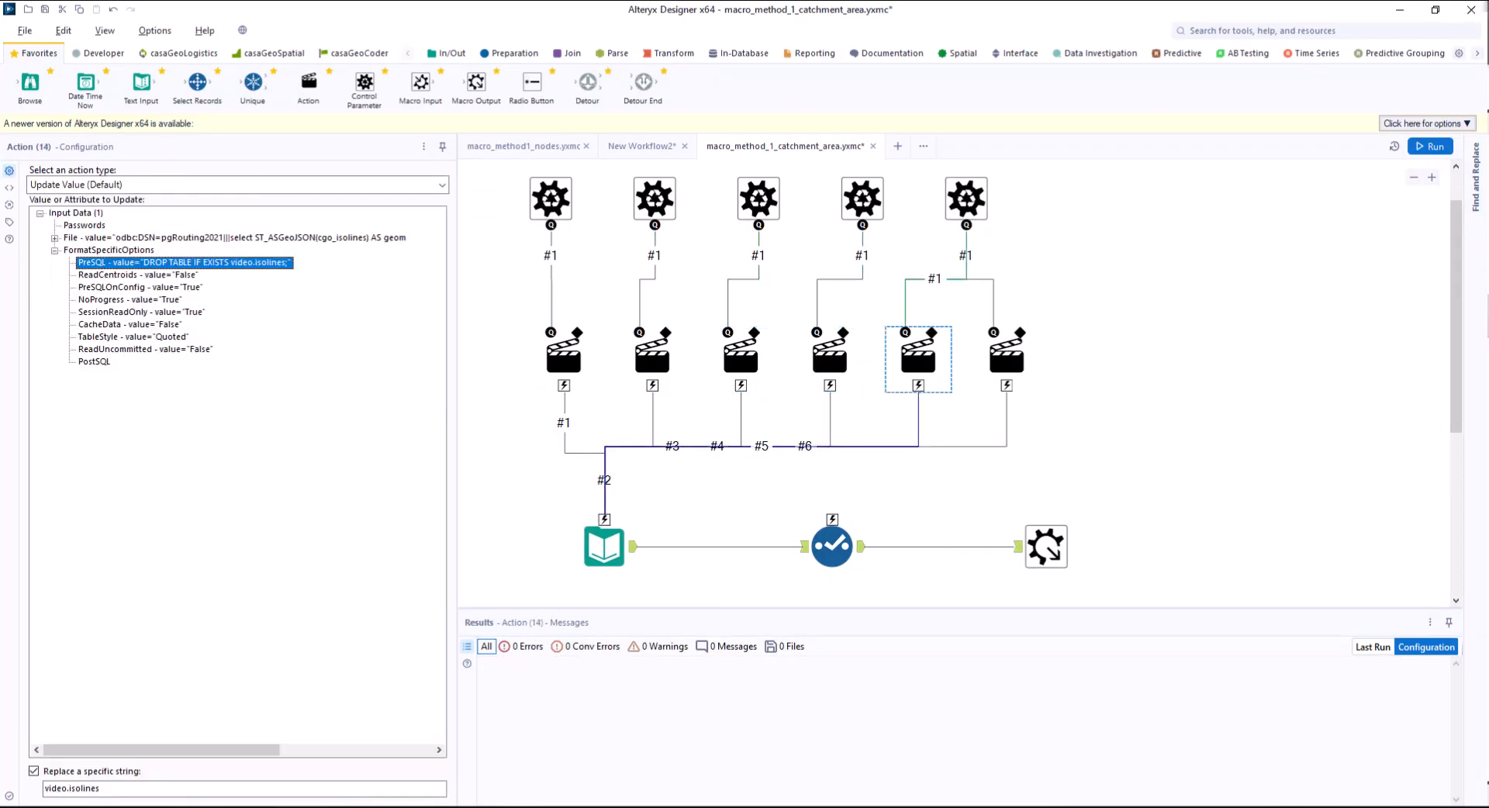
{"action": "left_click", "coordinate": [1006, 359]}
{"action": "left_click", "coordinate": [604, 547]}
{"action": "left_click_drag", "start_coordinate": [372, 337], "coordinate": [372, 490]}
{"action": "left_click", "coordinate": [434, 366]}
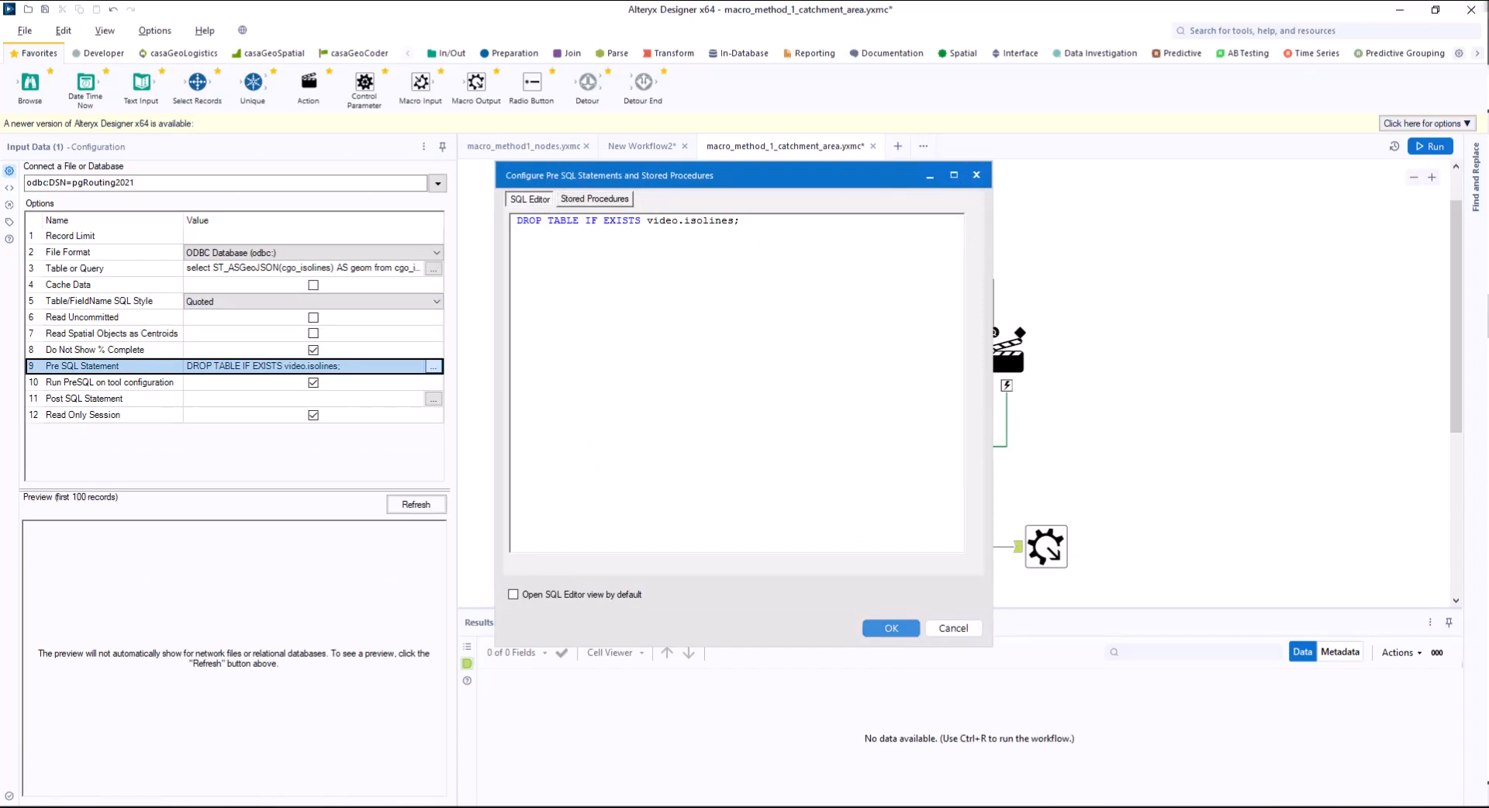
{"action": "left_click", "coordinate": [891, 628]}
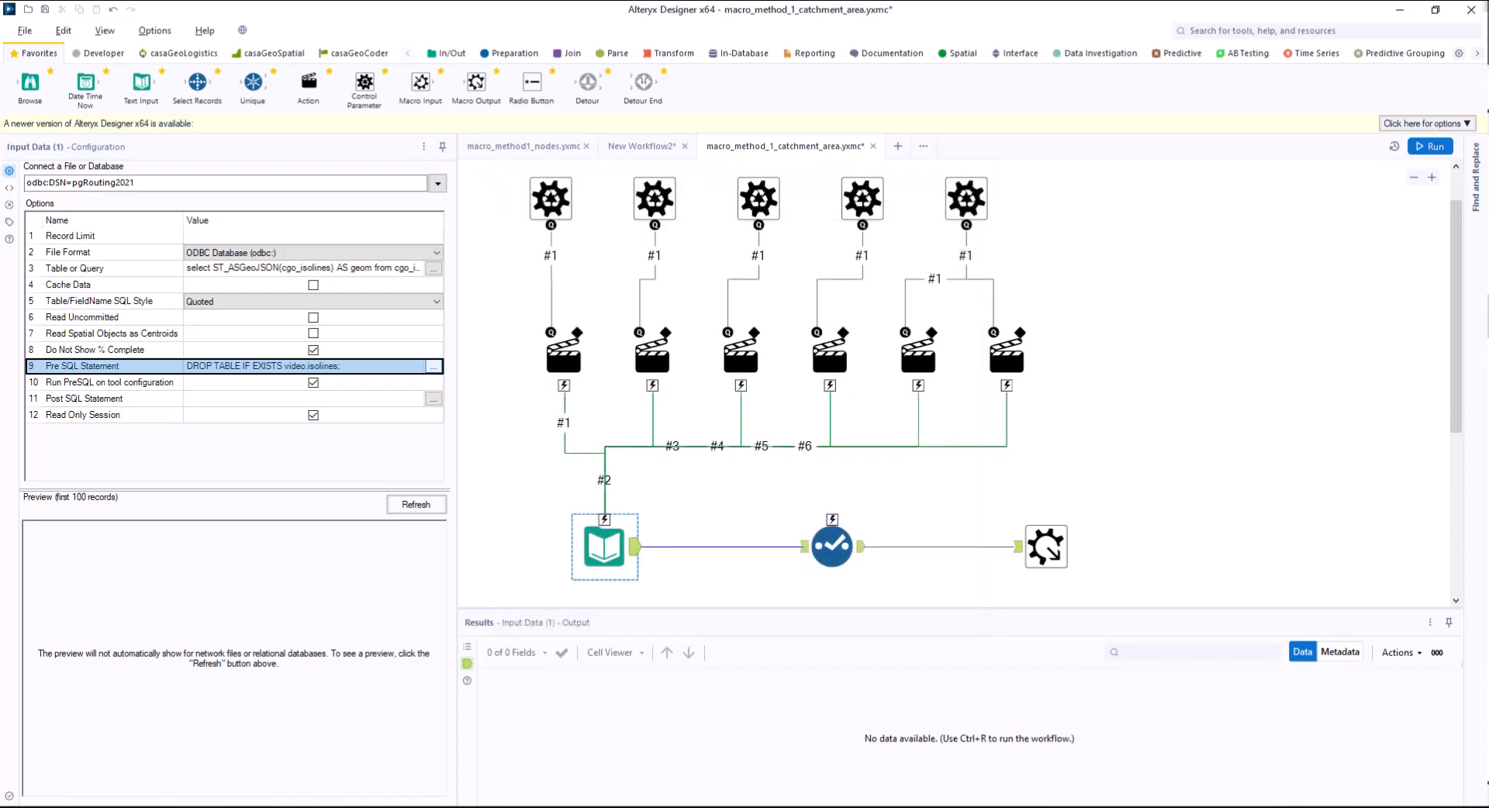
Insert the macro_method_1_catchment_area macro below the nodes macro in New Workflow2 and connect it to Select Records.
{"action": "left_click", "coordinate": [643, 147]}
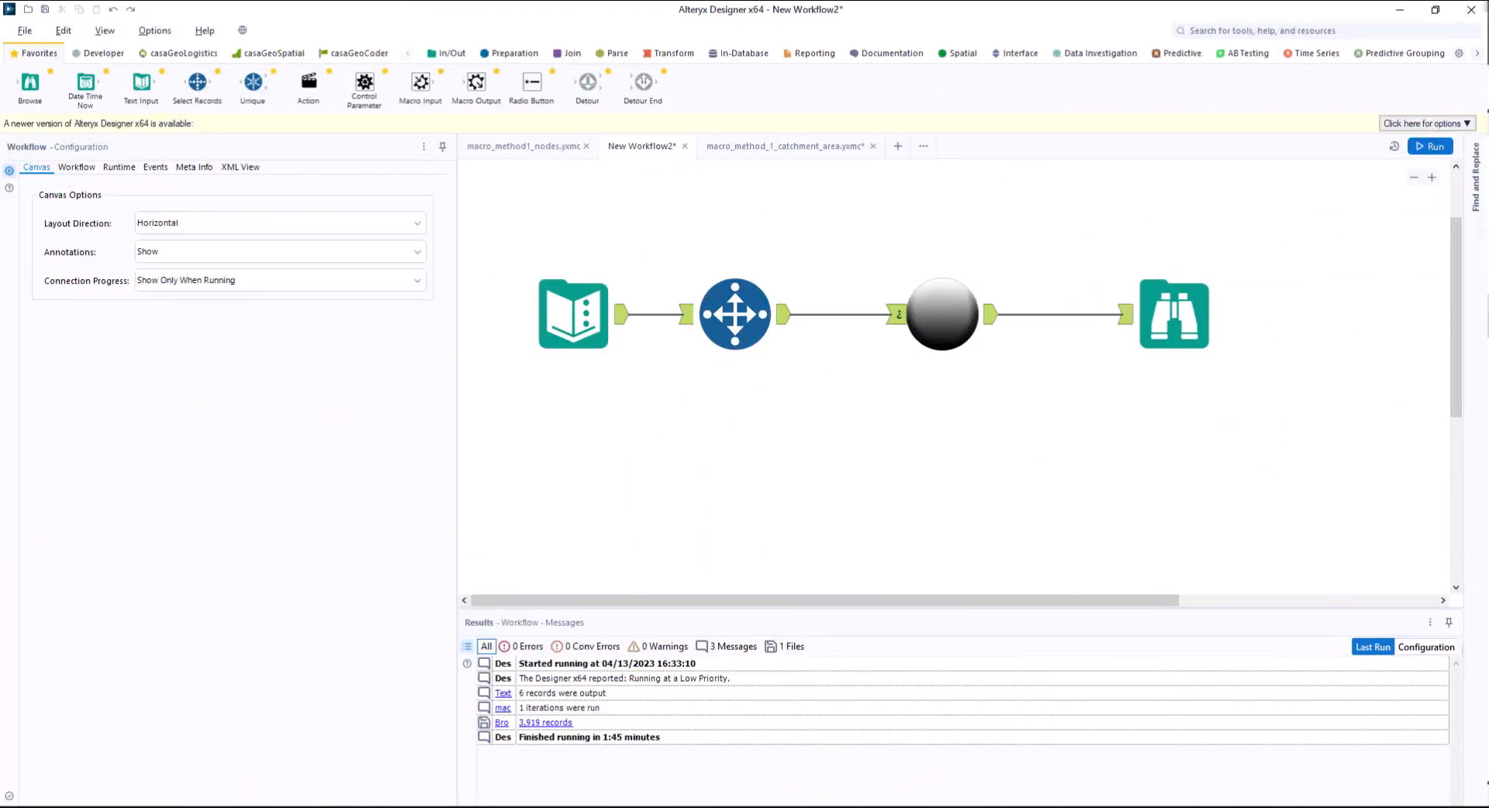
{"action": "right_click", "coordinate": [919, 478]}
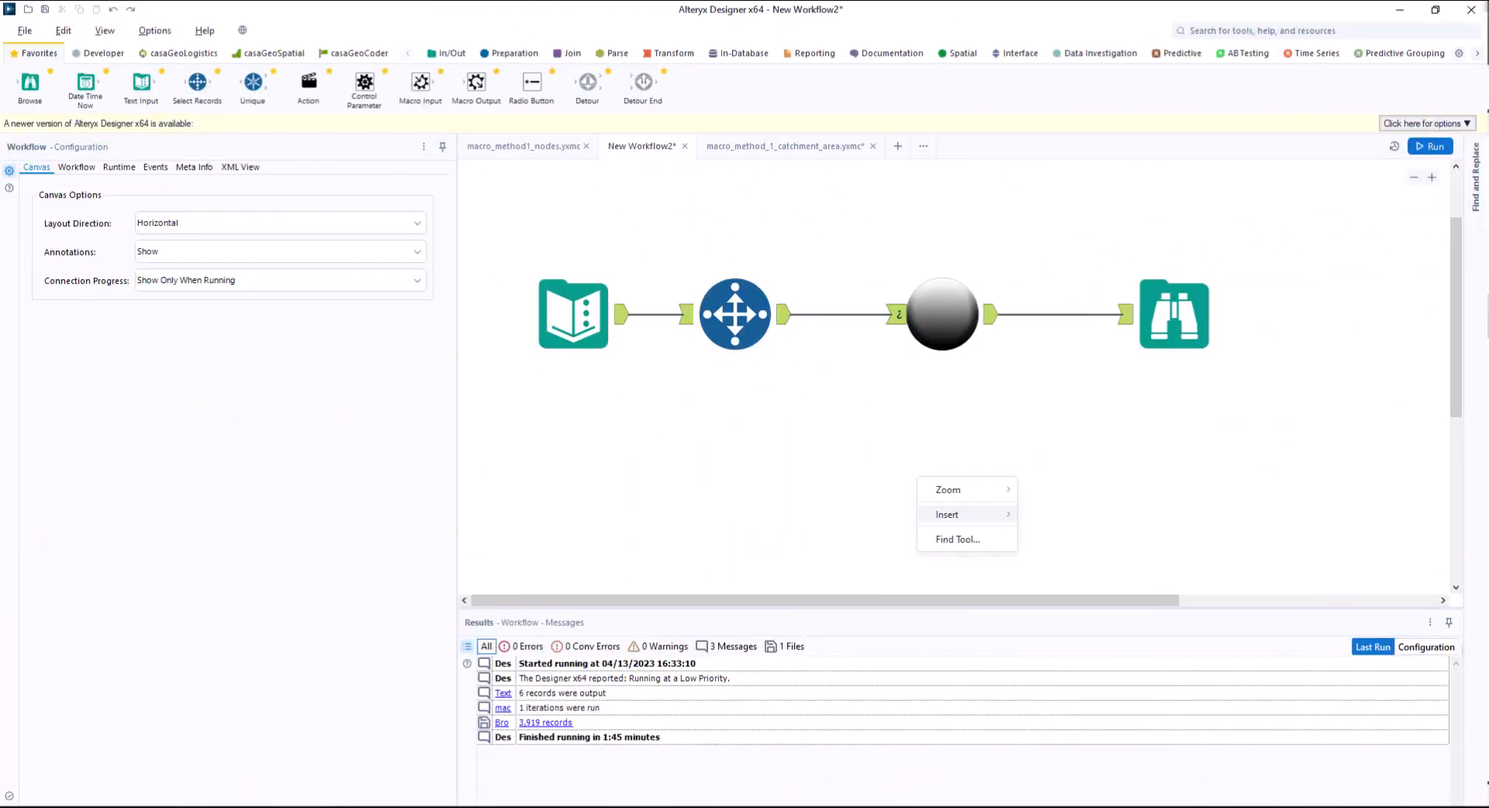
{"action": "mouse_move", "coordinate": [947, 515]}
{"action": "mouse_move", "coordinate": [1052, 791]}
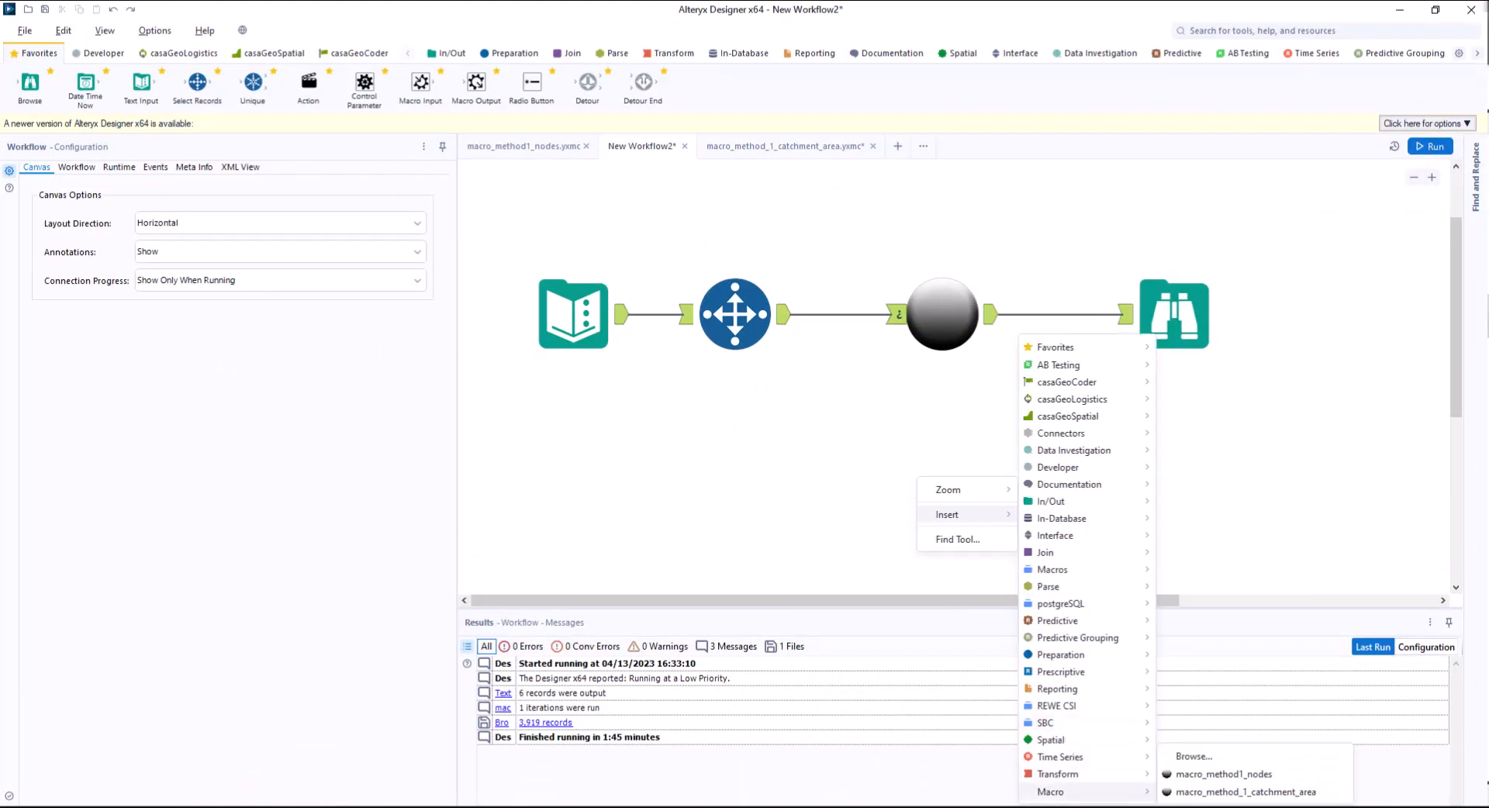
{"action": "left_click", "coordinate": [1244, 791]}
{"action": "left_click_drag", "start_coordinate": [787, 314], "coordinate": [910, 523]}
{"action": "left_click_drag", "start_coordinate": [961, 522], "coordinate": [939, 475]}
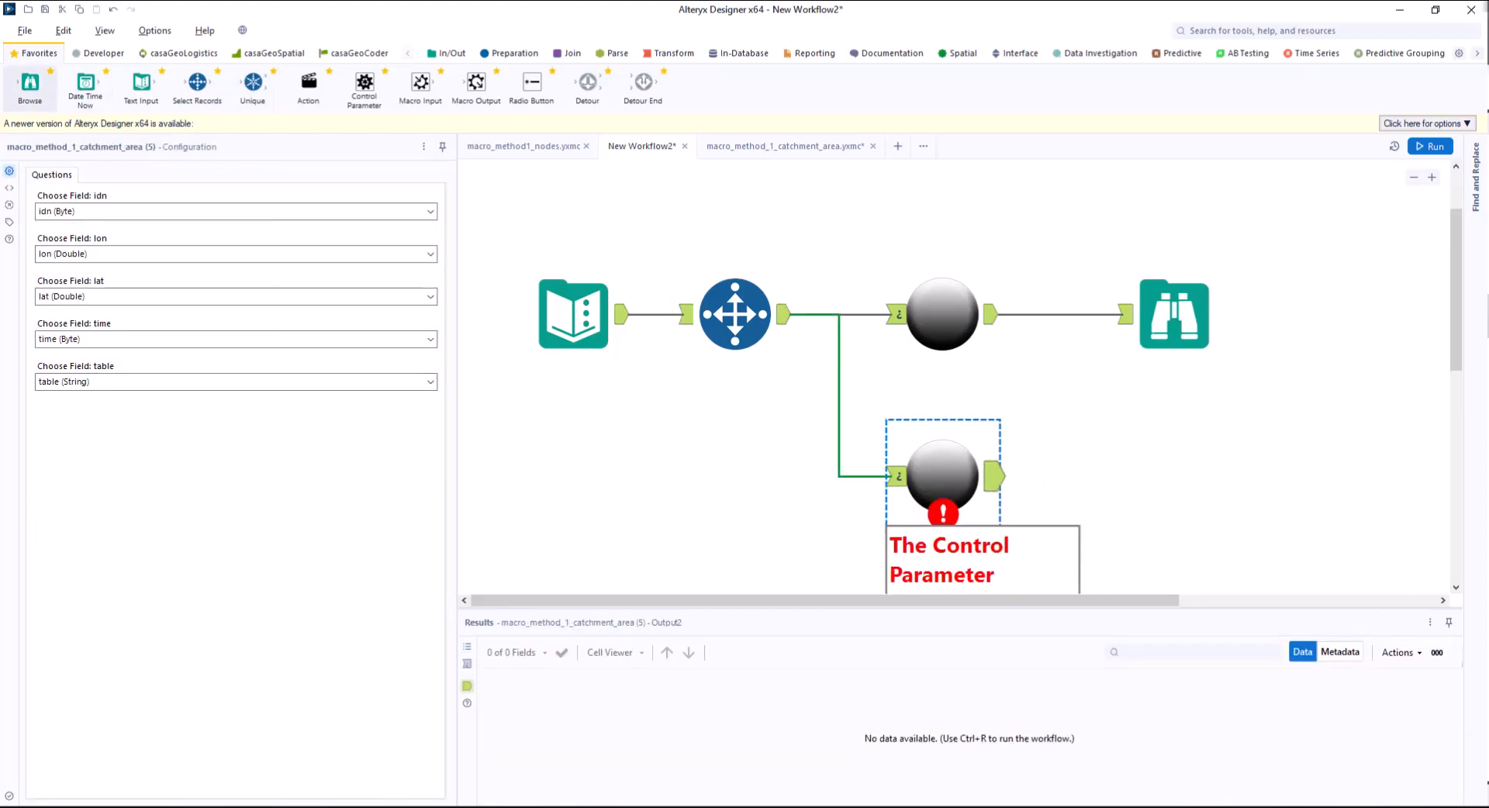
Attach a Browse tool to the catchment area macro, run the workflow and display the nodes Browse results on the map.
{"action": "left_click_drag", "start_coordinate": [30, 87], "coordinate": [1174, 477]}
{"action": "left_click", "coordinate": [1430, 147]}
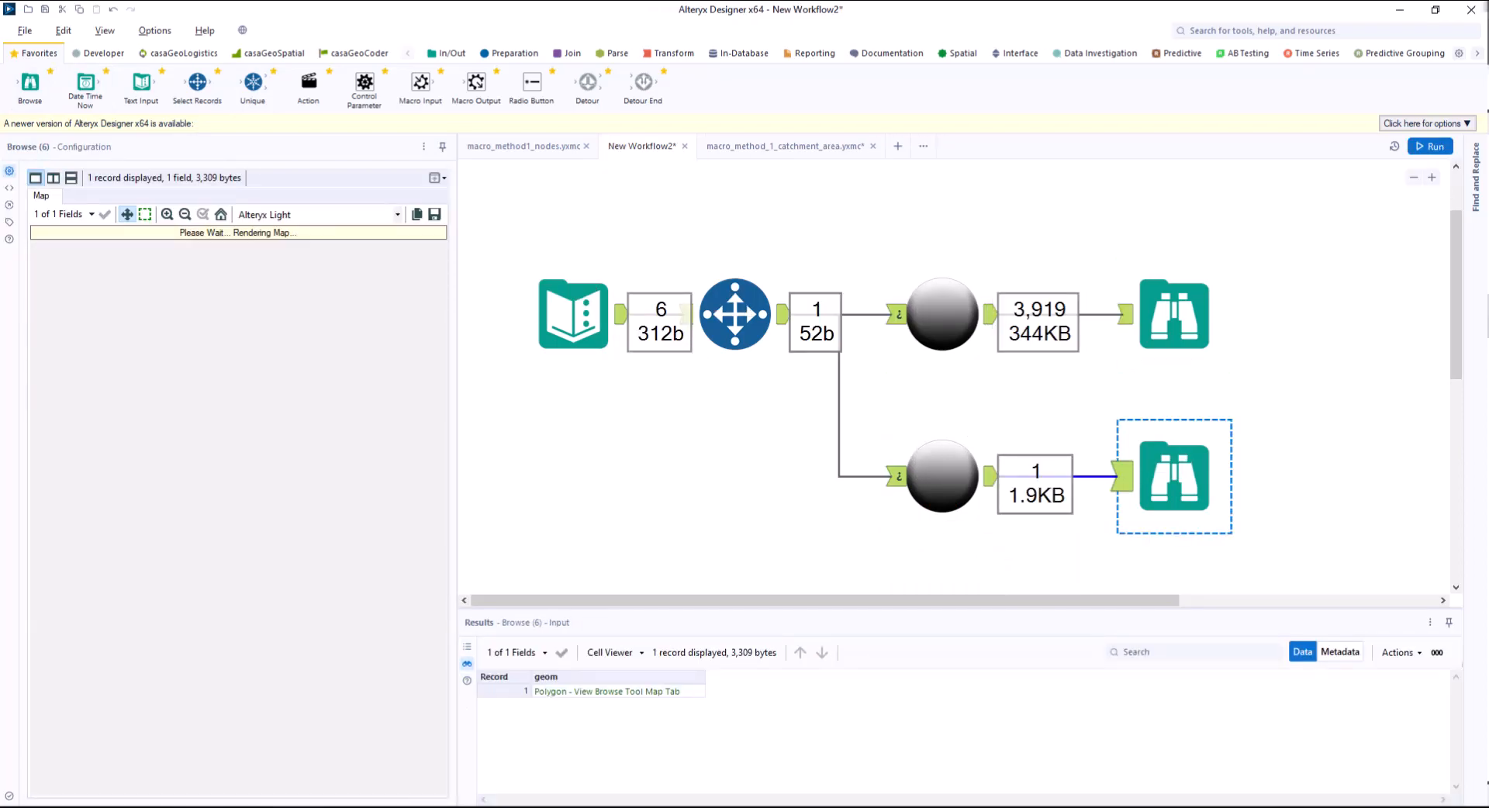
{"action": "left_click", "coordinate": [1174, 314]}
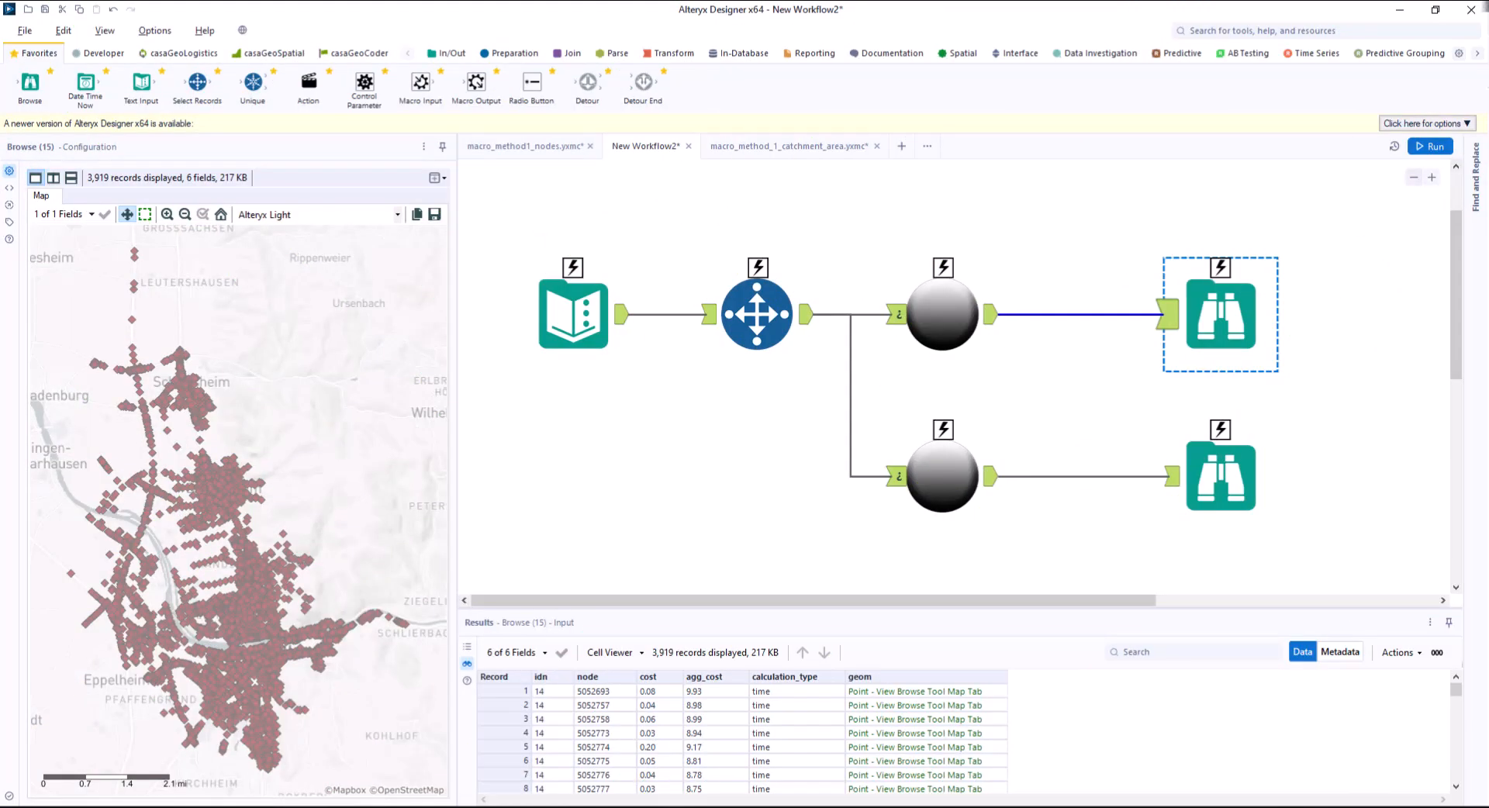
Delete the Select Records tool and convert the Text Input to a Macro Input with Show Field Map enabled.
{"action": "left_click", "coordinate": [1414, 177]}
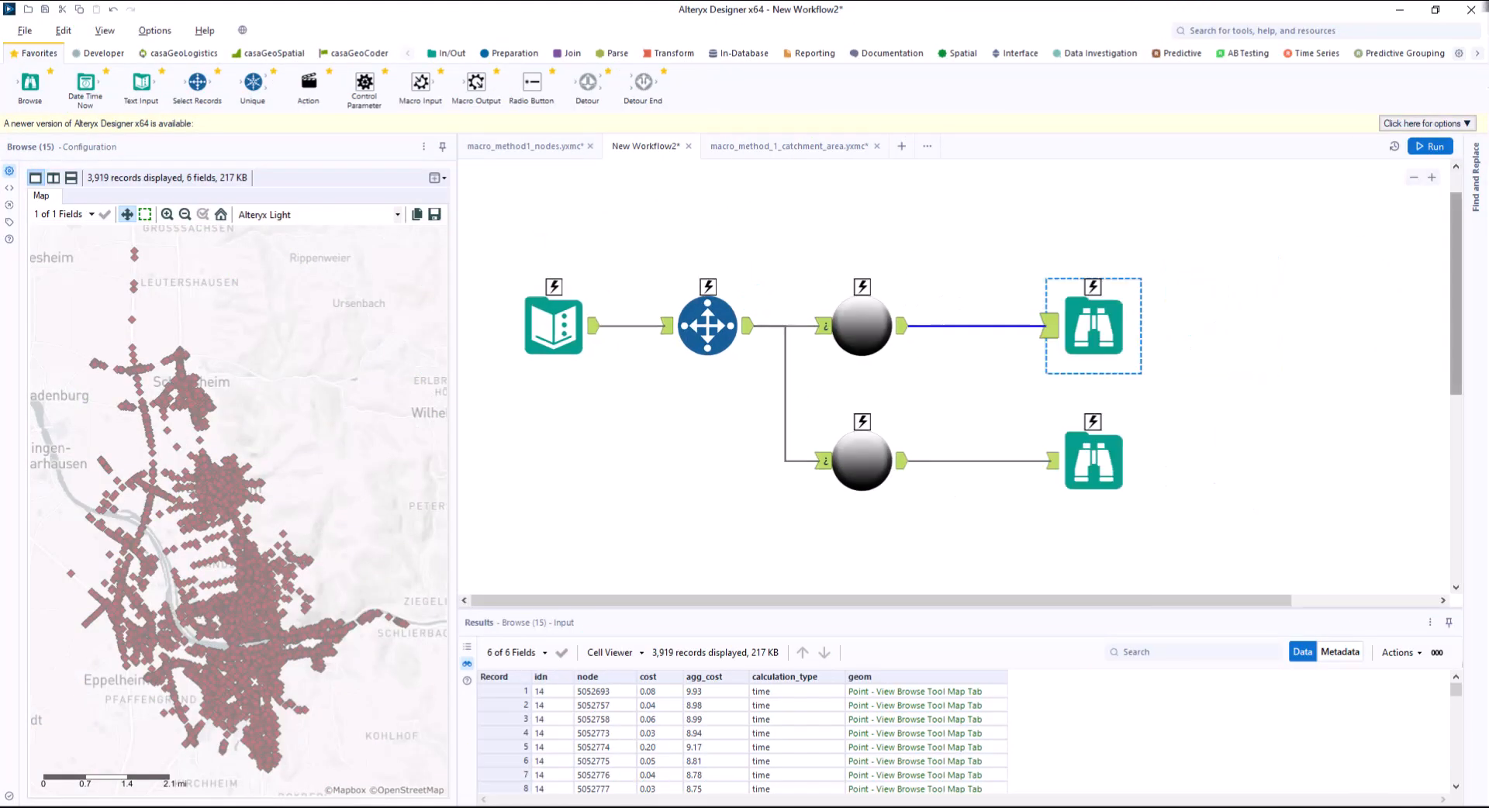
{"action": "left_click_drag", "start_coordinate": [1456, 252], "coordinate": [1455, 230]}
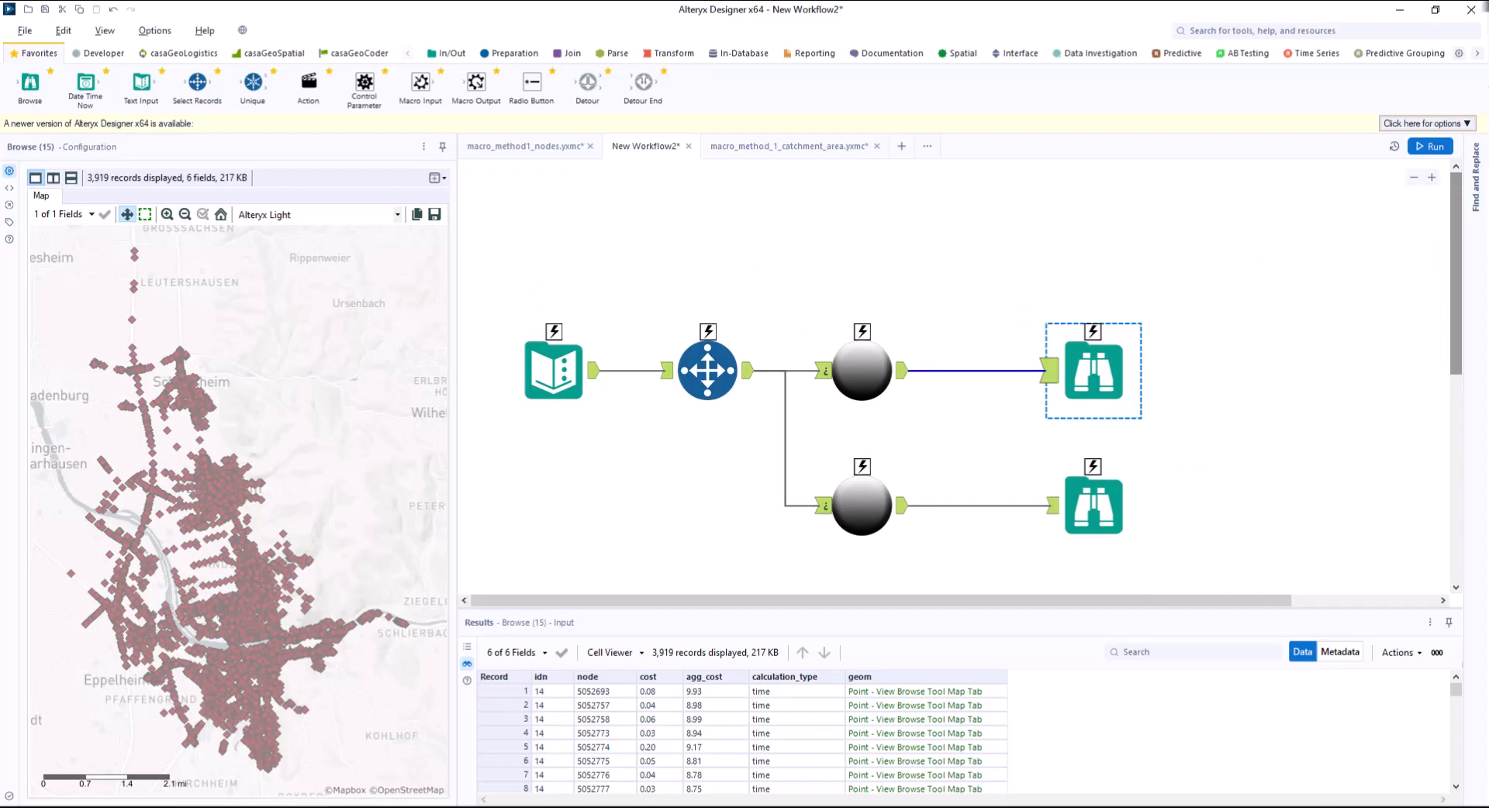
{"action": "left_click", "coordinate": [707, 370]}
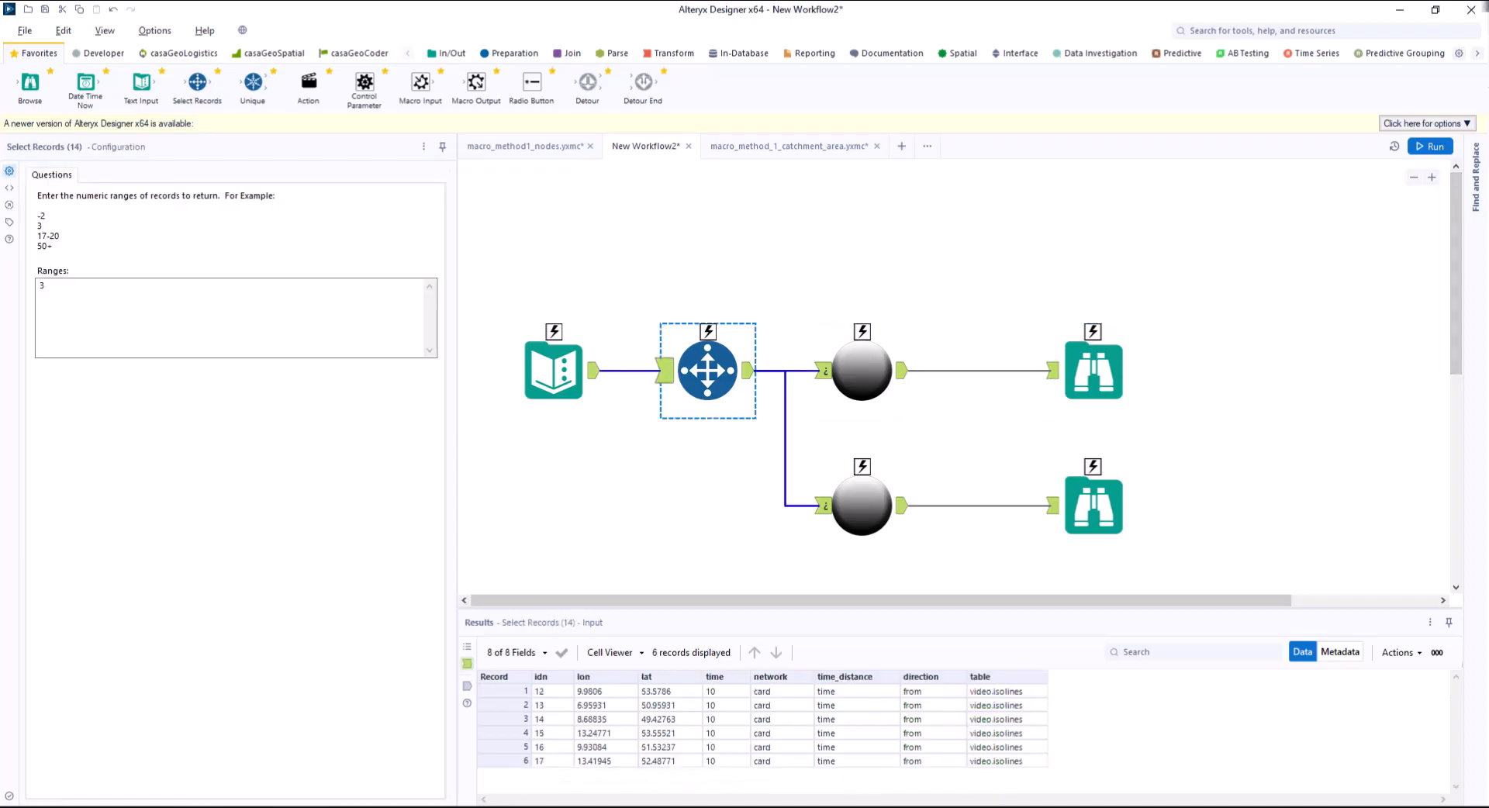
{"action": "key", "text": "Delete"}
{"action": "right_click", "coordinate": [564, 378]}
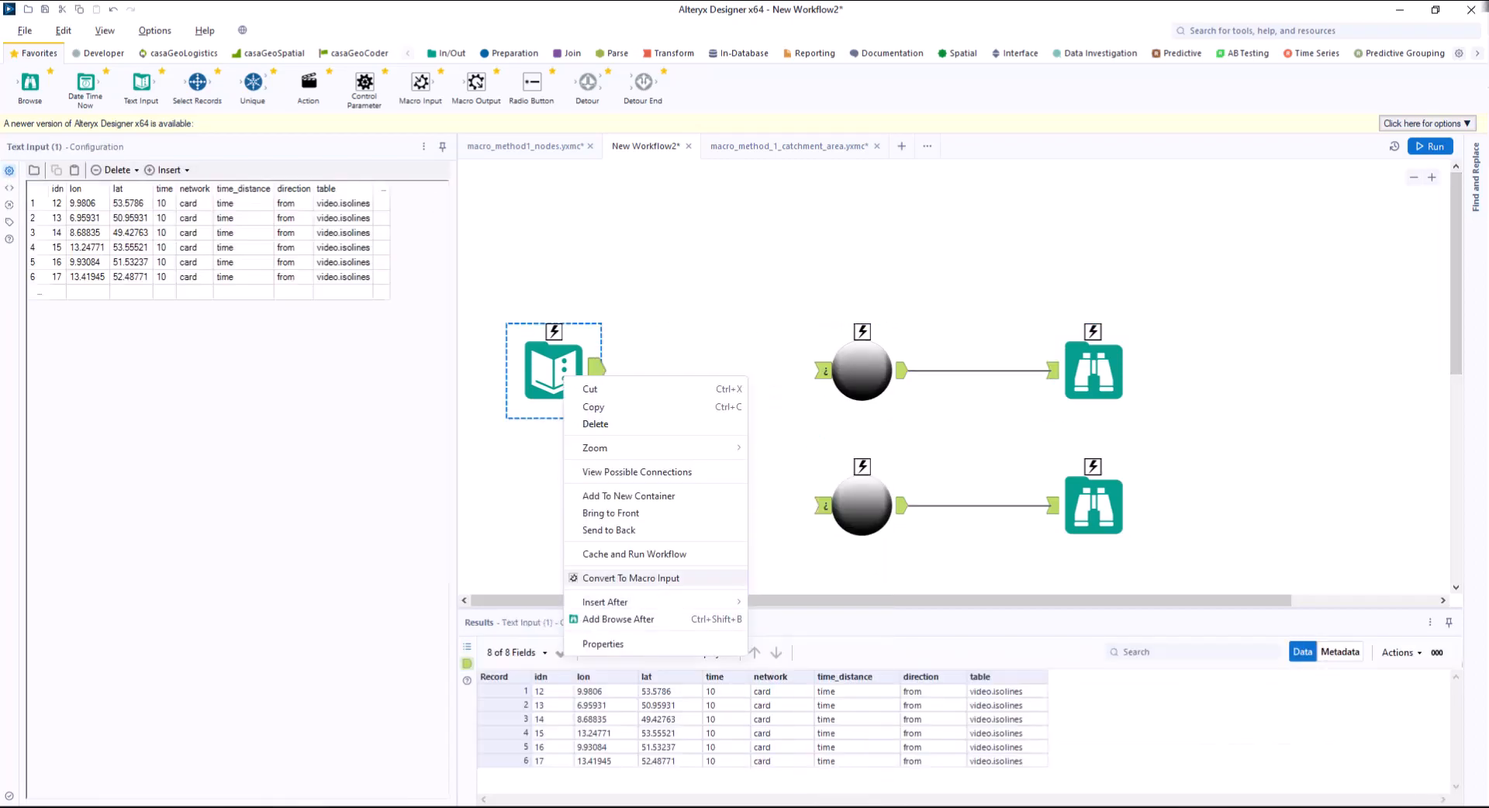
{"action": "left_click", "coordinate": [630, 578]}
{"action": "left_click", "coordinate": [31, 355]}
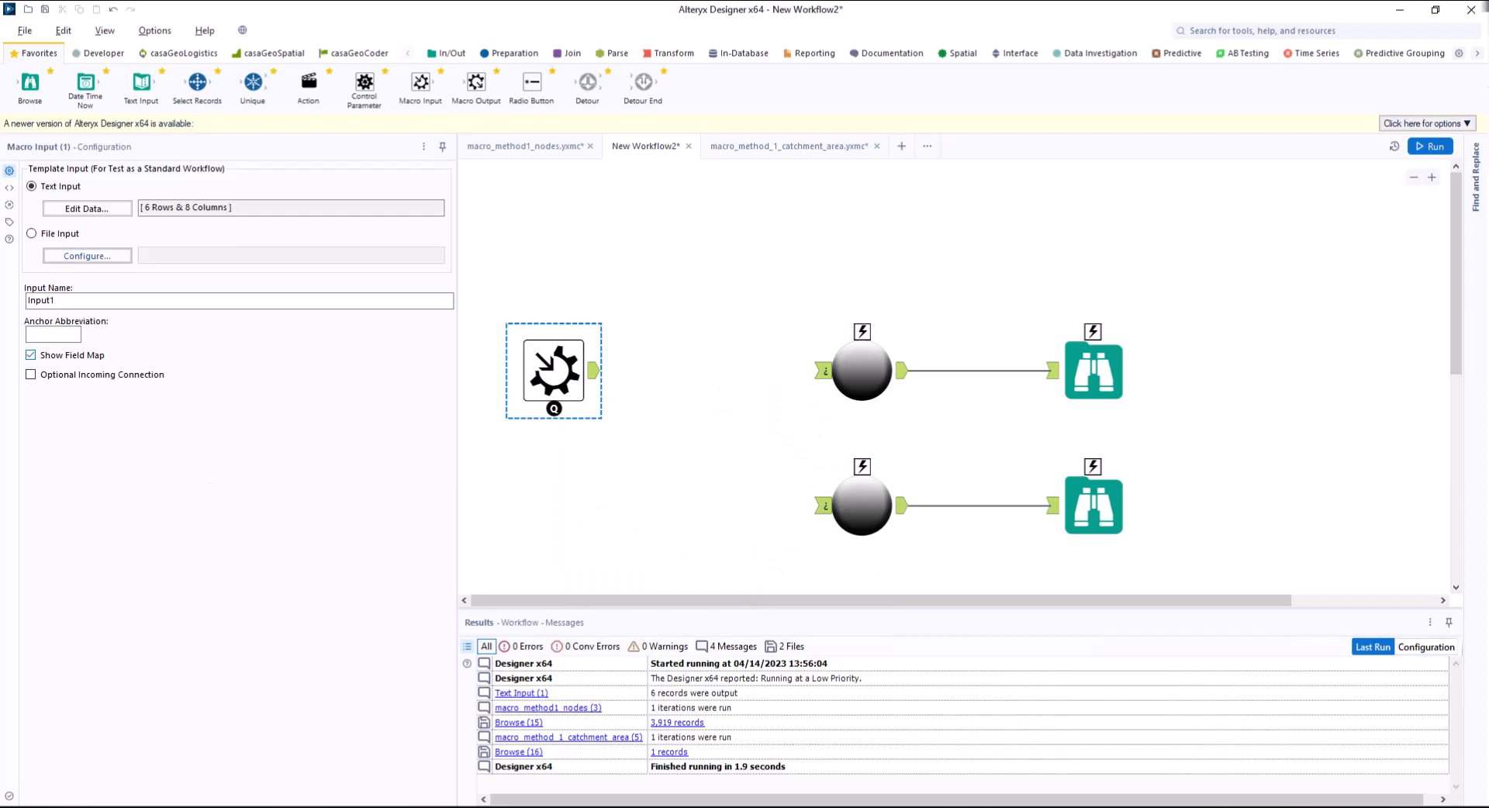
Convert the nodes Browse tool to a Macro Output moved farther along the canvas, and delete the catchment area Browse tool.
{"action": "right_click", "coordinate": [1108, 379]}
{"action": "left_click", "coordinate": [1178, 618]}
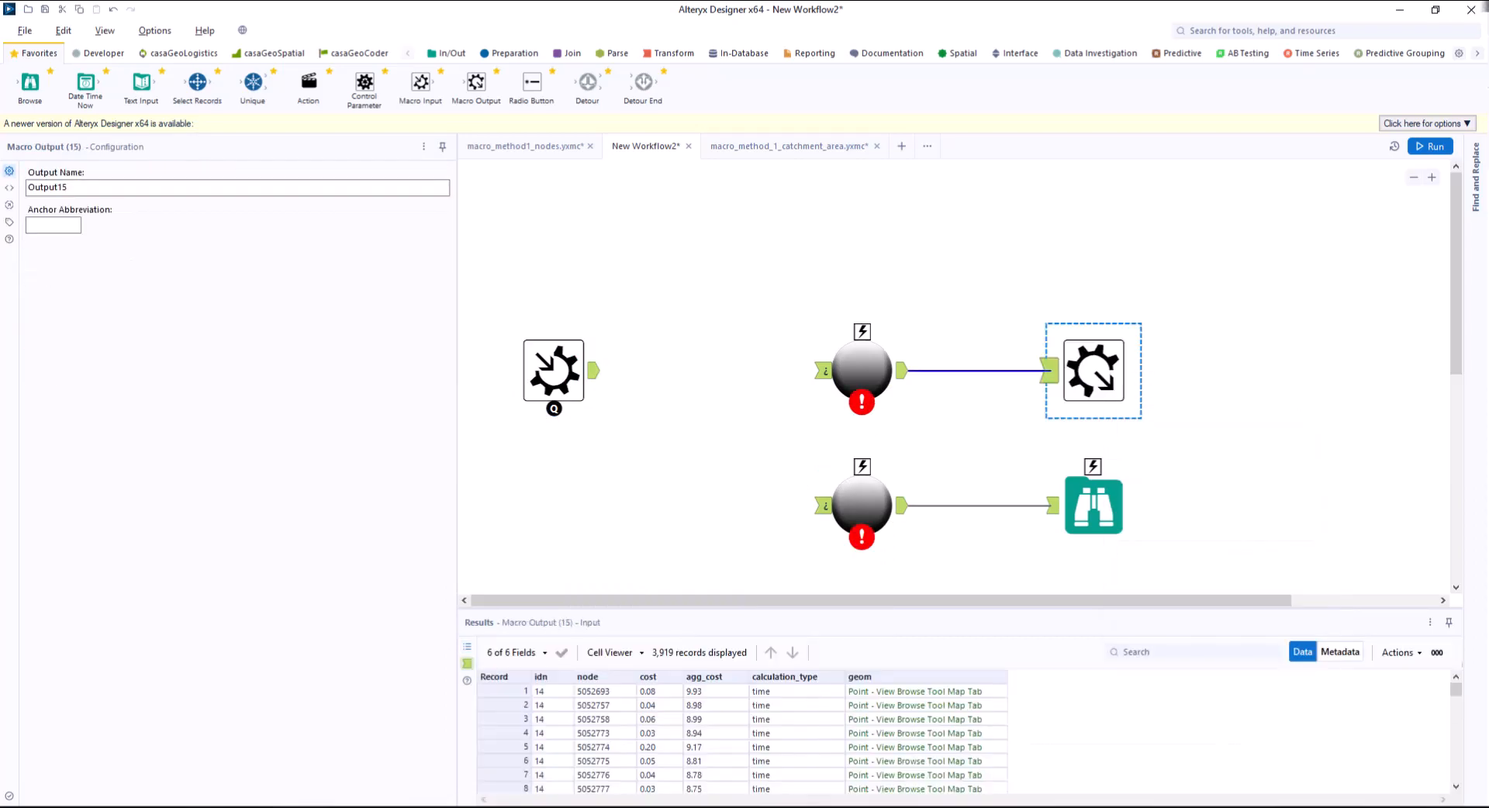
{"action": "left_click_drag", "start_coordinate": [1094, 371], "coordinate": [1266, 371]}
{"action": "key", "text": "Delete"}
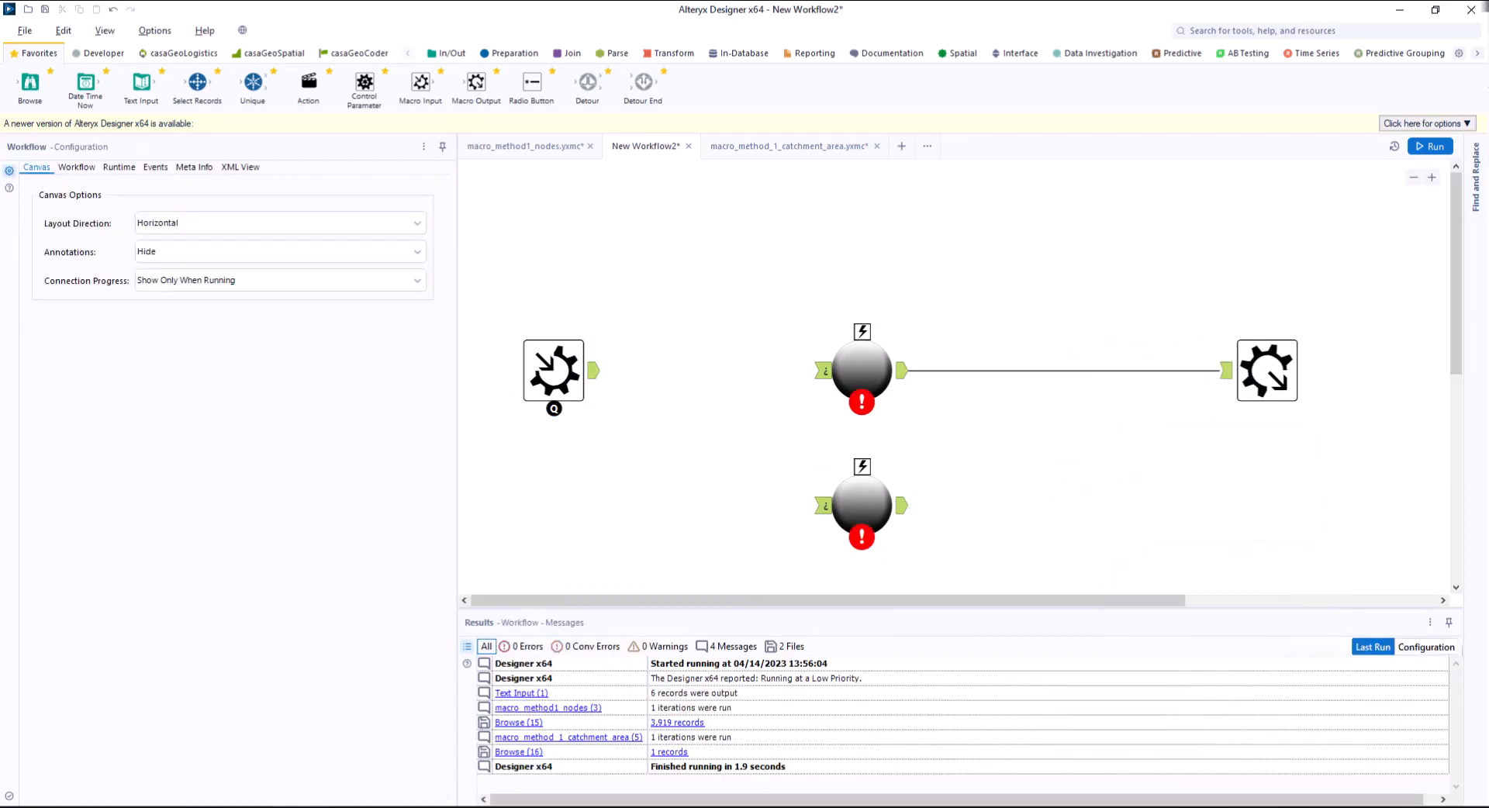
Route the Macro Input through a Detour into both macros, and join their outputs with a Detour End before the Macro Output.
{"action": "left_click_drag", "start_coordinate": [667, 388], "coordinate": [823, 506]}
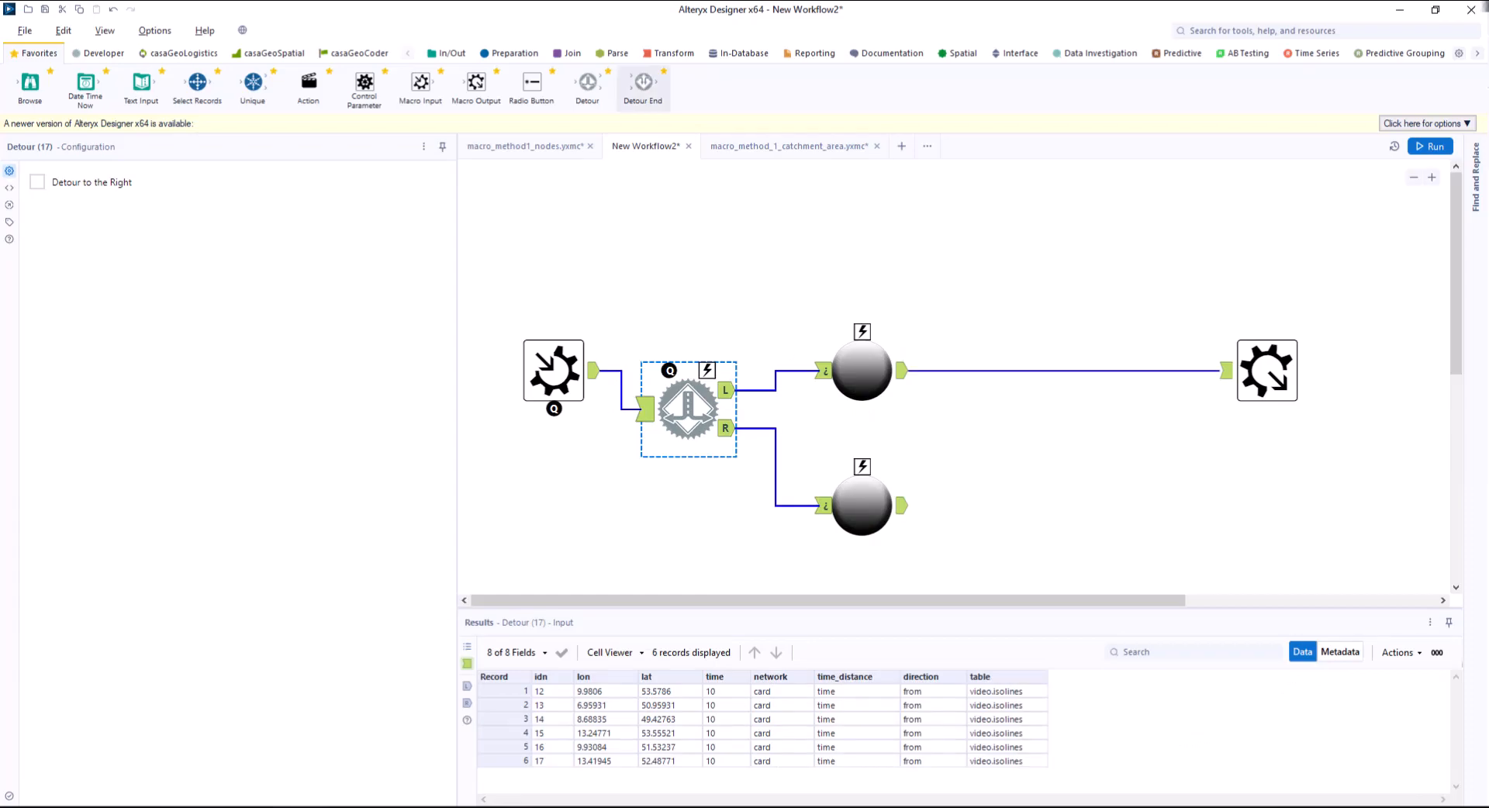
{"action": "left_click_drag", "start_coordinate": [643, 81], "coordinate": [1074, 408]}
{"action": "left_click_drag", "start_coordinate": [902, 506], "coordinate": [1036, 428]}
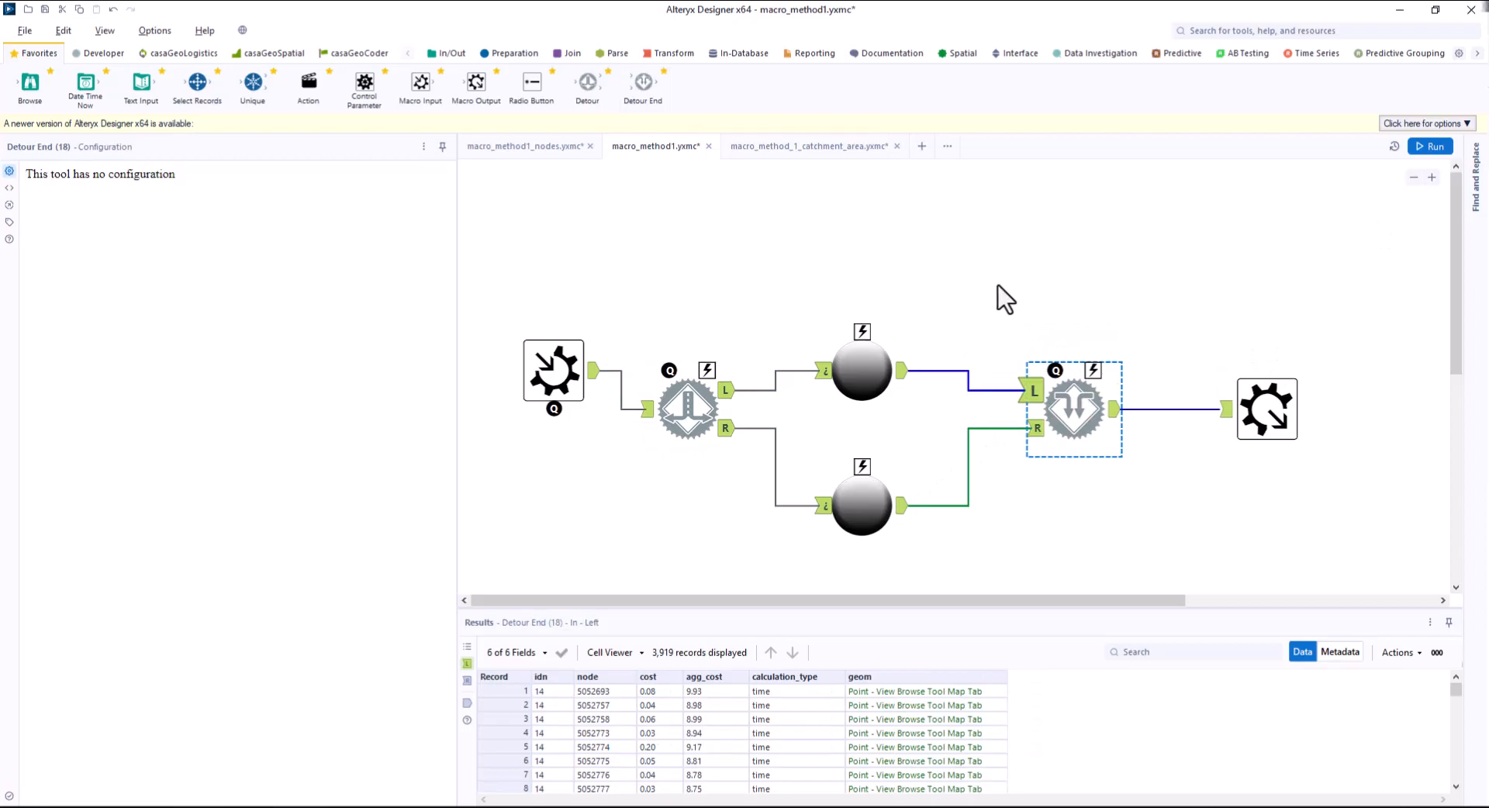
Examine the Detour tool's Detour to the Right option and the Detour End configuration.
{"action": "left_click", "coordinate": [690, 408], "text": "ctrl"}
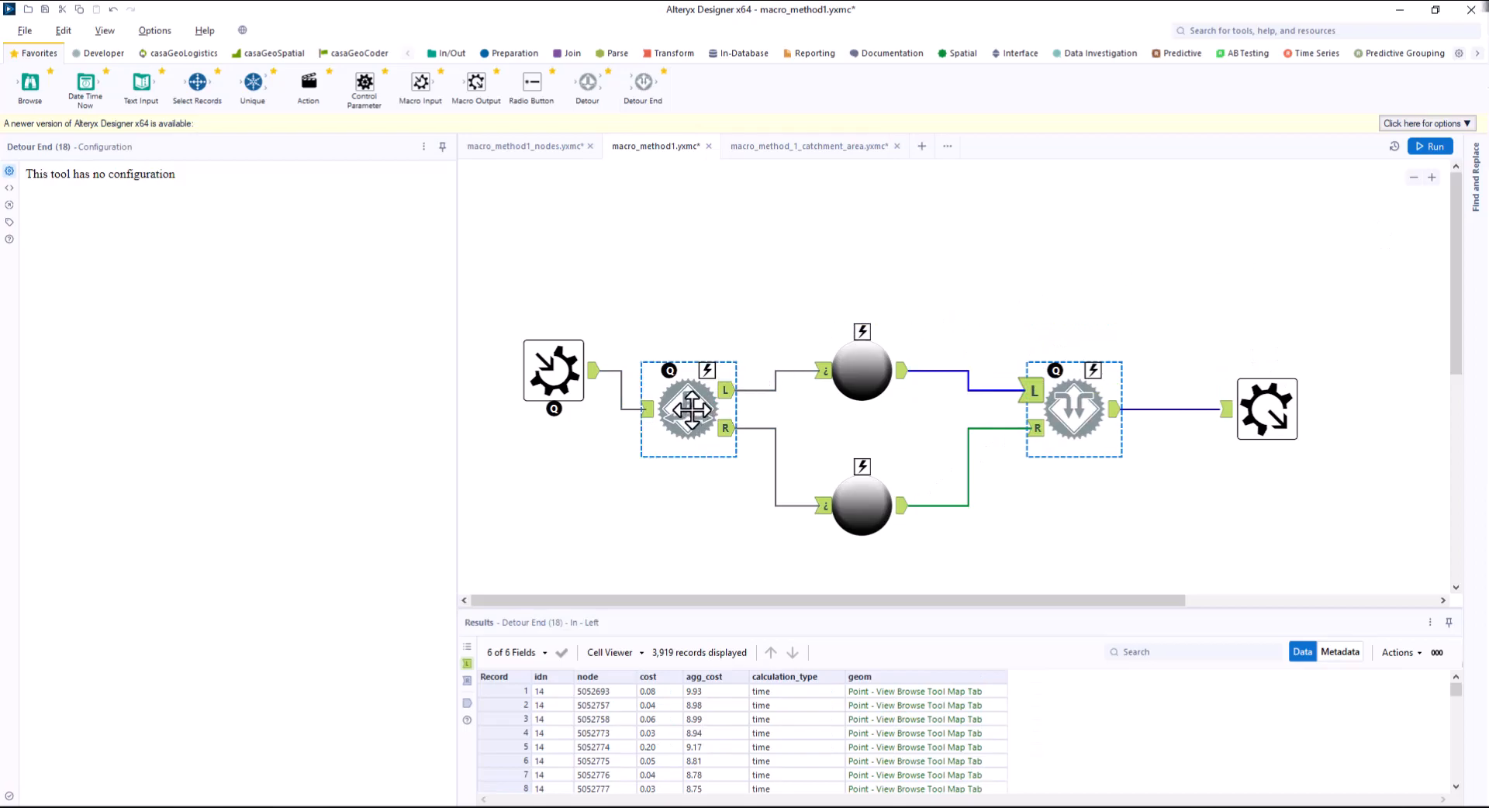
{"action": "left_click", "coordinate": [691, 409]}
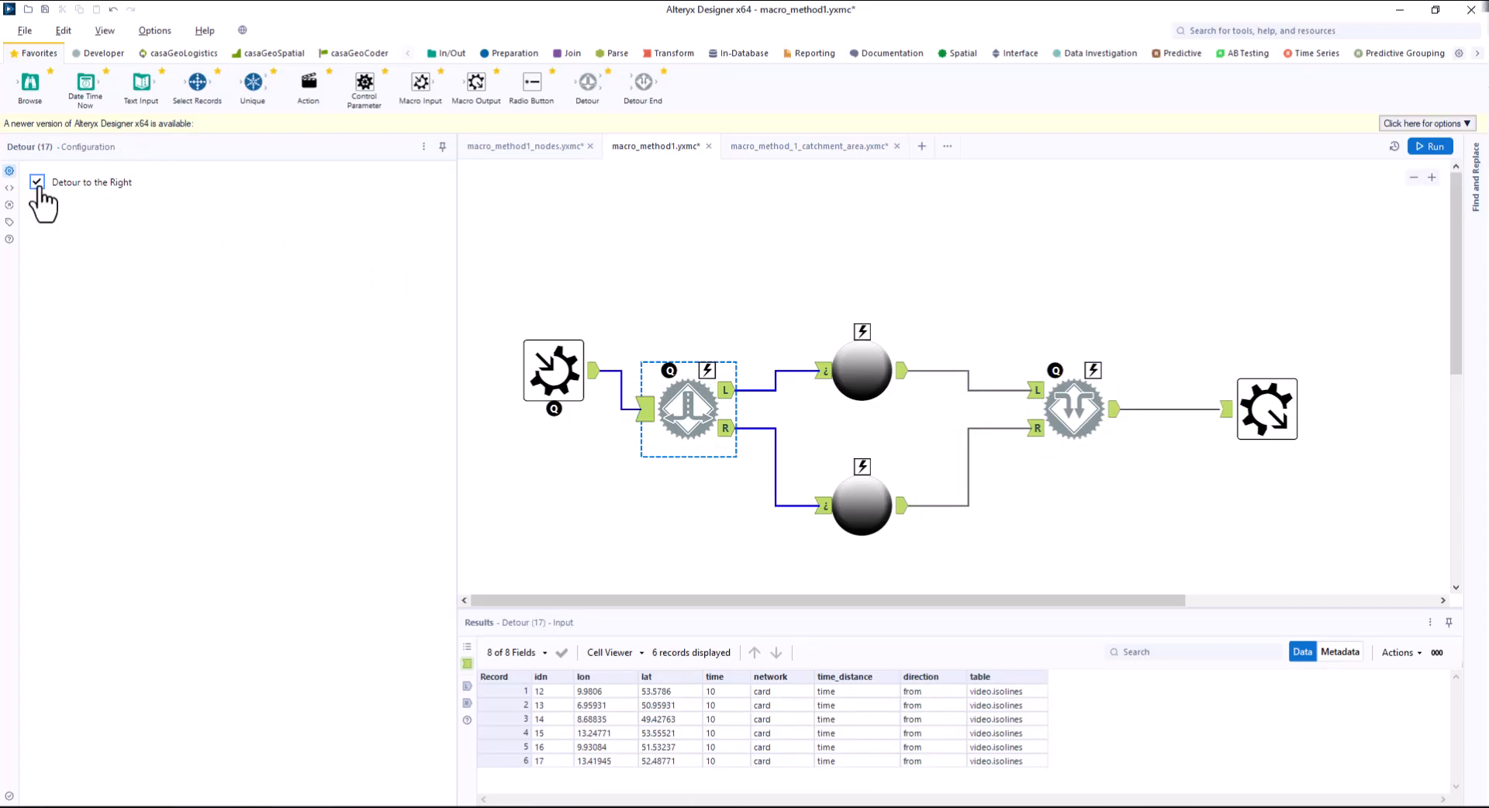
{"action": "left_click", "coordinate": [1074, 411], "text": "ctrl"}
{"action": "left_click", "coordinate": [1074, 411]}
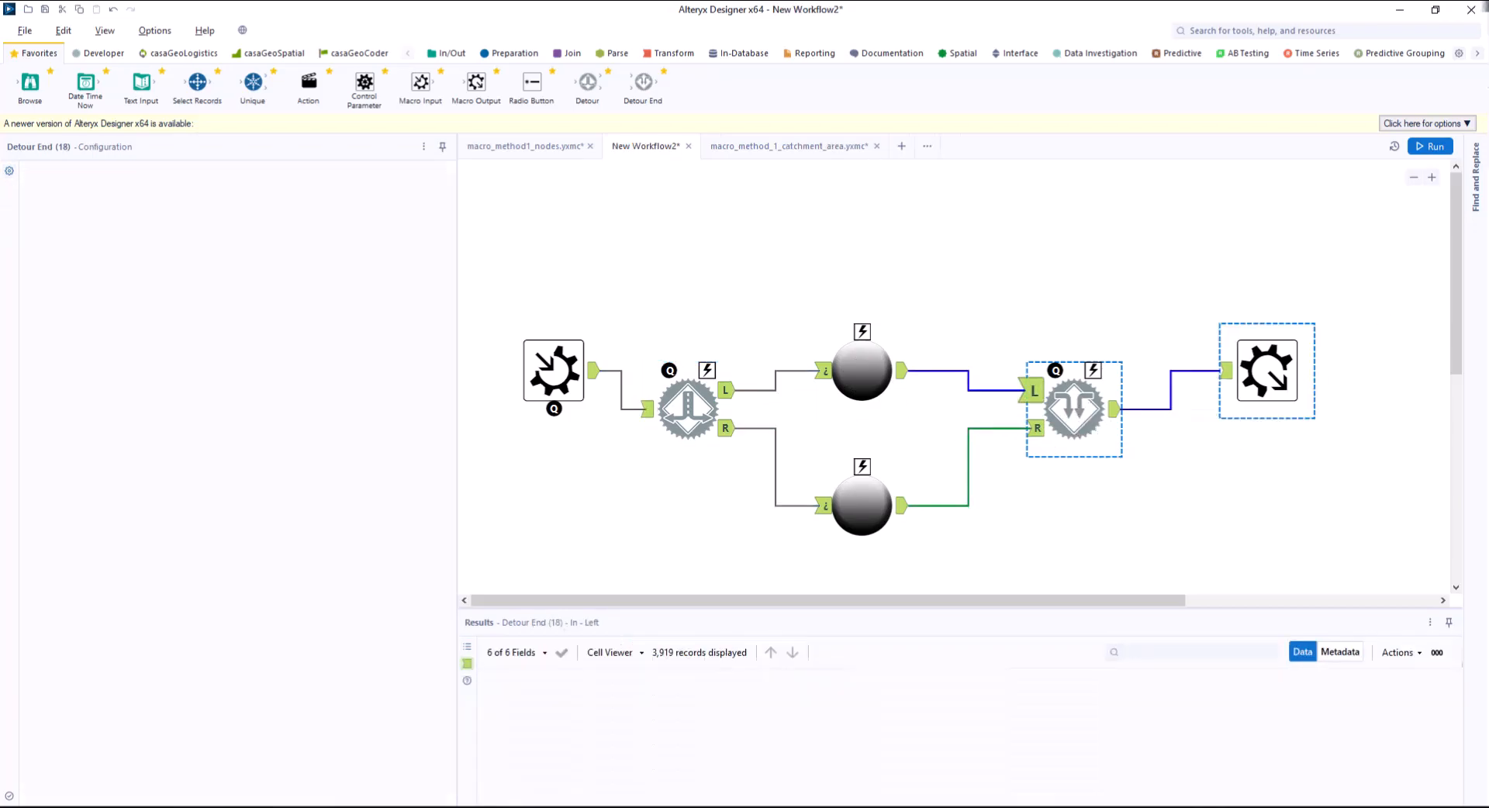
Add Radio Buttons labelled catchment area (set as default) and nodes, and connect the catchment area one to the Detour tool.
{"action": "left_click_drag", "start_coordinate": [531, 85], "coordinate": [765, 217]}
{"action": "left_click", "coordinate": [33, 209]}
{"action": "left_click_drag", "start_coordinate": [105, 188], "coordinate": [30, 188]}
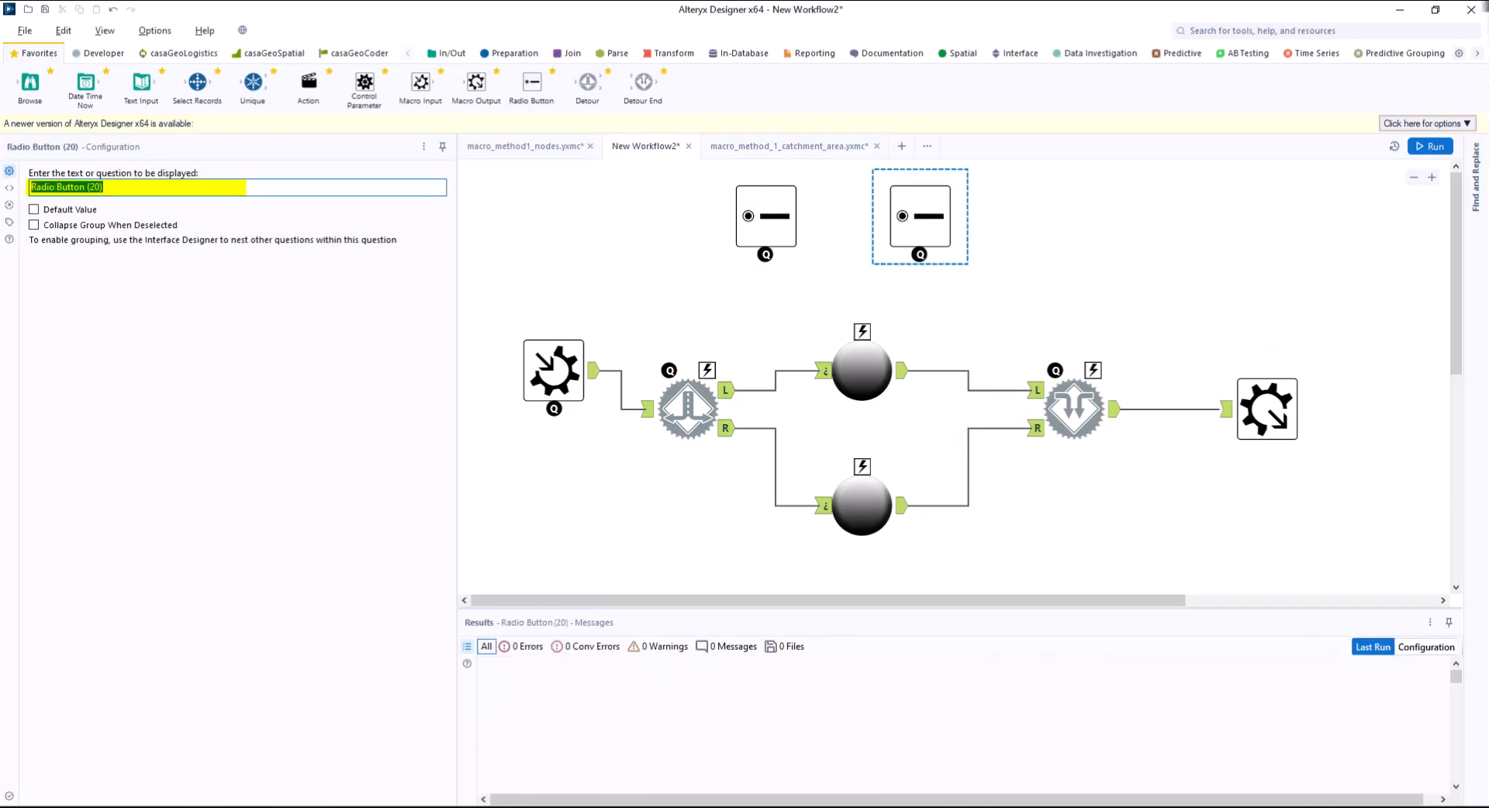
{"action": "type", "text": "nodes"}
{"action": "left_click", "coordinate": [765, 216]}
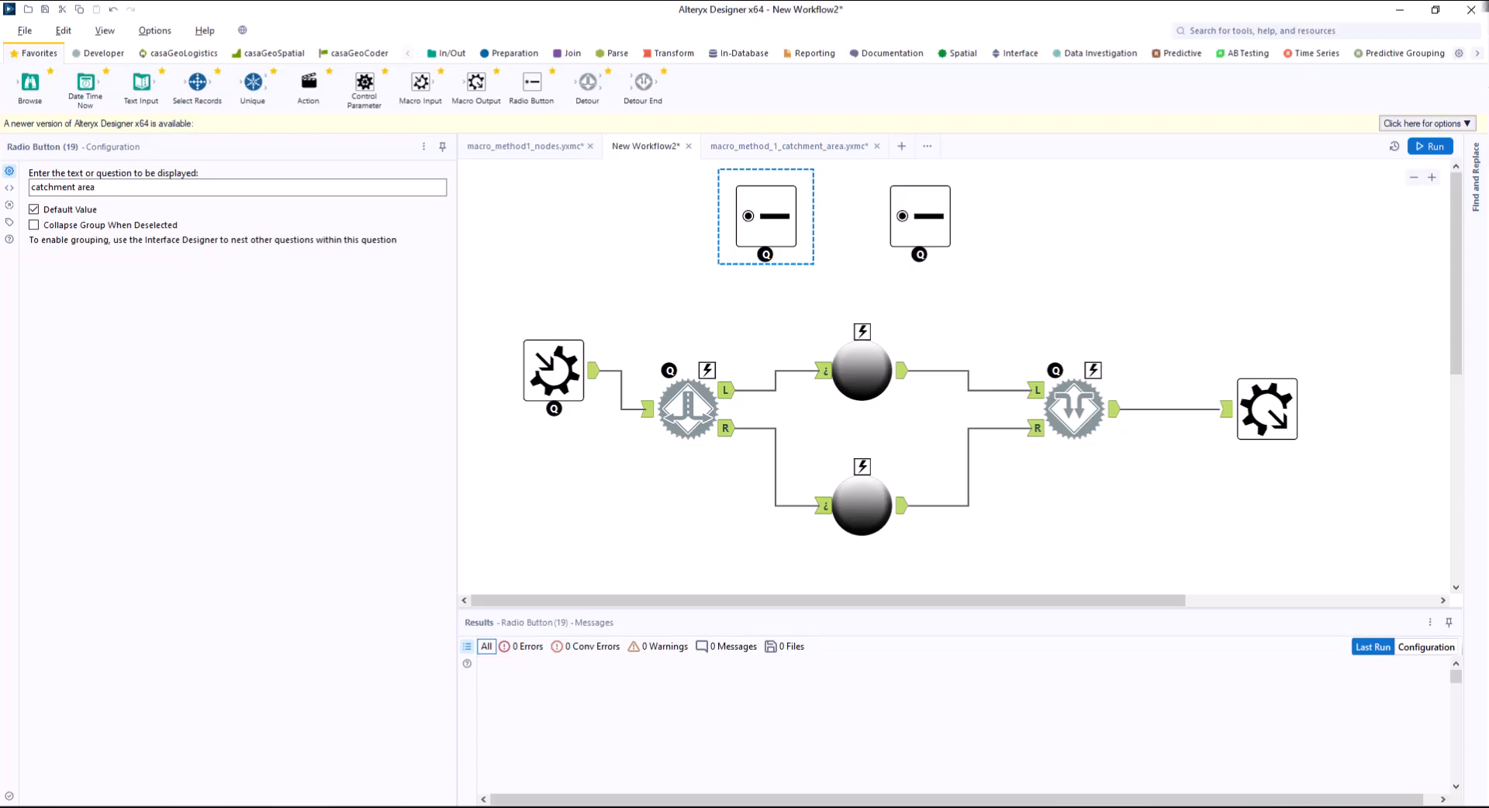
{"action": "left_click_drag", "start_coordinate": [765, 255], "coordinate": [707, 370]}
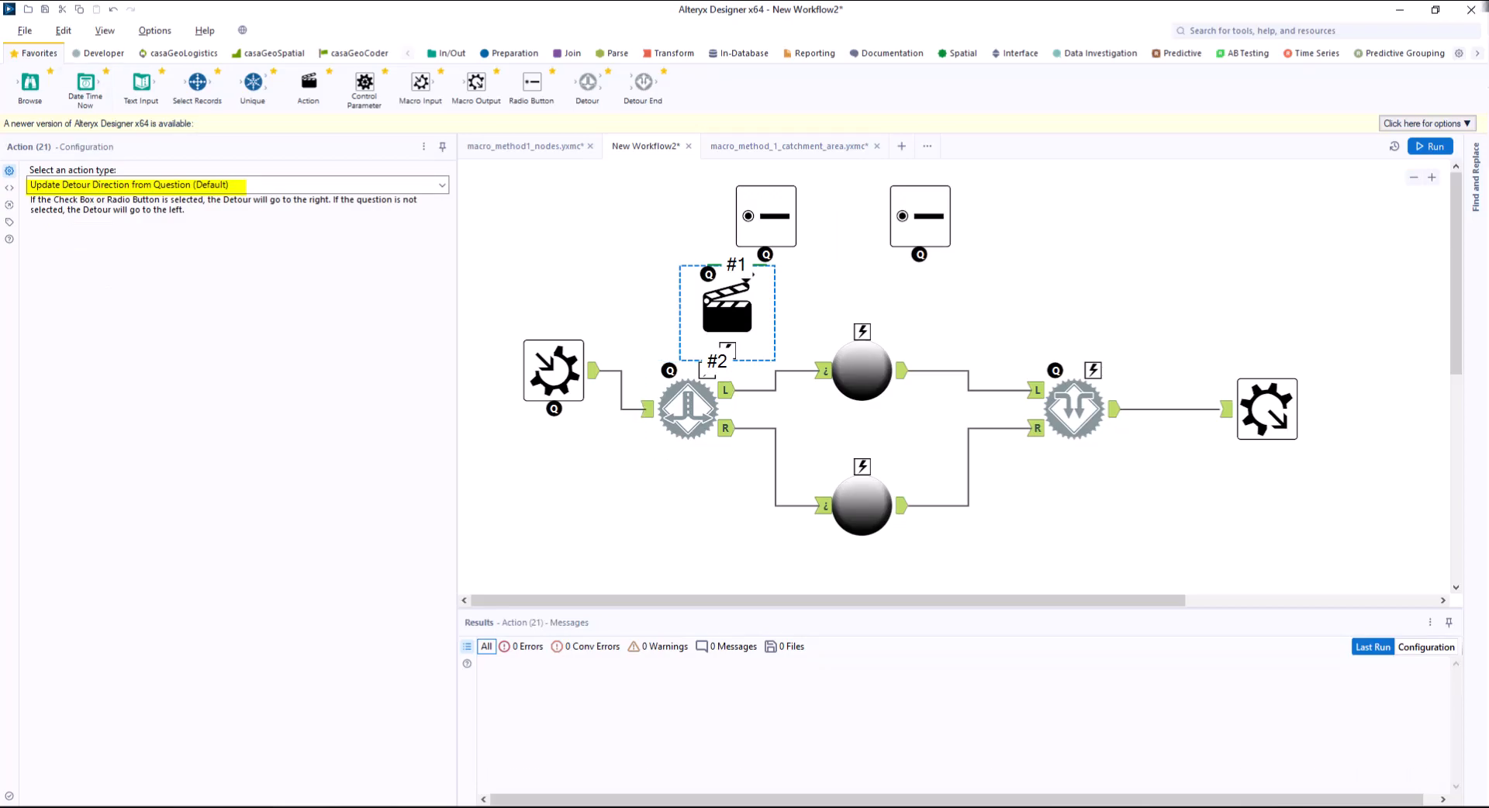
Add a group box to the macro's question layout in the Interface Designer.
{"action": "left_click", "coordinate": [1267, 408]}
{"action": "left_click", "coordinate": [105, 30]}
{"action": "left_click", "coordinate": [140, 127]}
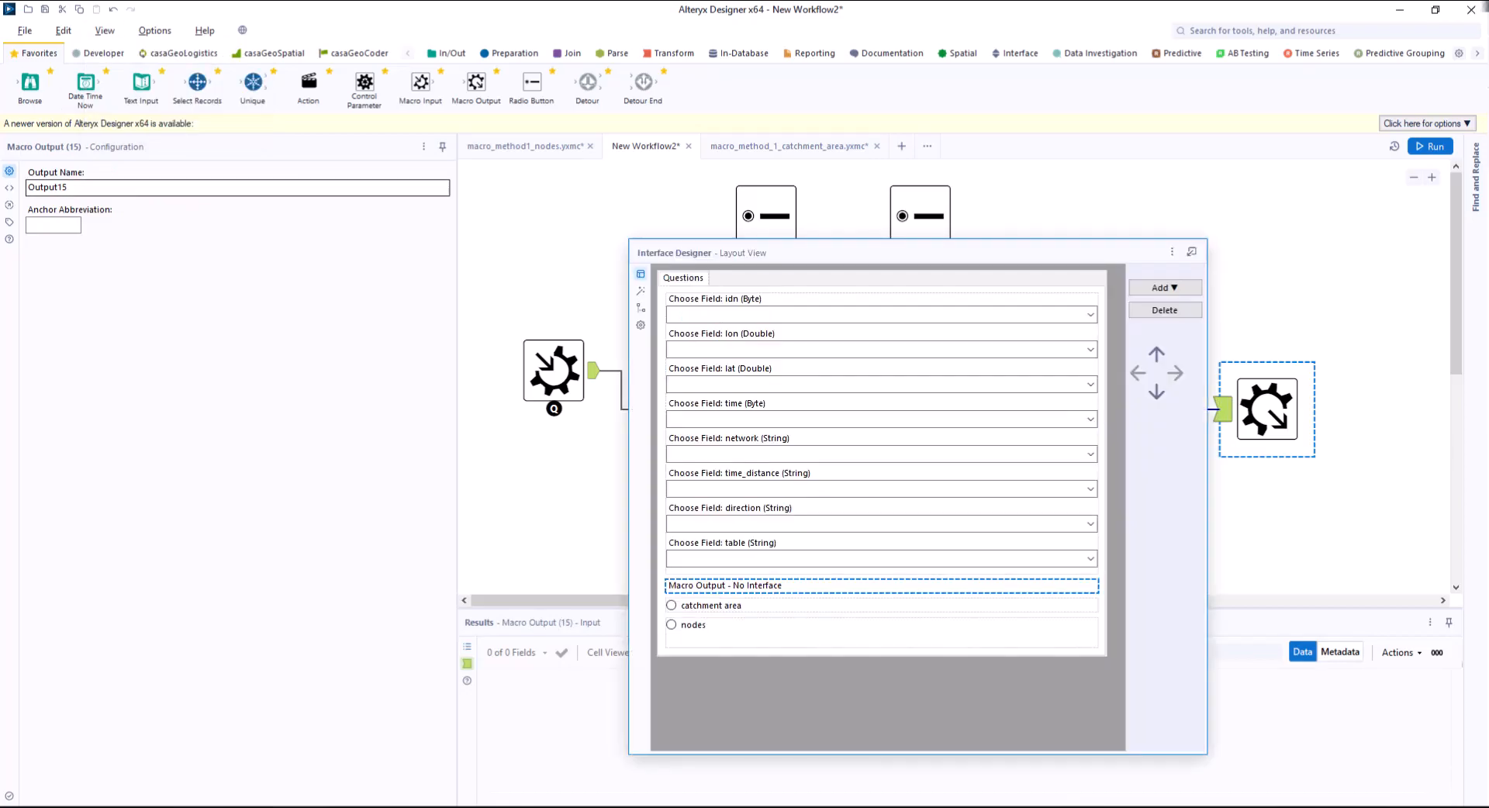
{"action": "left_click", "coordinate": [1164, 287]}
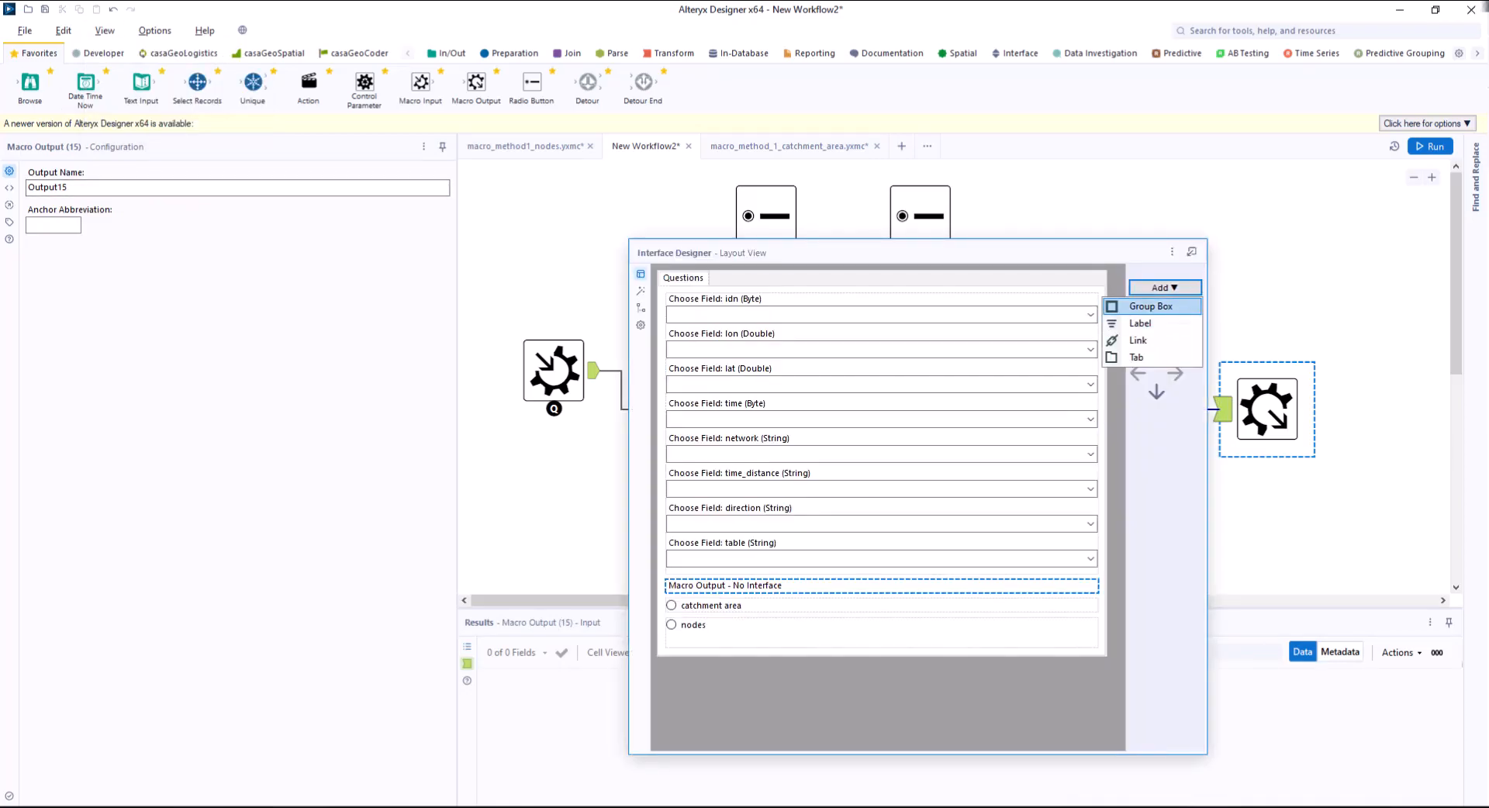
{"action": "left_click", "coordinate": [1149, 305]}
Move the nodes and catchment area radio buttons into the group box and label the group isolines.
{"action": "left_click", "coordinate": [711, 605]}
{"action": "left_click", "coordinate": [693, 624]}
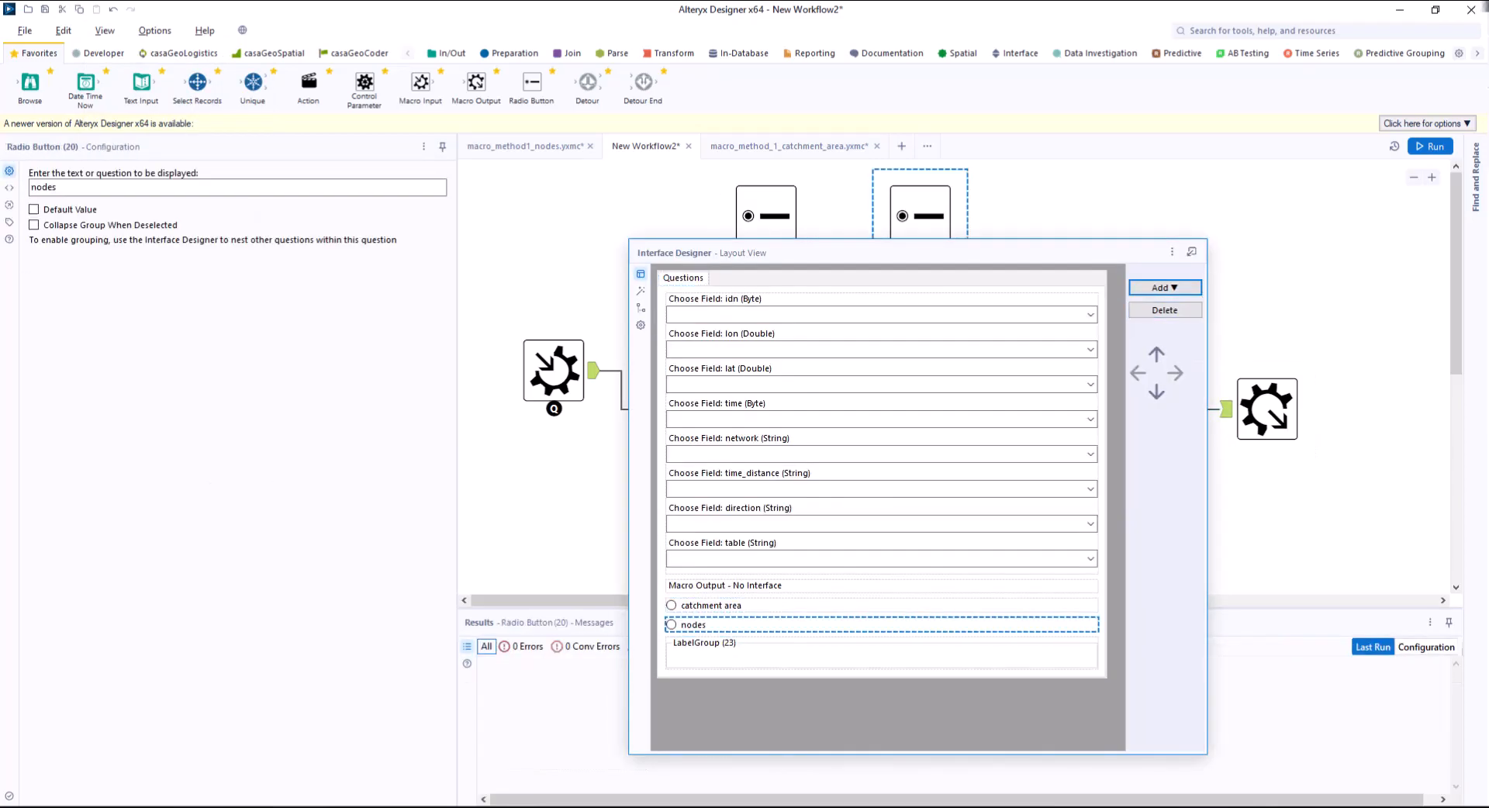
{"action": "left_click", "coordinate": [1155, 392]}
{"action": "left_click", "coordinate": [712, 606]}
{"action": "left_click", "coordinate": [1156, 392]}
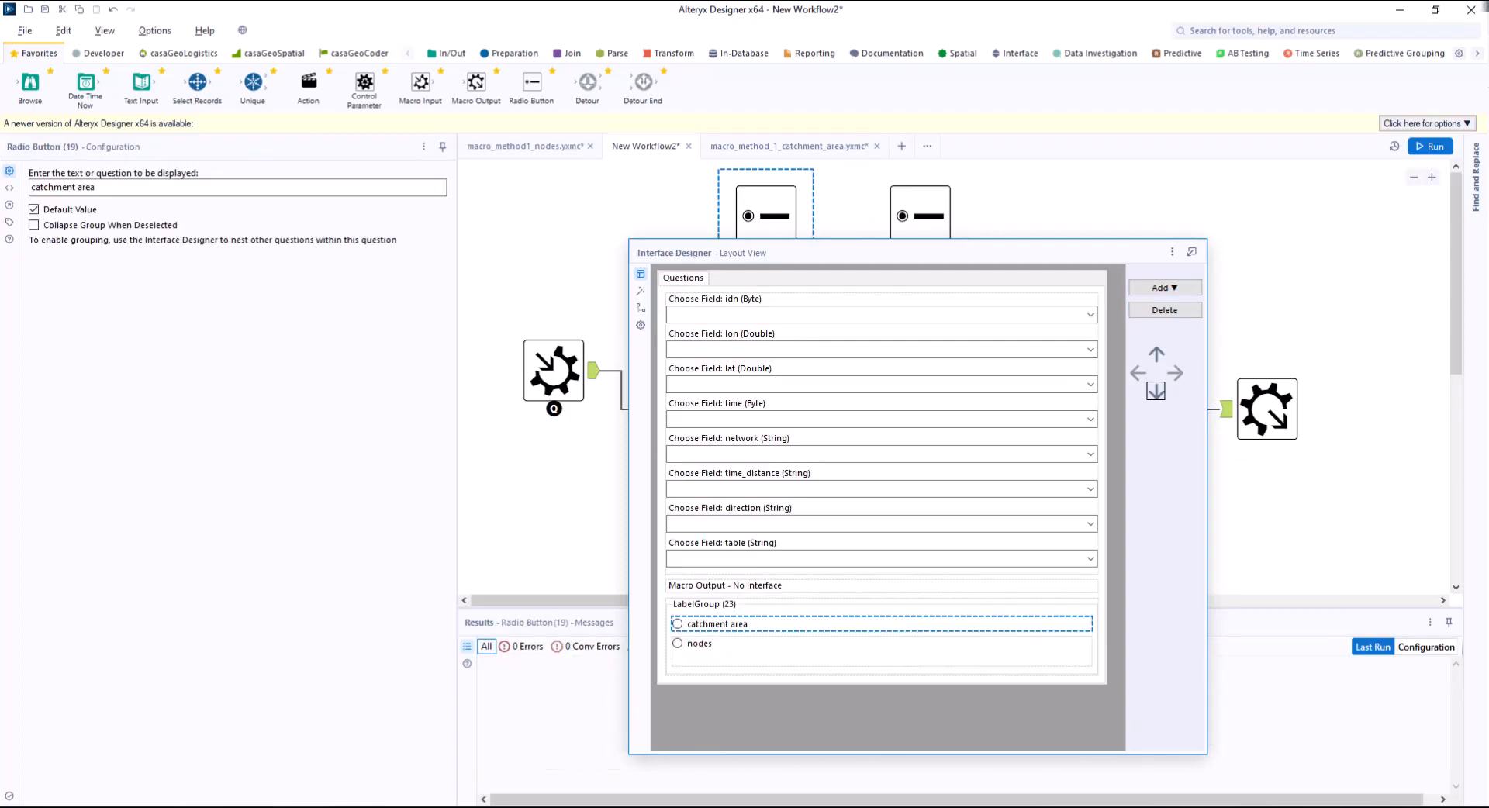
{"action": "left_click", "coordinate": [704, 604]}
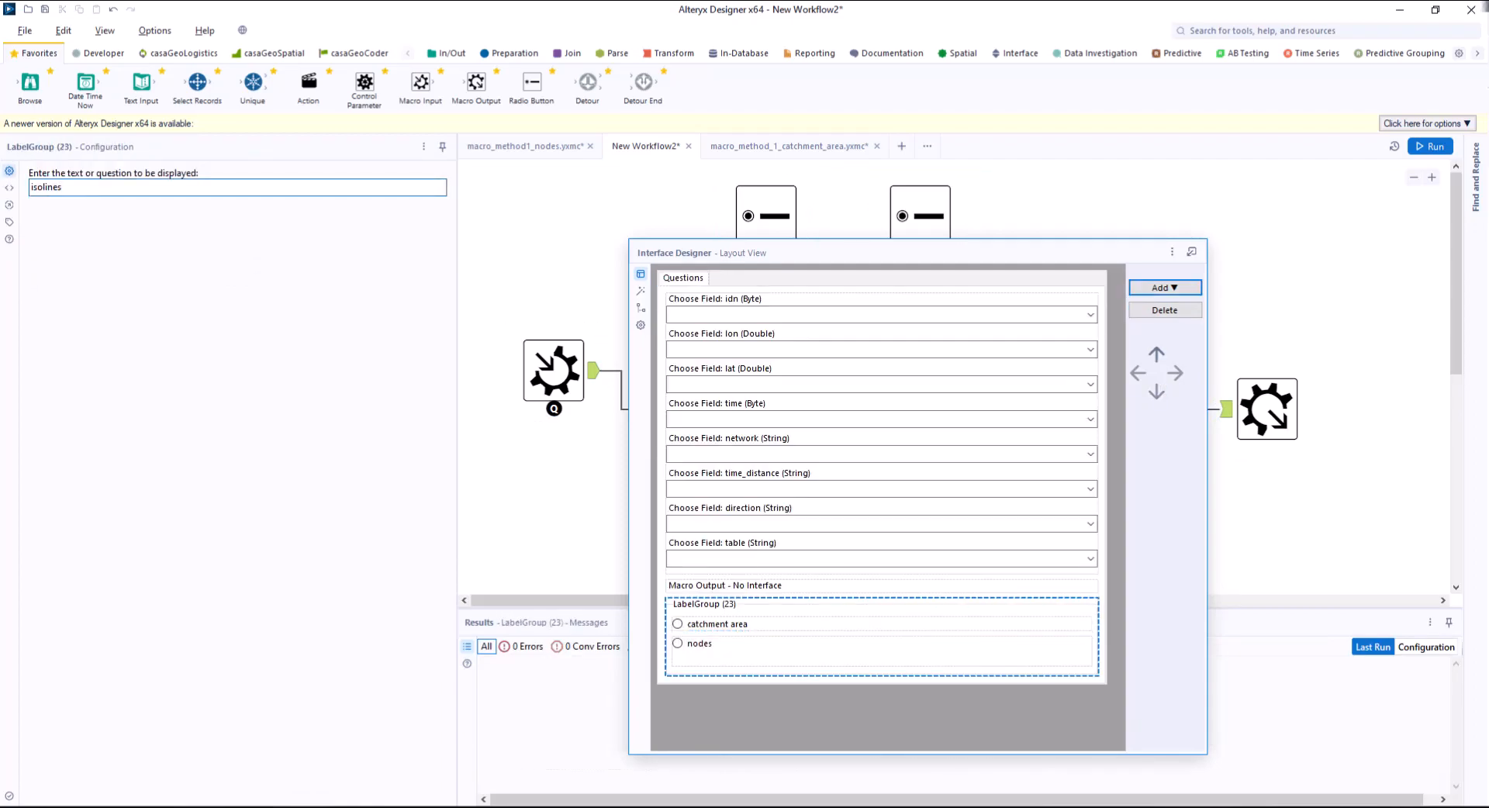
Add a tab named Input to the macro's question layout and move the Macro Input field-mapping questions into it.
{"action": "left_click", "coordinate": [1165, 288]}
{"action": "left_click", "coordinate": [1147, 355]}
{"action": "left_click", "coordinate": [237, 187]}
{"action": "type", "text": "Input"}
{"action": "left_click", "coordinate": [682, 277]}
{"action": "left_click", "coordinate": [715, 300]}
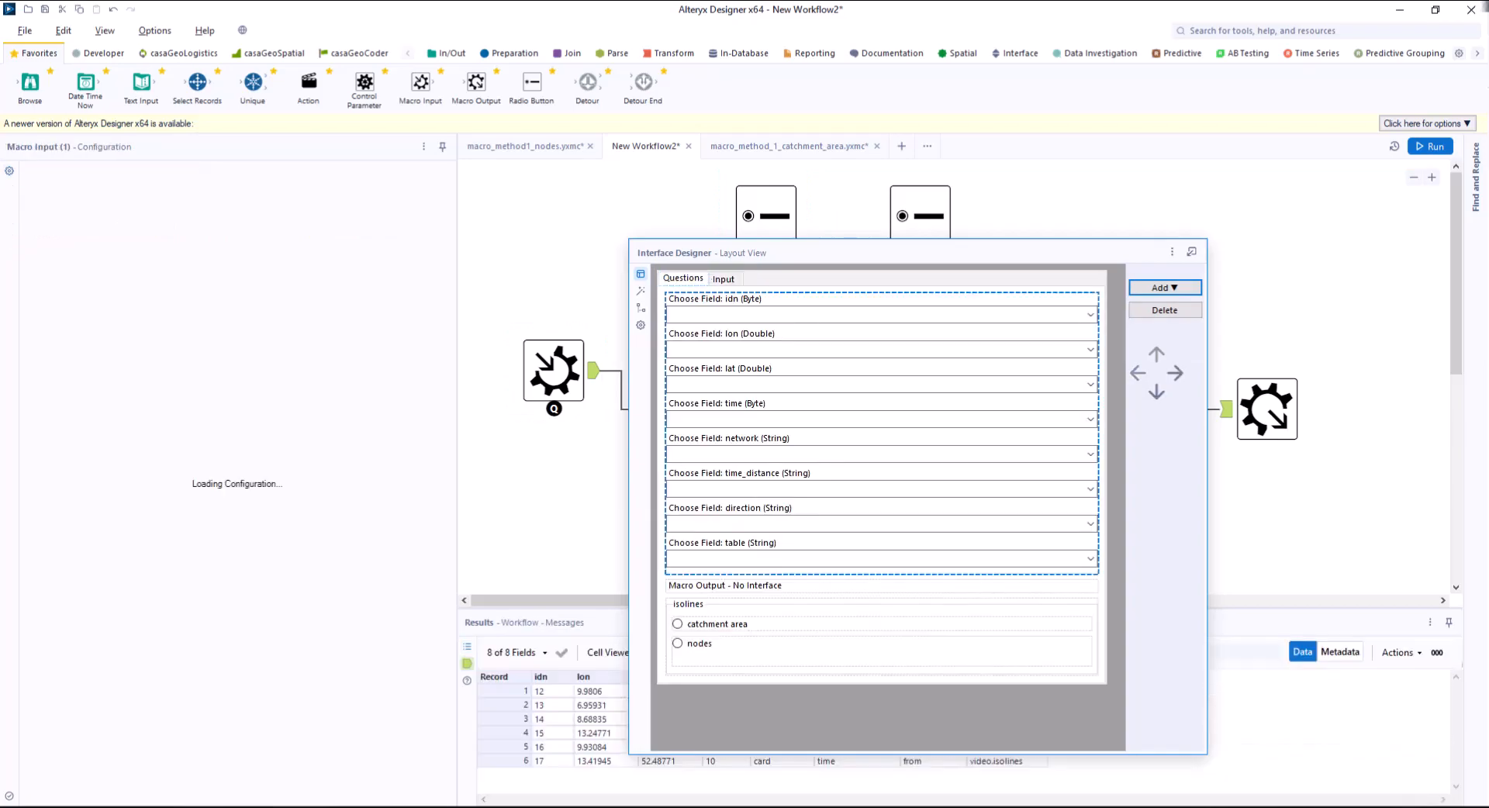
{"action": "left_click", "coordinate": [1176, 373]}
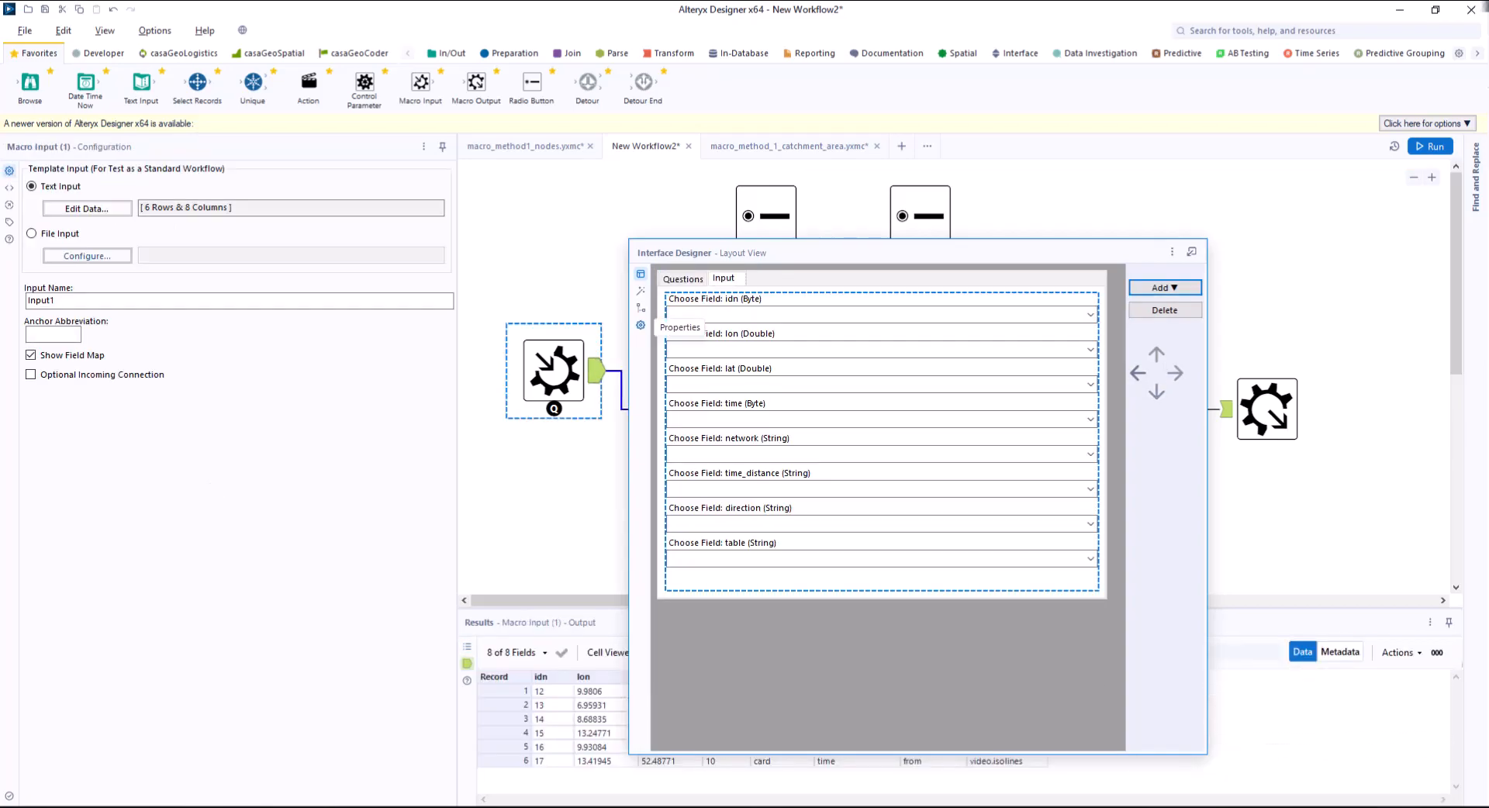
Assign the PostgreSQL elephant image as the macro's custom icon in the Interface Designer properties and close the designer.
{"action": "left_click", "coordinate": [640, 325]}
{"action": "left_click", "coordinate": [666, 294]}
{"action": "left_click", "coordinate": [828, 284]}
{"action": "left_click", "coordinate": [764, 167]}
{"action": "left_click", "coordinate": [1095, 338]}
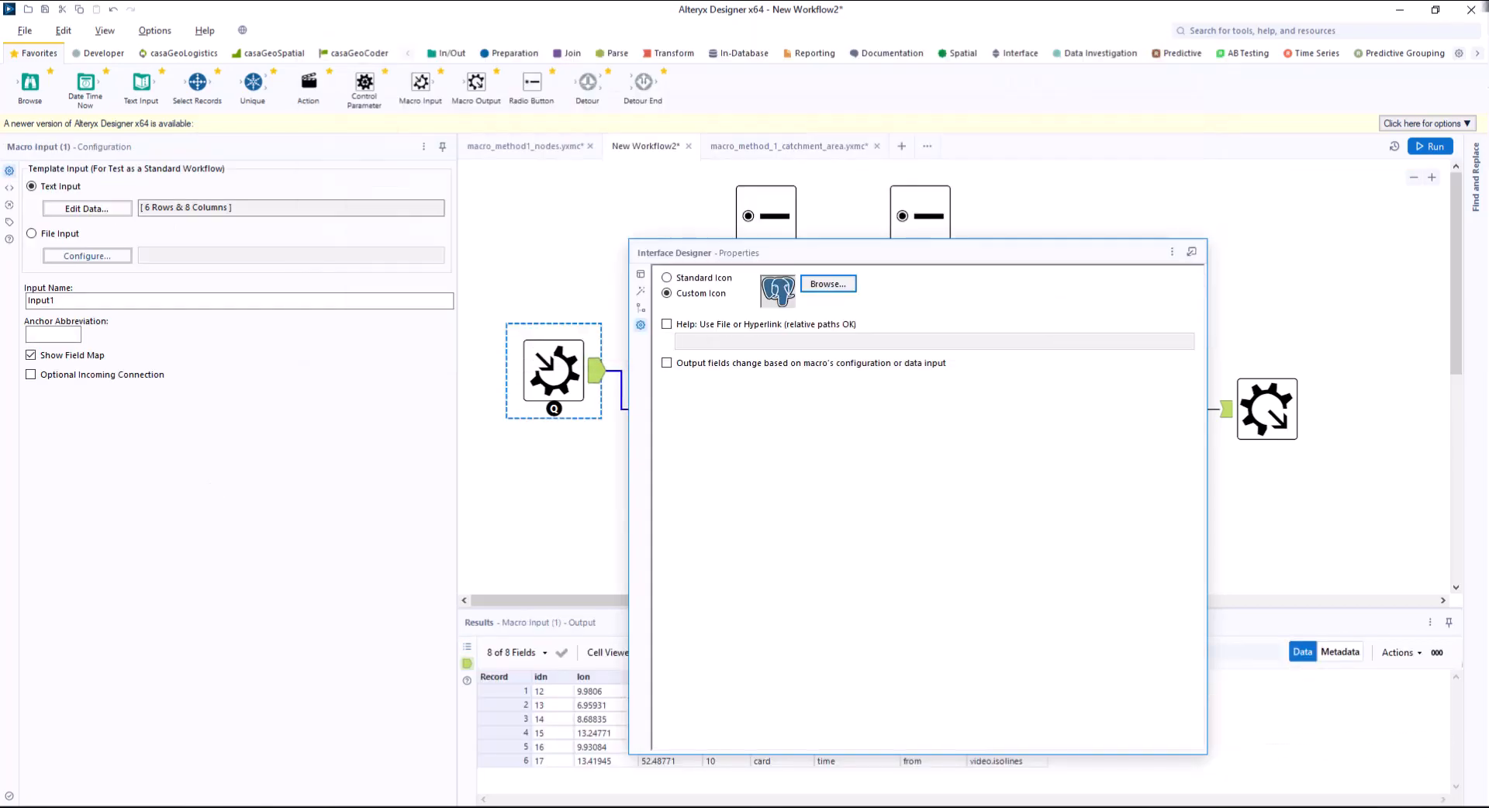
{"action": "left_click", "coordinate": [104, 31]}
{"action": "left_click", "coordinate": [141, 127]}
Save the combined macro as macro_method1.yxmc in the Alteryx pgRouting folder.
{"action": "left_click", "coordinate": [25, 31]}
{"action": "mouse_move", "coordinate": [46, 152]}
{"action": "left_click", "coordinate": [203, 155]}
{"action": "left_click", "coordinate": [657, 173]}
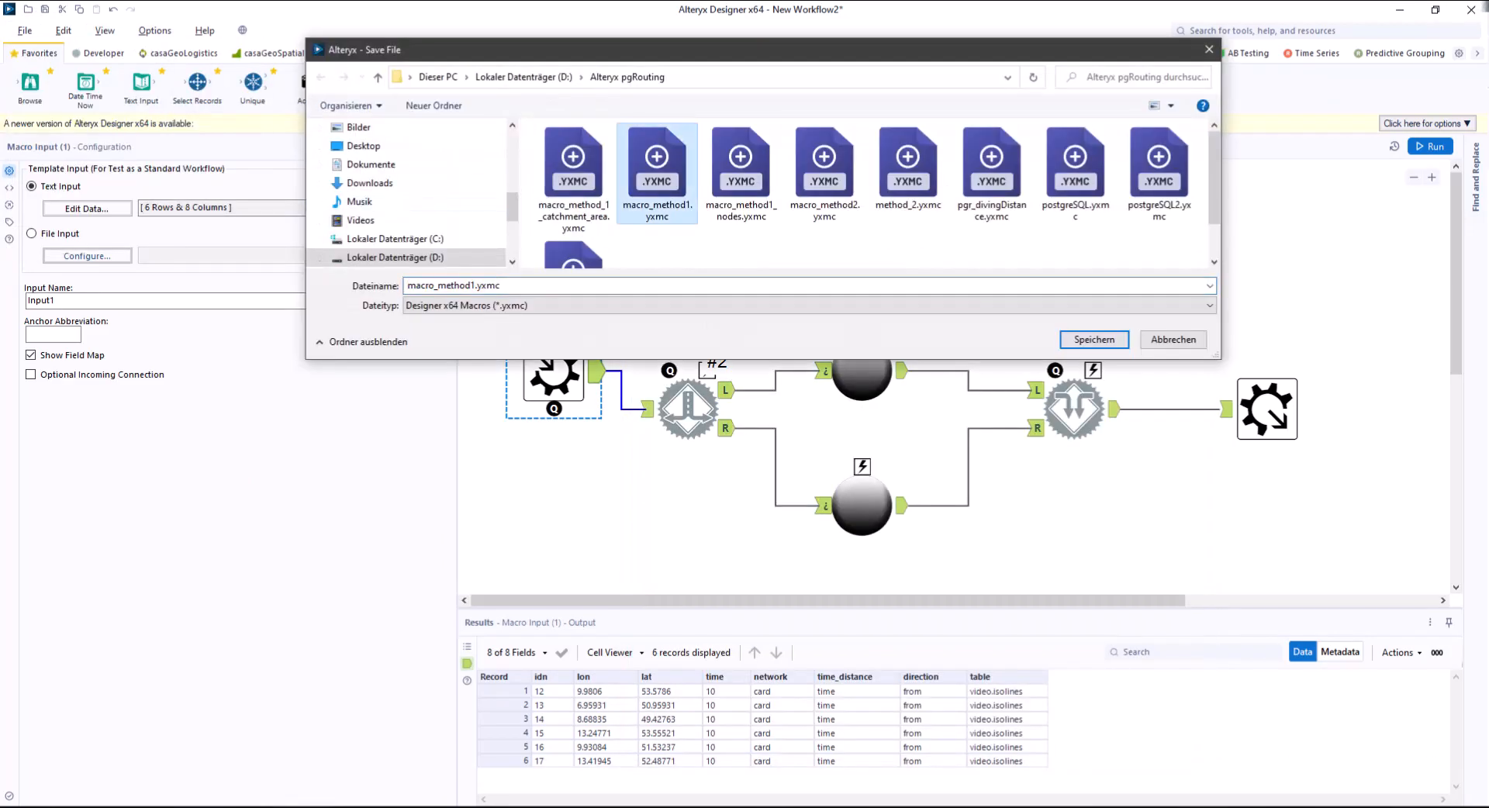
{"action": "key", "text": "Return"}
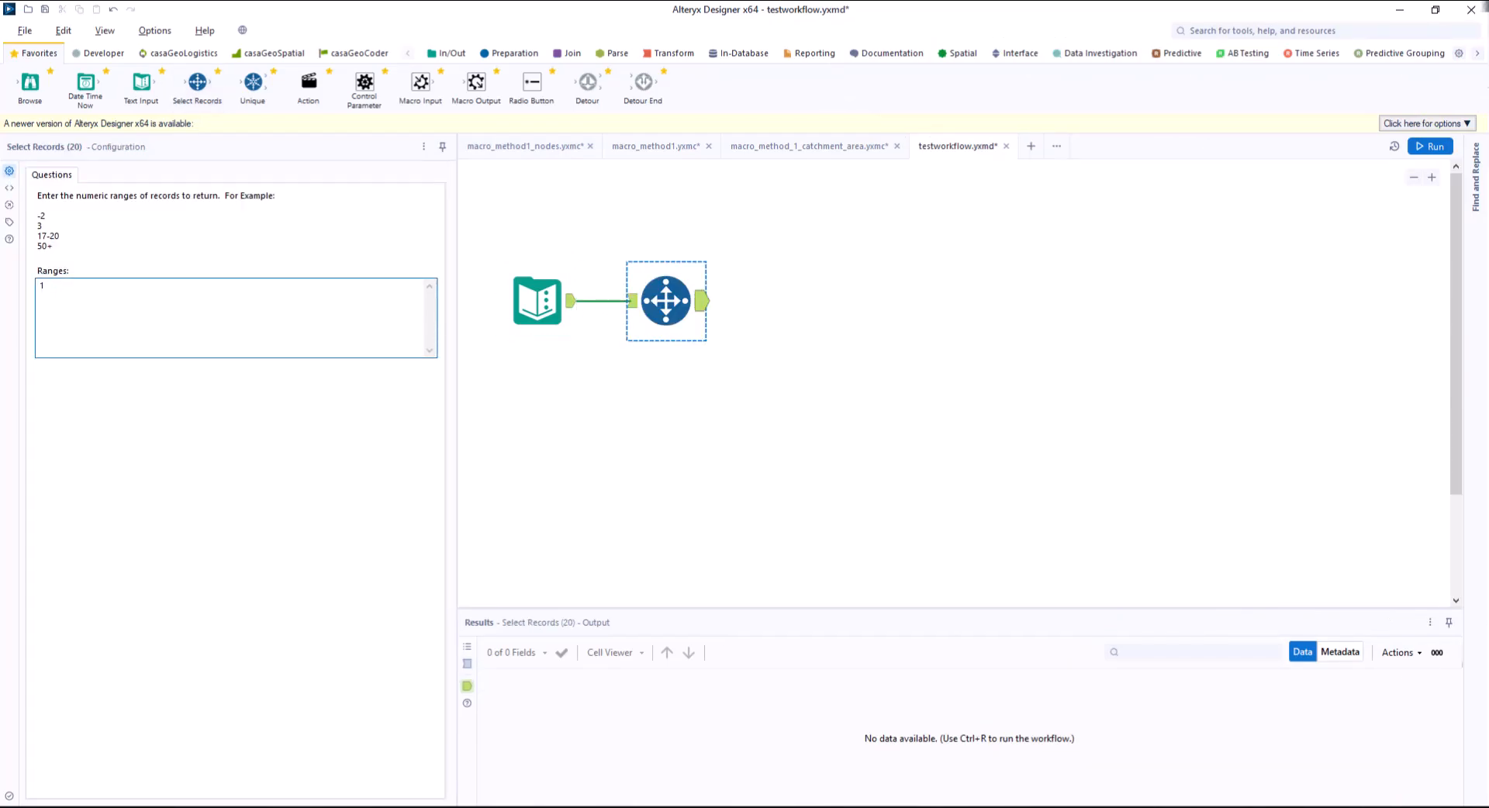
Insert the macro_method1 macro after Select Records in testworkflow and attach a Browse tool to its output, aligned in one row.
{"action": "right_click", "coordinate": [795, 300]}
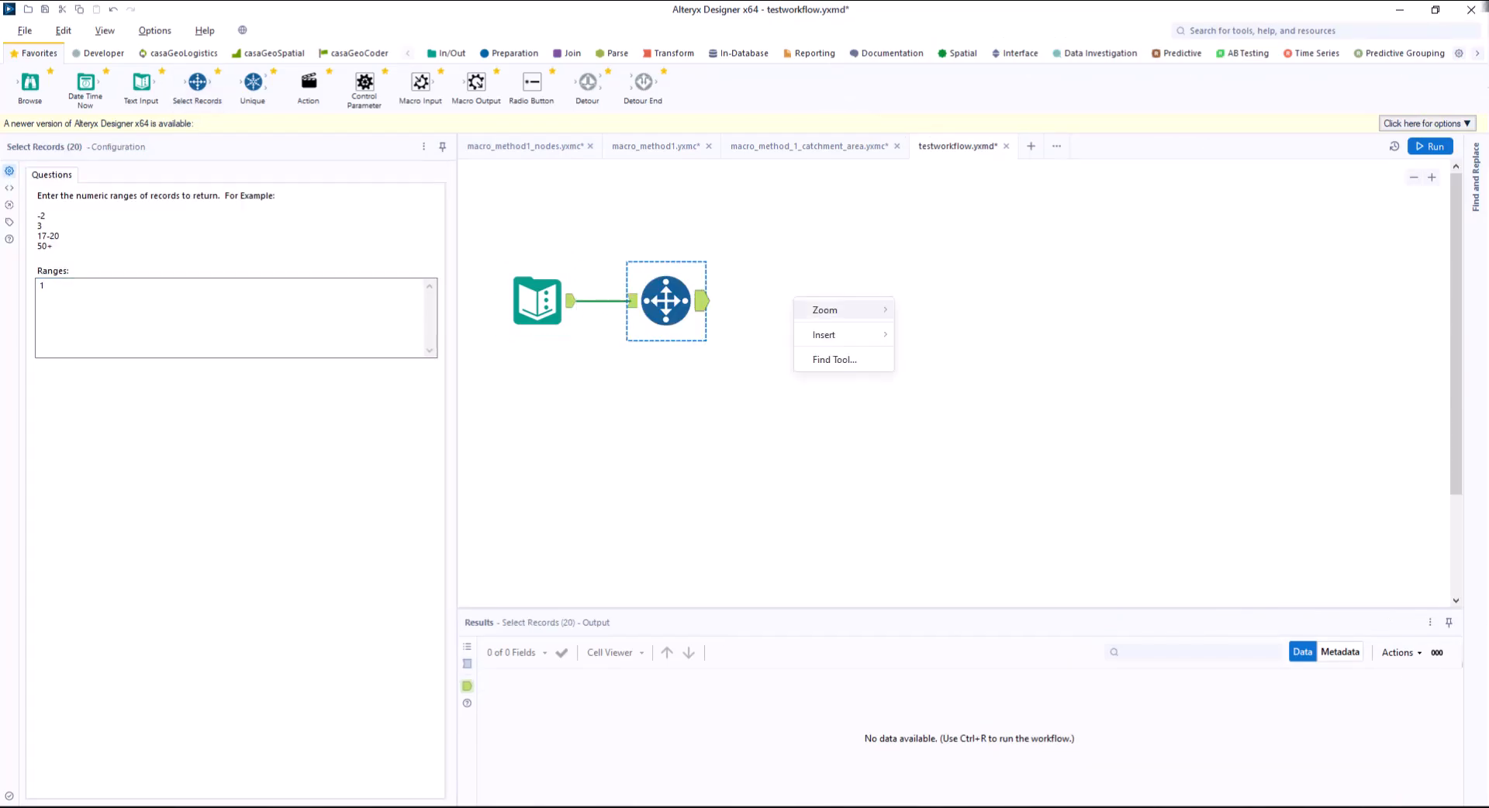
{"action": "mouse_move", "coordinate": [824, 334]}
{"action": "mouse_move", "coordinate": [927, 784]}
{"action": "left_click", "coordinate": [1086, 773]}
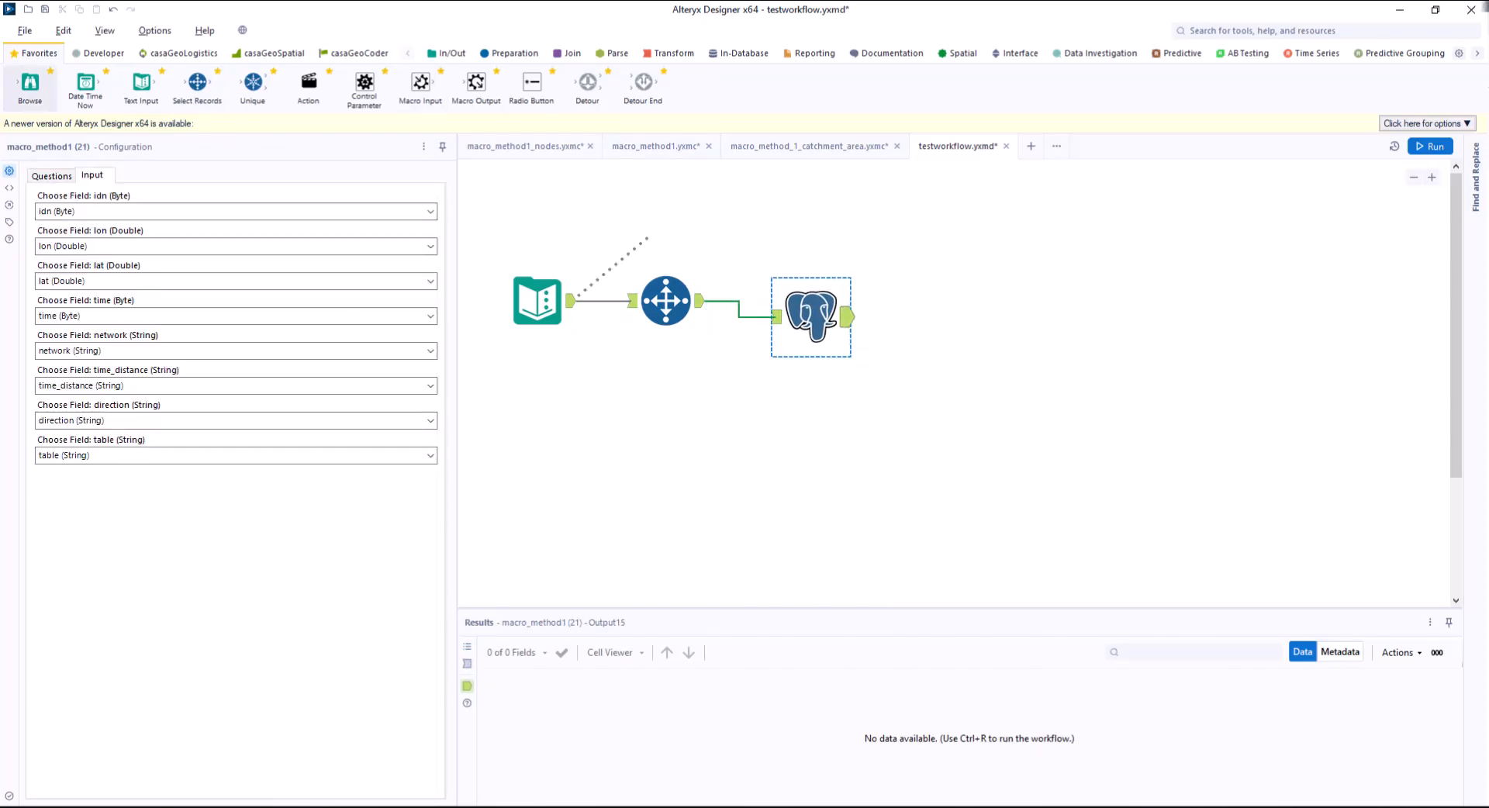
{"action": "left_click_drag", "start_coordinate": [29, 87], "coordinate": [971, 301]}
{"action": "left_click_drag", "start_coordinate": [811, 317], "coordinate": [811, 301]}
Run the test workflow with the catchment area option and inspect the result in the Browse tool.
{"action": "left_click", "coordinate": [1430, 146]}
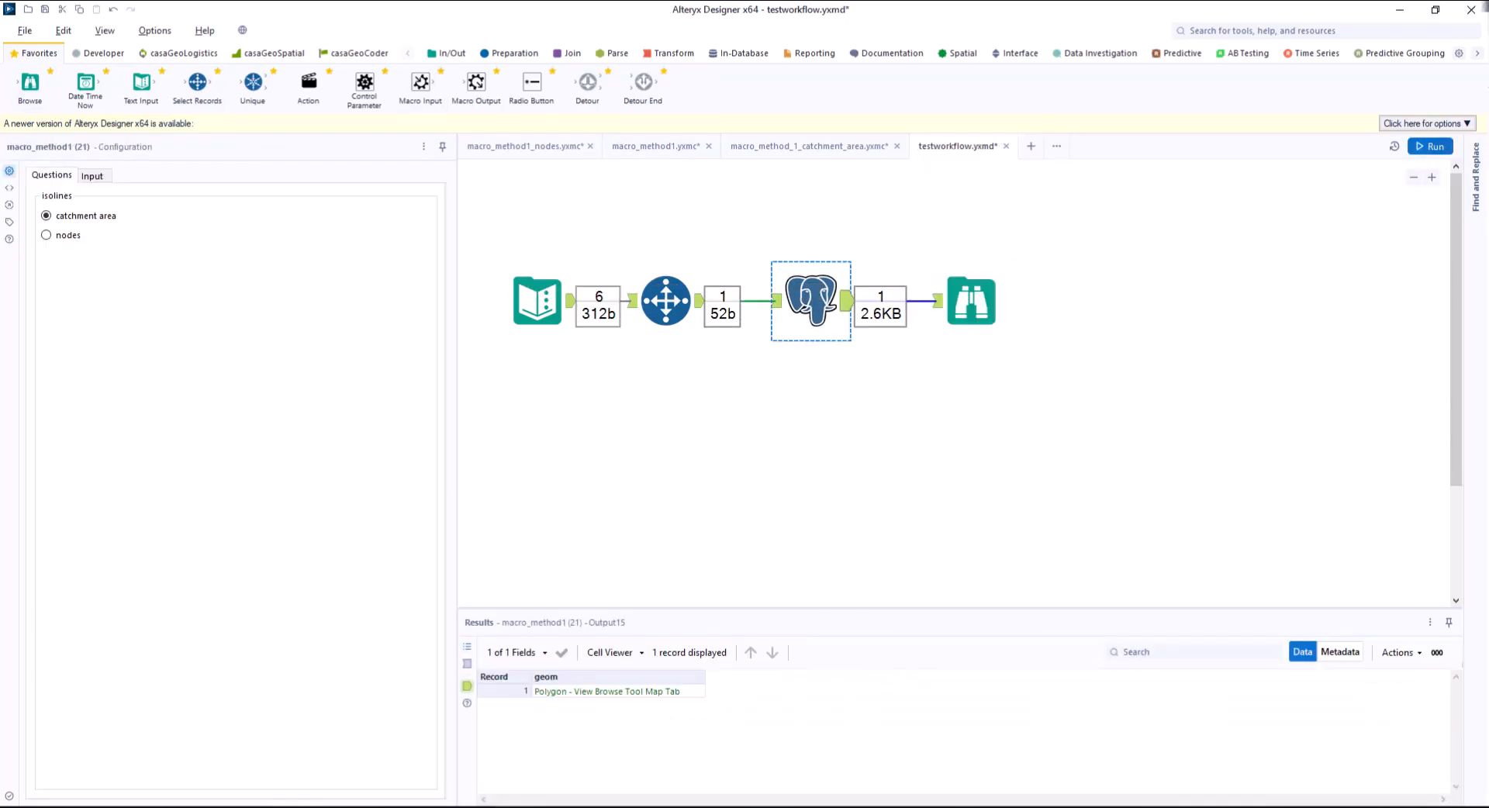
{"action": "left_click", "coordinate": [971, 301]}
{"action": "left_click", "coordinate": [811, 301]}
{"action": "left_click", "coordinate": [538, 301]}
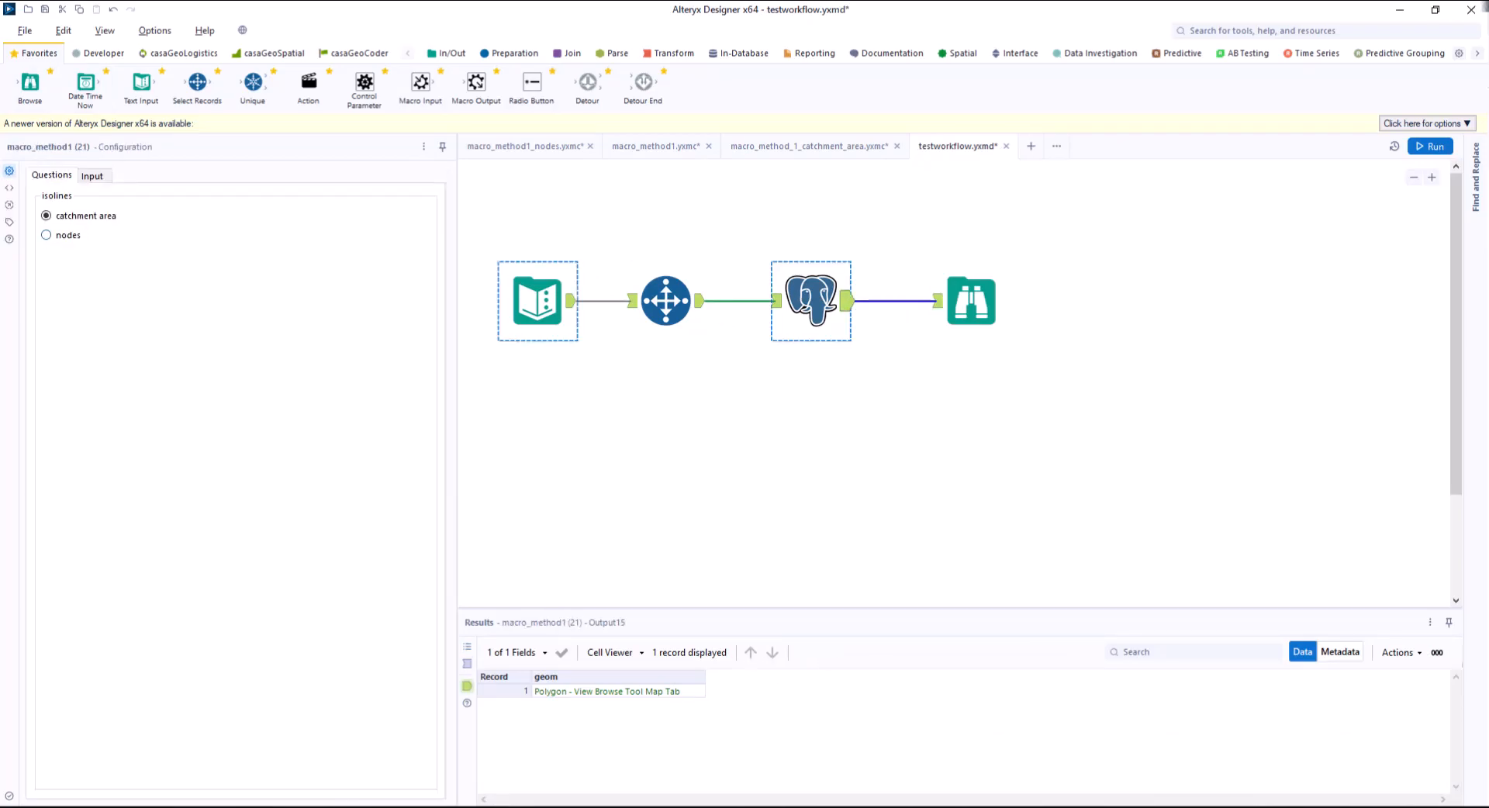
Switch the macro's isolines option to nodes and rerun the workflow to view the Browse output.
{"action": "left_click", "coordinate": [46, 235]}
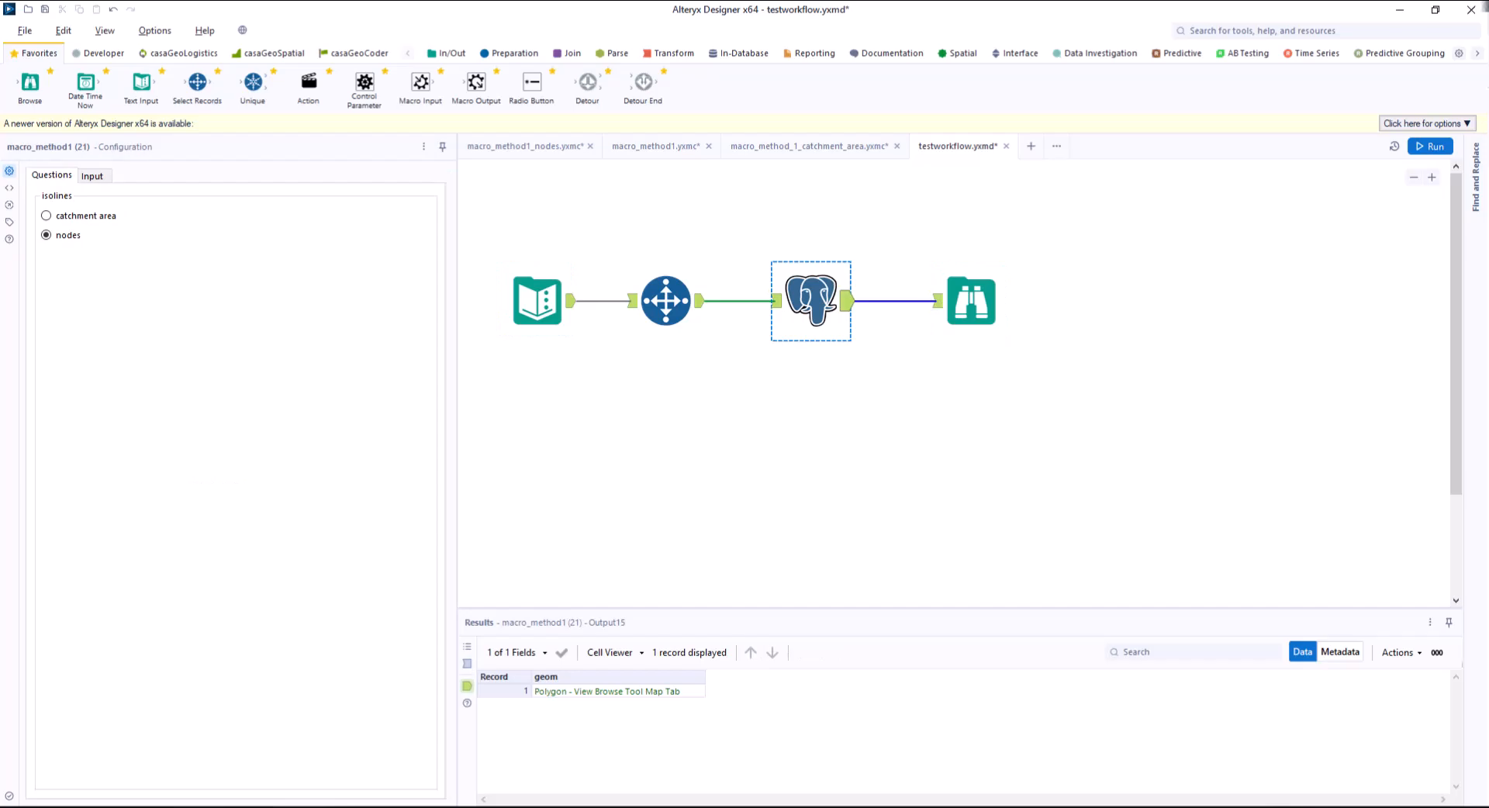
{"action": "key", "text": "ctrl+r"}
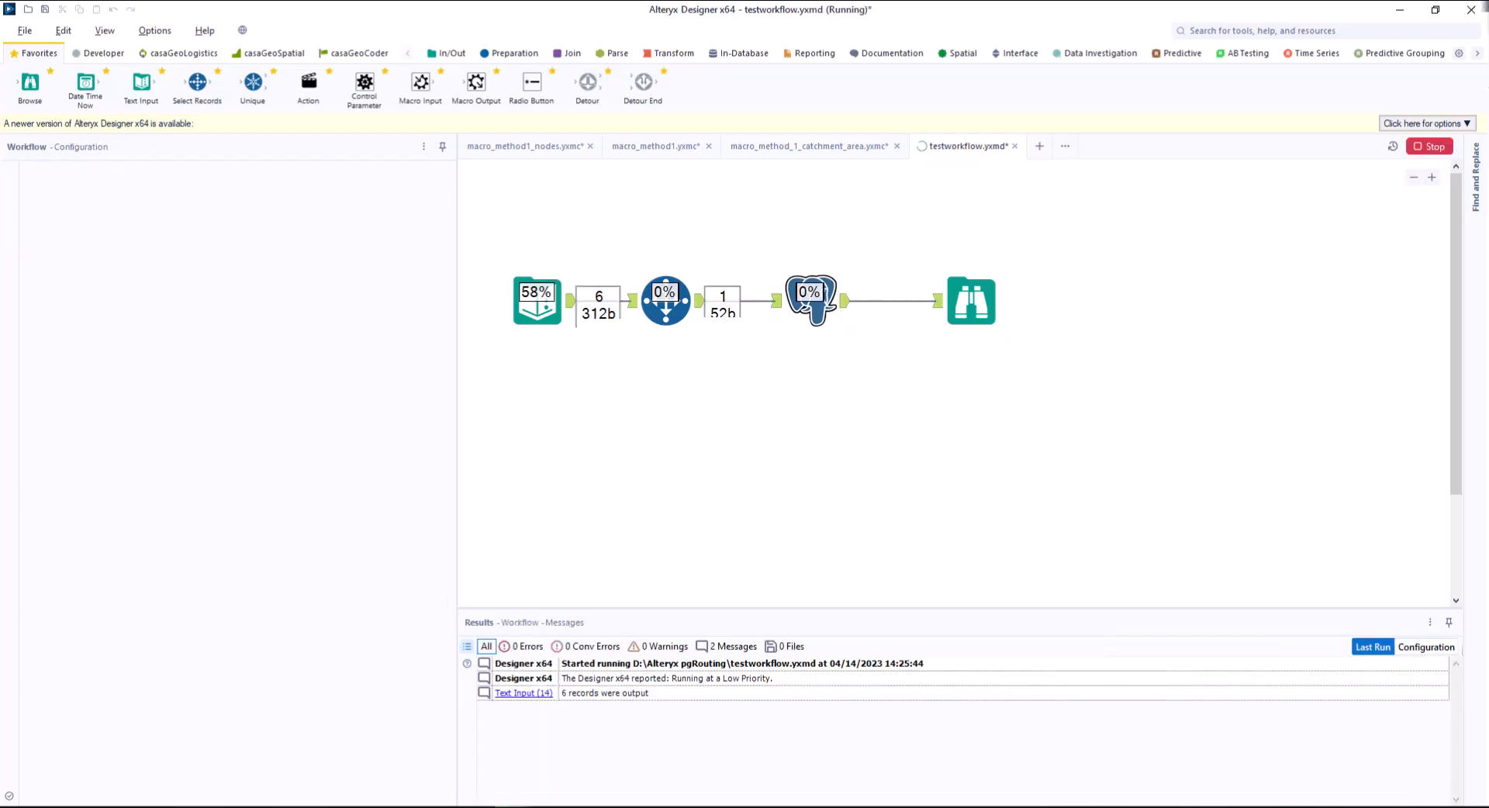
{"action": "left_click", "coordinate": [970, 301]}
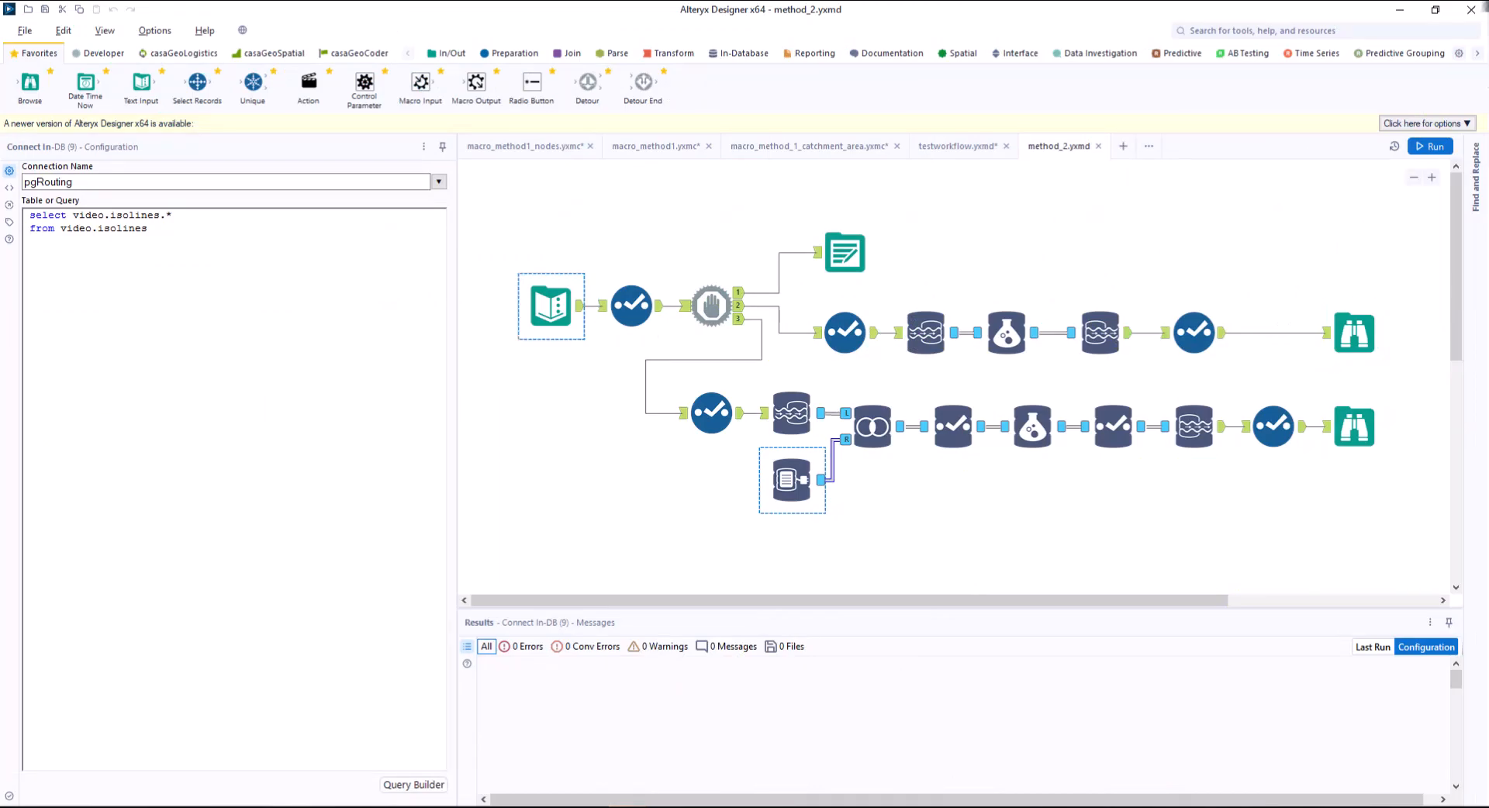
Convert the Text Input tool in the method_2 workflow to a Macro Input.
{"action": "left_click", "coordinate": [543, 308]}
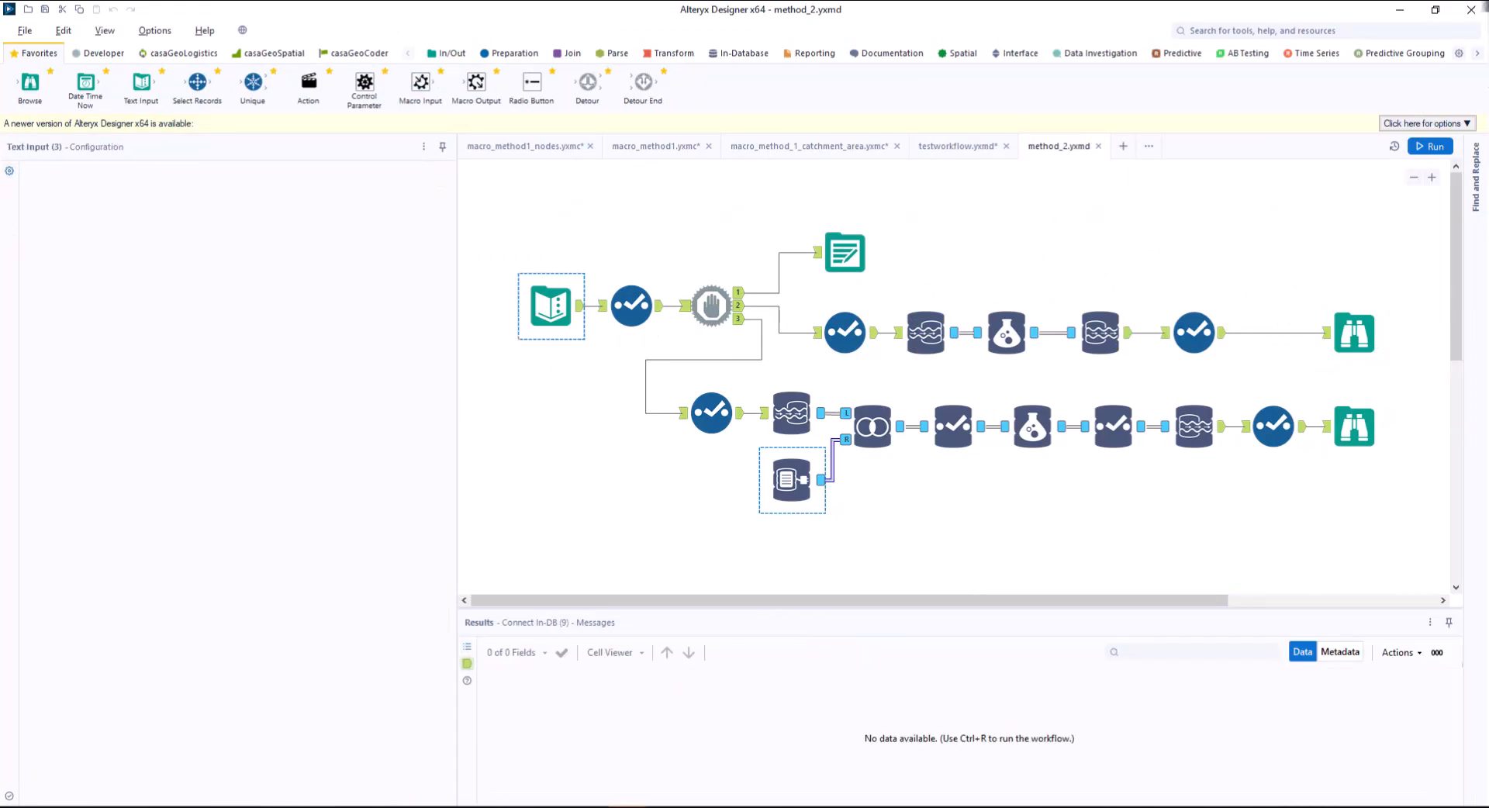
{"action": "right_click", "coordinate": [540, 311]}
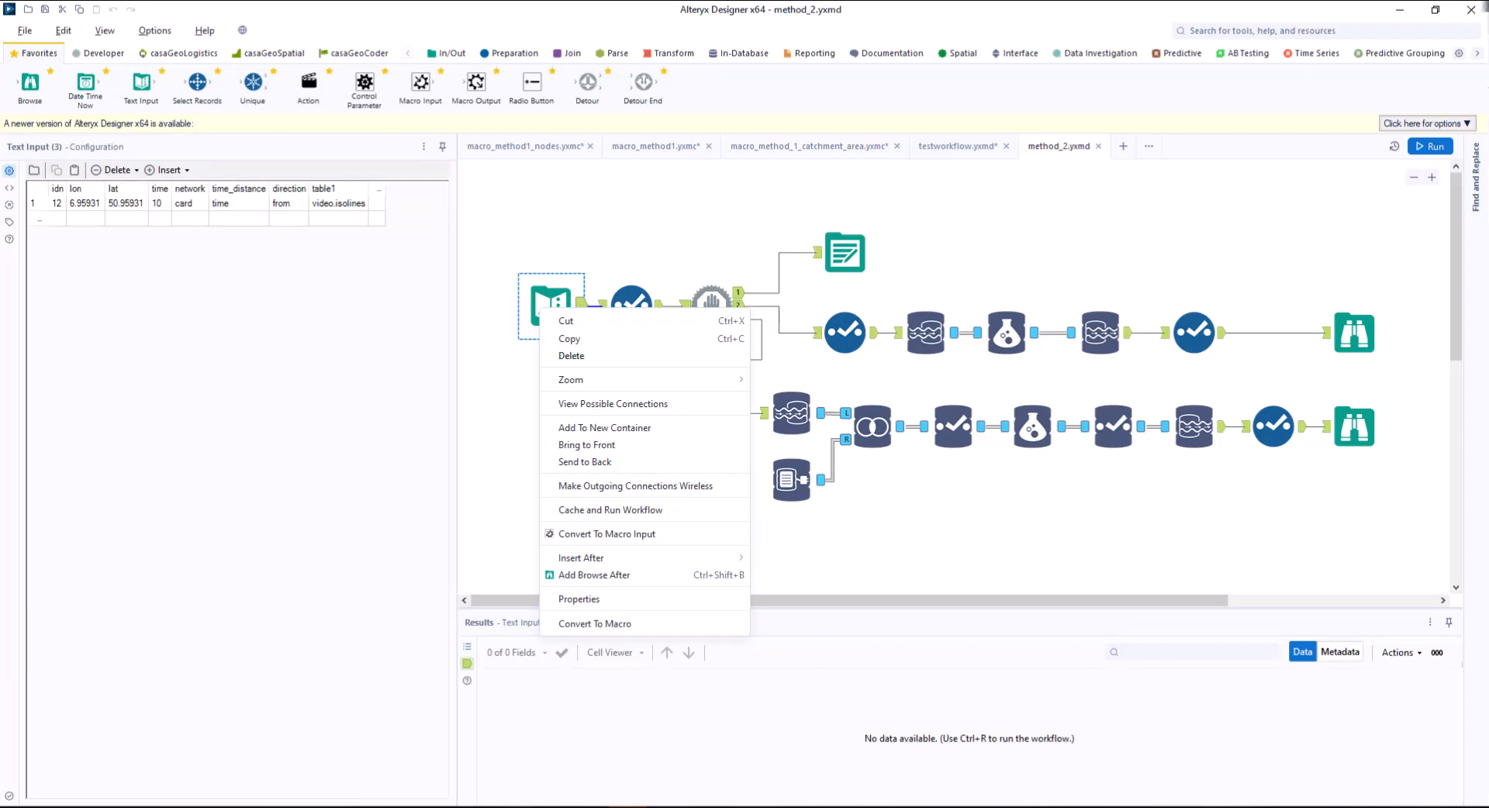
{"action": "left_click", "coordinate": [607, 534]}
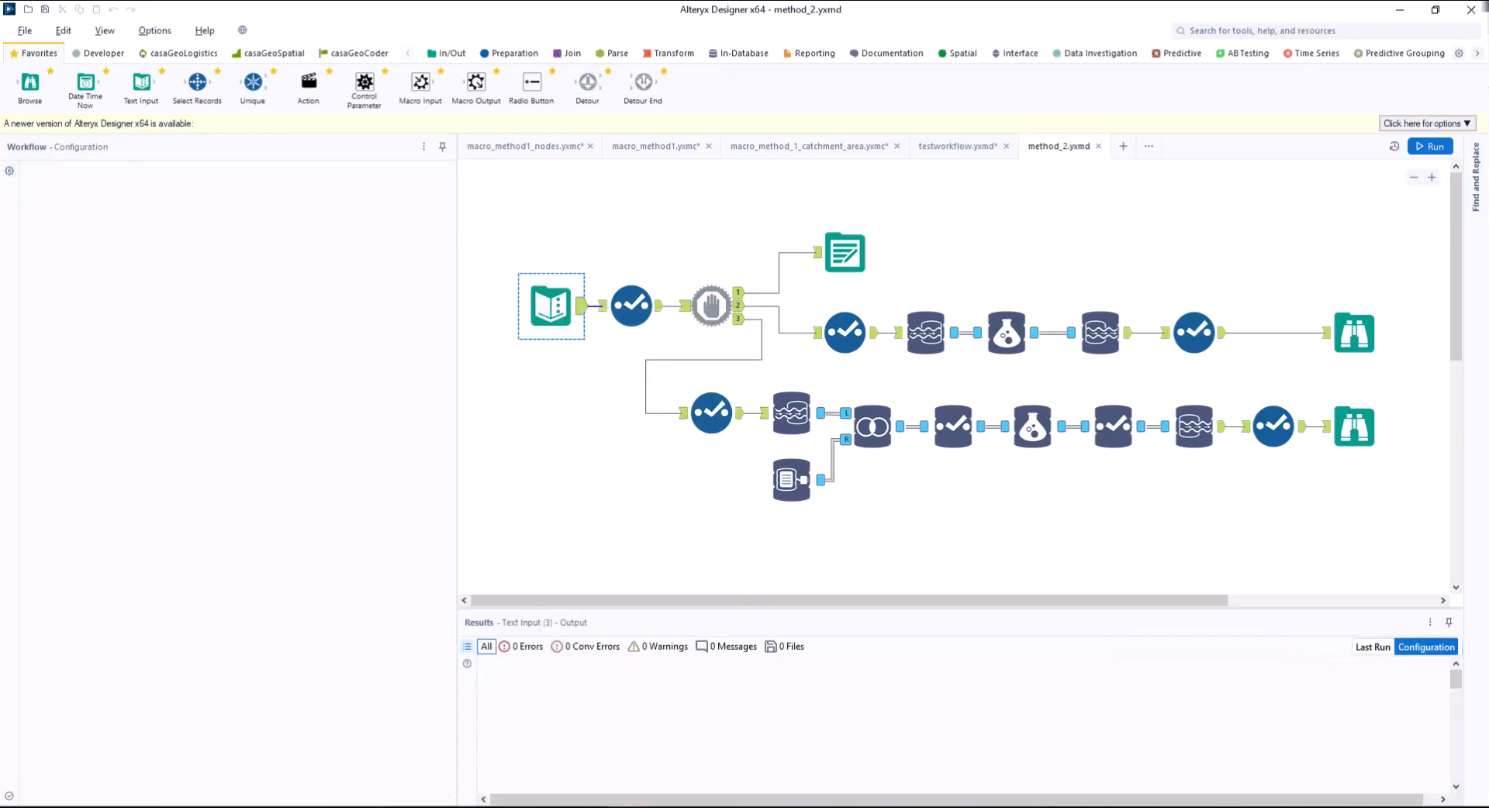
Convert the upper branch's Browse tool to a Macro Output named catchment area with the anchor abbreviation C.
{"action": "right_click", "coordinate": [1353, 333]}
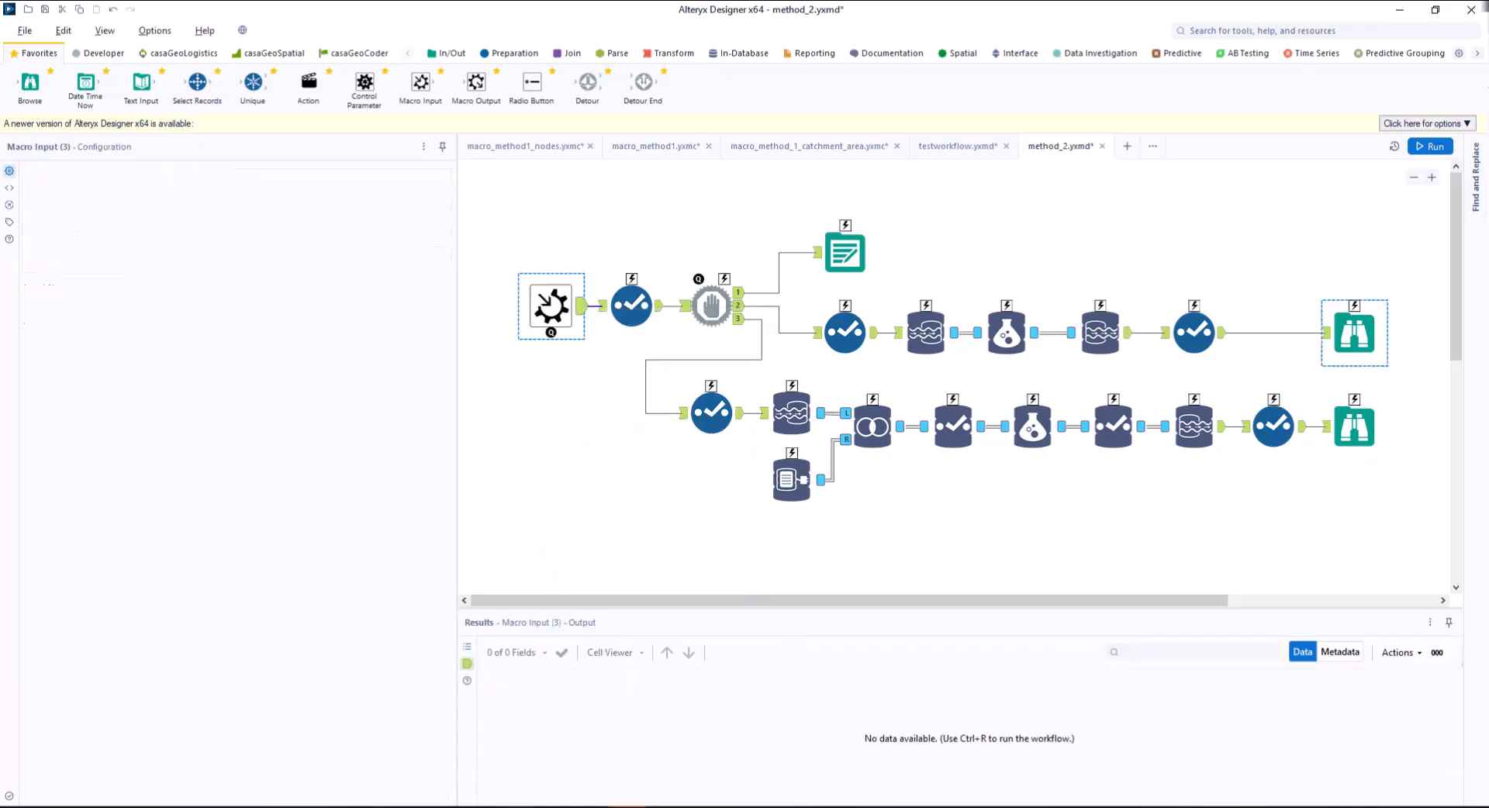
{"action": "left_click", "coordinate": [1334, 675]}
{"action": "double_click", "coordinate": [45, 187]}
{"action": "type", "text": "catchment area"}
{"action": "key", "text": "Tab"}
{"action": "type", "text": "C"}
Convert the lower branch's Browse tool to a Macro Output named nodes with the anchor abbreviation N.
{"action": "right_click", "coordinate": [1354, 421]}
{"action": "left_click", "coordinate": [1346, 661]}
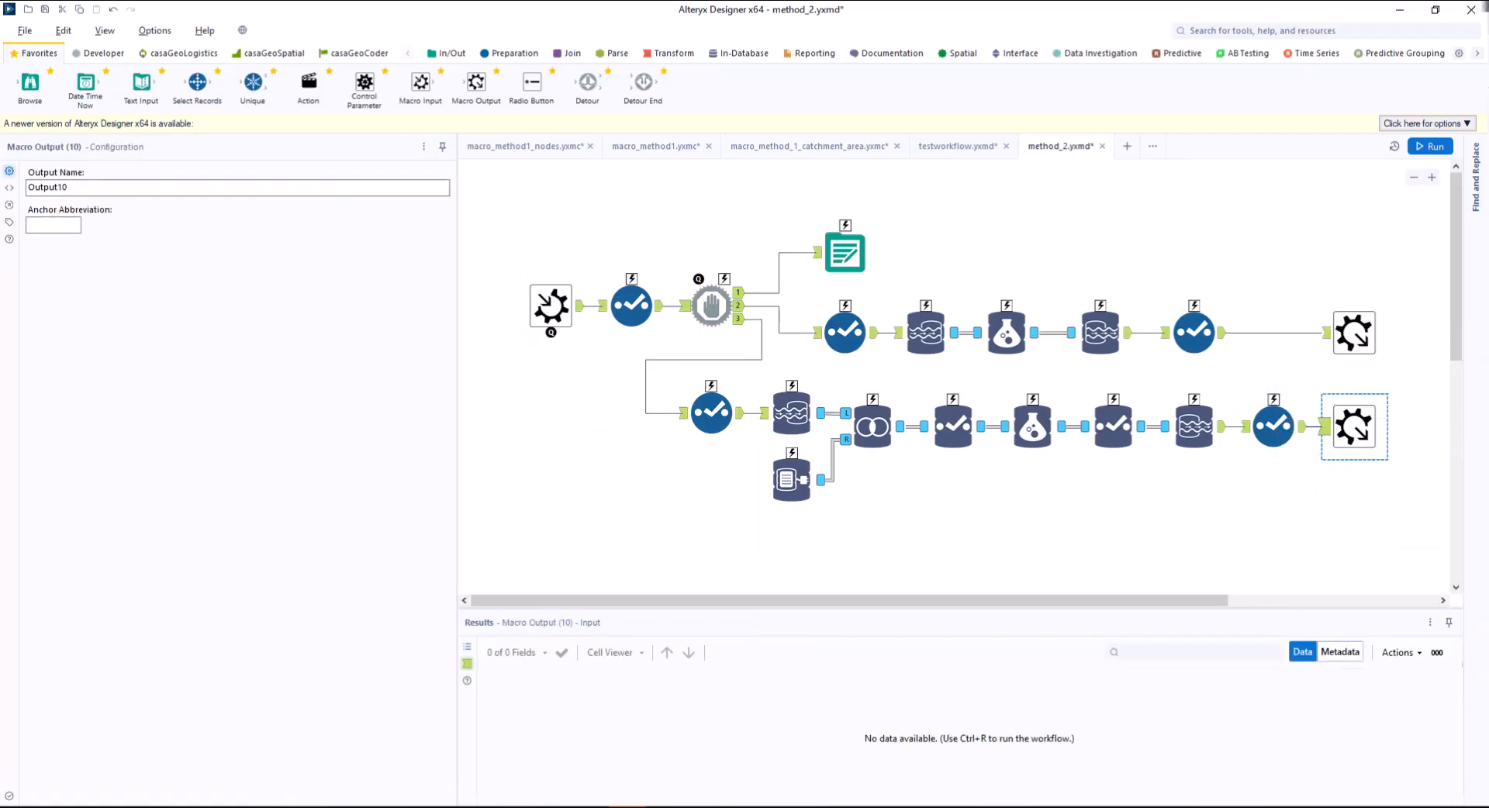
{"action": "type", "text": "N"}
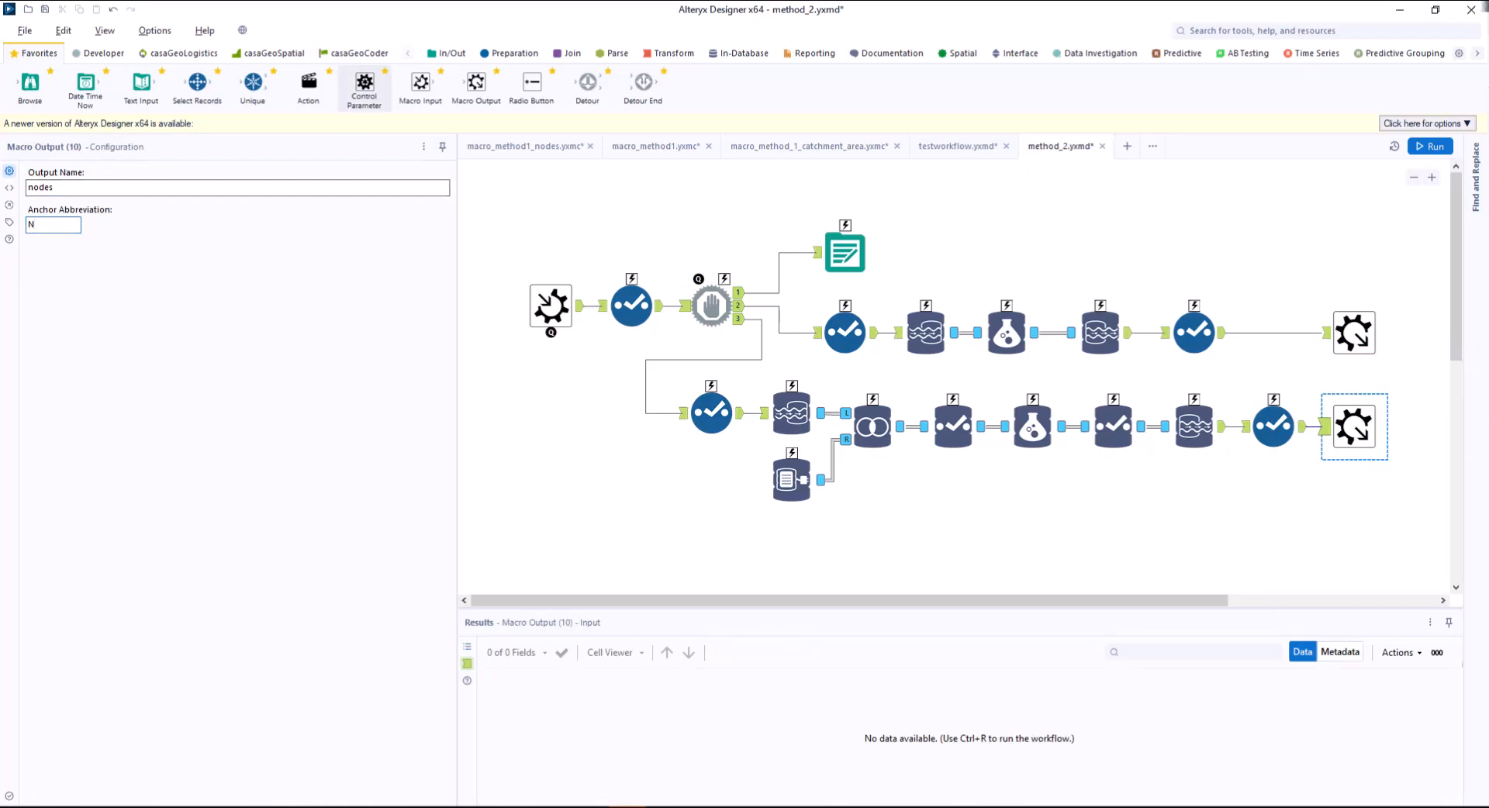
Add a Control Parameter labelled table above the Macro Input.
{"action": "left_click_drag", "start_coordinate": [365, 84], "coordinate": [538, 200]}
{"action": "left_click_drag", "start_coordinate": [129, 188], "coordinate": [29, 188]}
{"action": "type", "text": "table"}
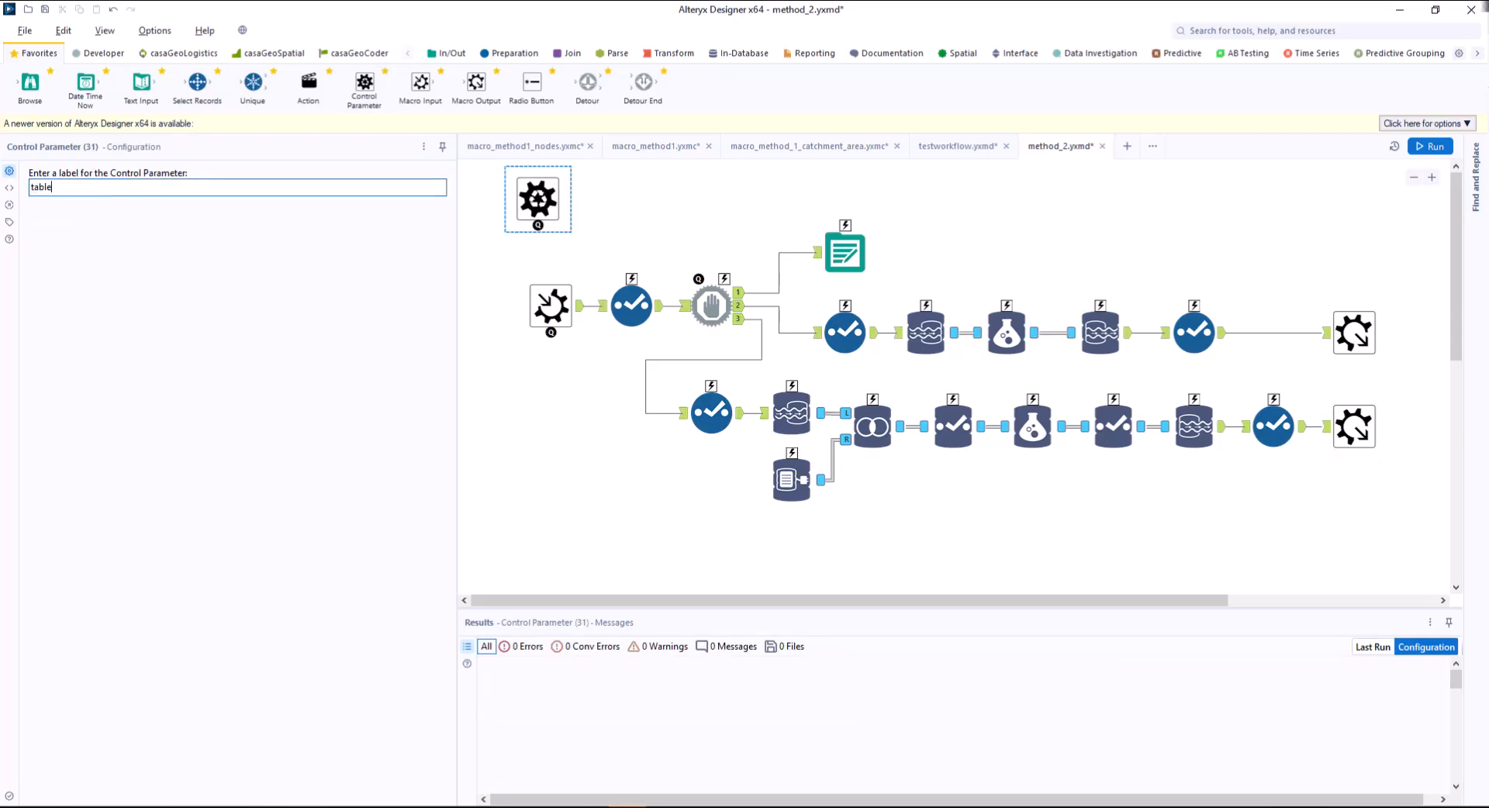
Connect the Control Parameter to the Output Data tool and set the action to replace the string video.isolines in its PostSQL value.
{"action": "left_click_drag", "start_coordinate": [538, 225], "coordinate": [845, 222]}
{"action": "mouse_move", "coordinate": [691, 221]}
{"action": "left_mouse_down"}
{"action": "mouse_move", "coordinate": [698, 206]}
{"action": "mouse_move", "coordinate": [698, 221]}
{"action": "left_mouse_up"}
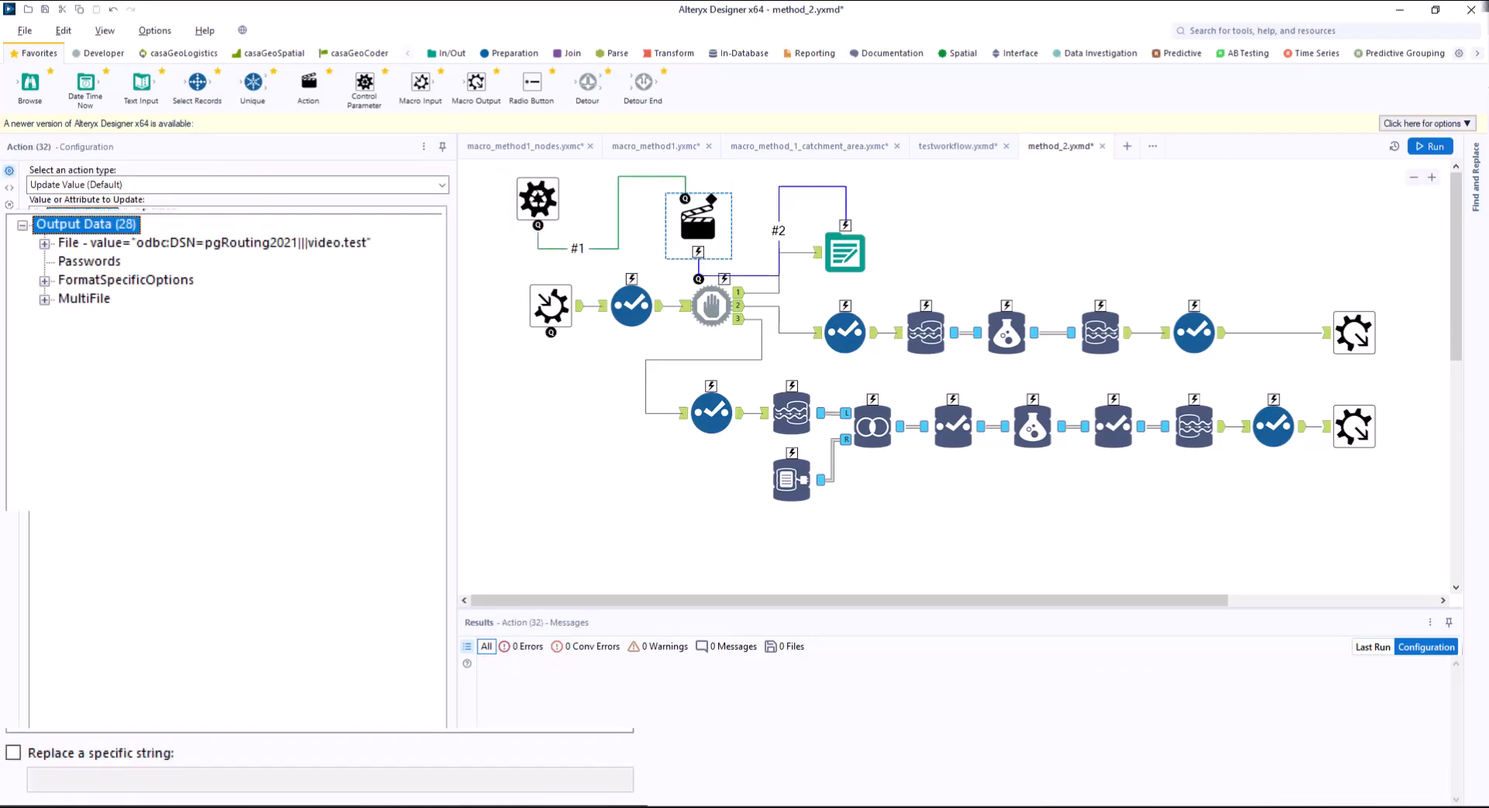
{"action": "left_click", "coordinate": [45, 281]}
{"action": "left_click", "coordinate": [240, 391]}
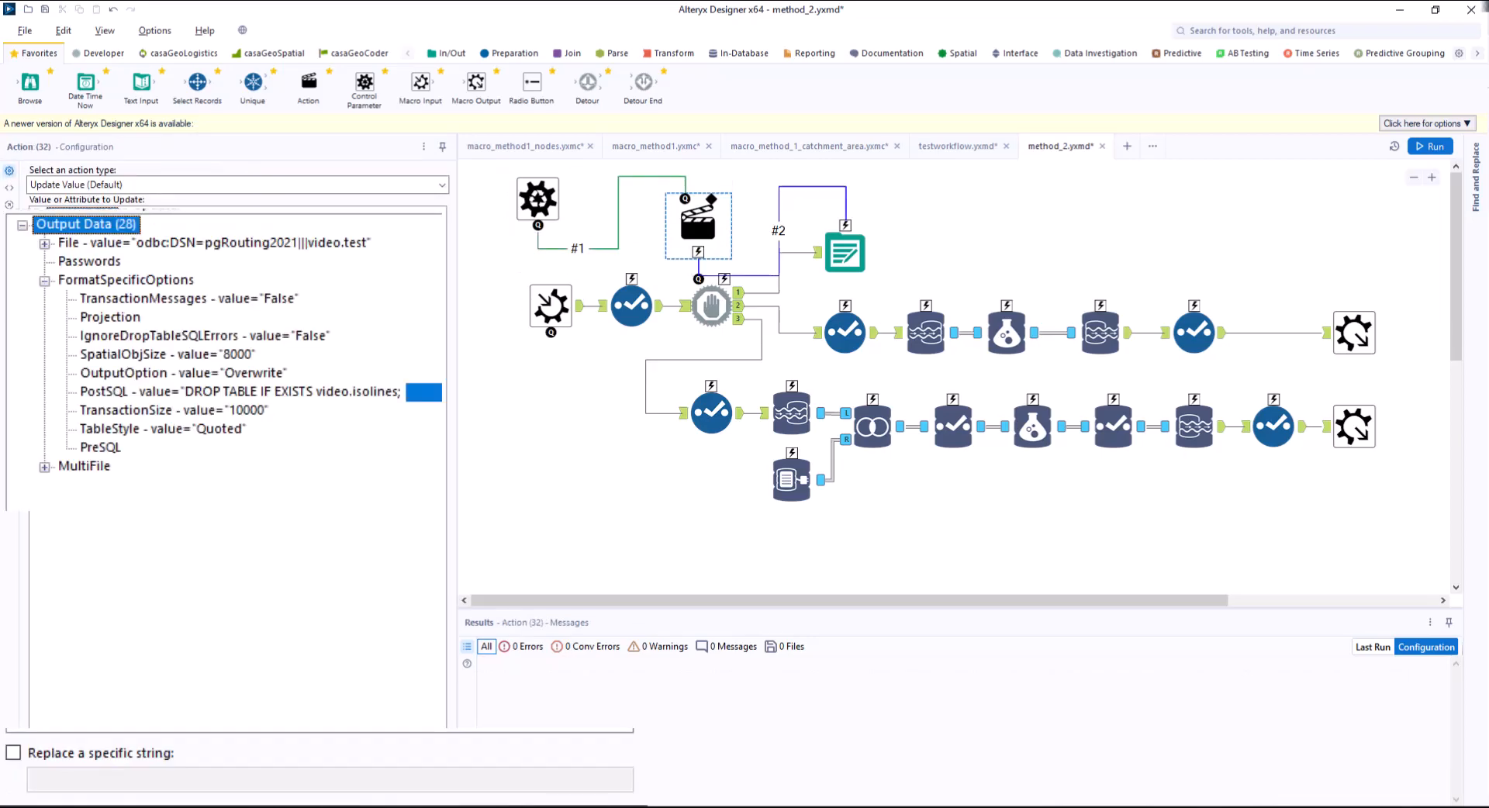
{"action": "left_click", "coordinate": [13, 753]}
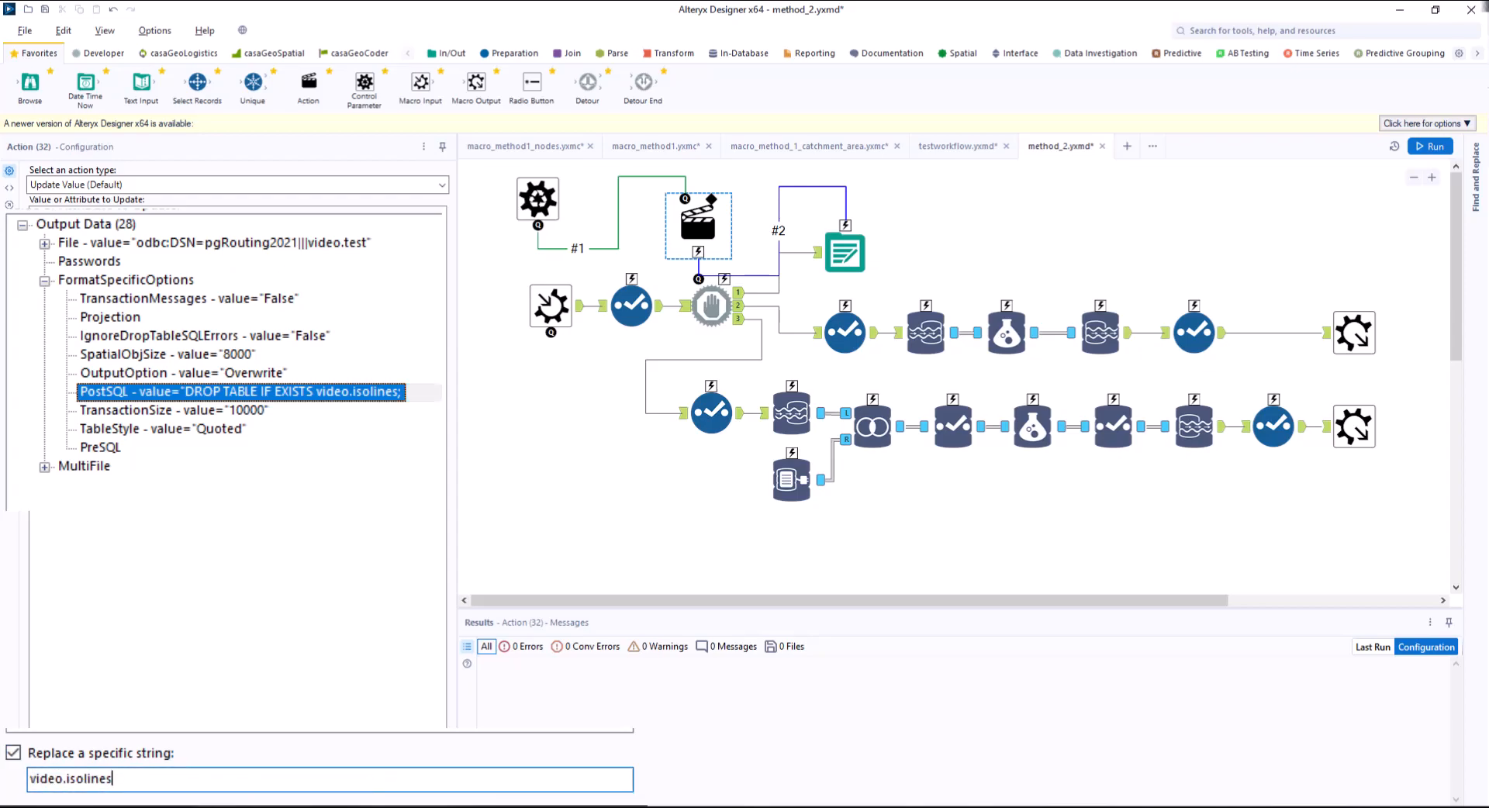
Connect the Control Parameter to the Connect In-DB tool and set the action to replace the string video.isolines in its query.
{"action": "left_click_drag", "start_coordinate": [538, 225], "coordinate": [792, 450]}
{"action": "left_click_drag", "start_coordinate": [665, 333], "coordinate": [537, 435]}
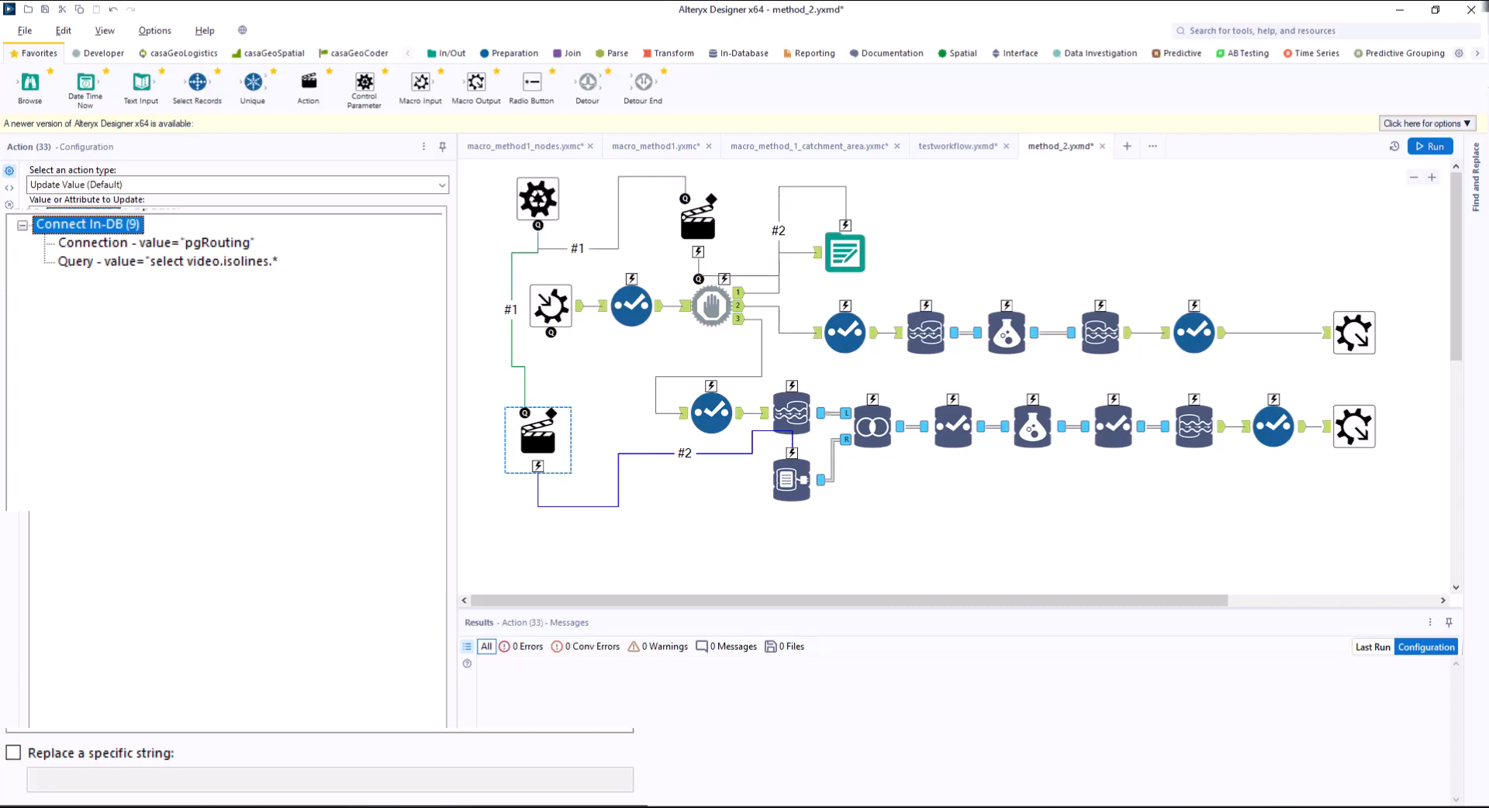
{"action": "left_click", "coordinate": [167, 262]}
{"action": "left_click", "coordinate": [14, 753]}
{"action": "left_click_drag", "start_coordinate": [276, 779], "coordinate": [137, 779]}
{"action": "left_click_drag", "start_coordinate": [137, 779], "coordinate": [28, 778]}
{"action": "type", "text": "video.isolines"}
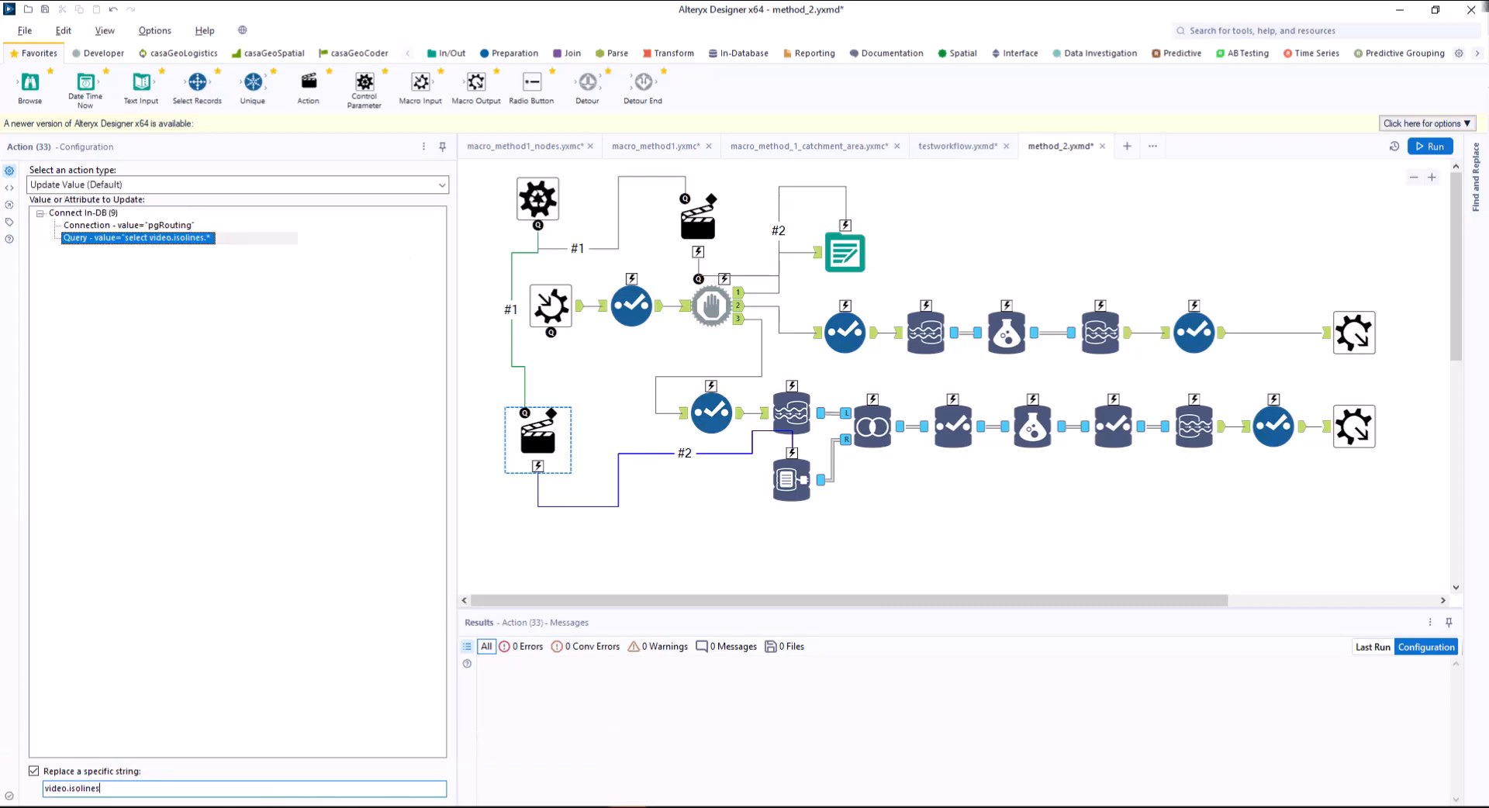
{"action": "left_click", "coordinate": [575, 552]}
Open the Interface Designer properties, assign a custom image as the method 2 macro's icon and close the designer.
{"action": "left_click", "coordinate": [105, 30]}
{"action": "left_click", "coordinate": [140, 126]}
{"action": "left_click", "coordinate": [640, 325]}
{"action": "left_click", "coordinate": [667, 293]}
{"action": "left_click", "coordinate": [829, 284]}
{"action": "left_click", "coordinate": [765, 167]}
{"action": "left_click", "coordinate": [1095, 339]}
{"action": "left_click", "coordinate": [105, 30]}
{"action": "left_click", "coordinate": [140, 126]}
Save the method 2 macro as macro_method2.yxmc in the Alteryx pgRouting folder, replacing the existing file.
{"action": "left_click", "coordinate": [25, 31]}
{"action": "mouse_move", "coordinate": [31, 153]}
{"action": "left_click", "coordinate": [203, 157]}
{"action": "left_click", "coordinate": [824, 175]}
{"action": "left_click", "coordinate": [1094, 339]}
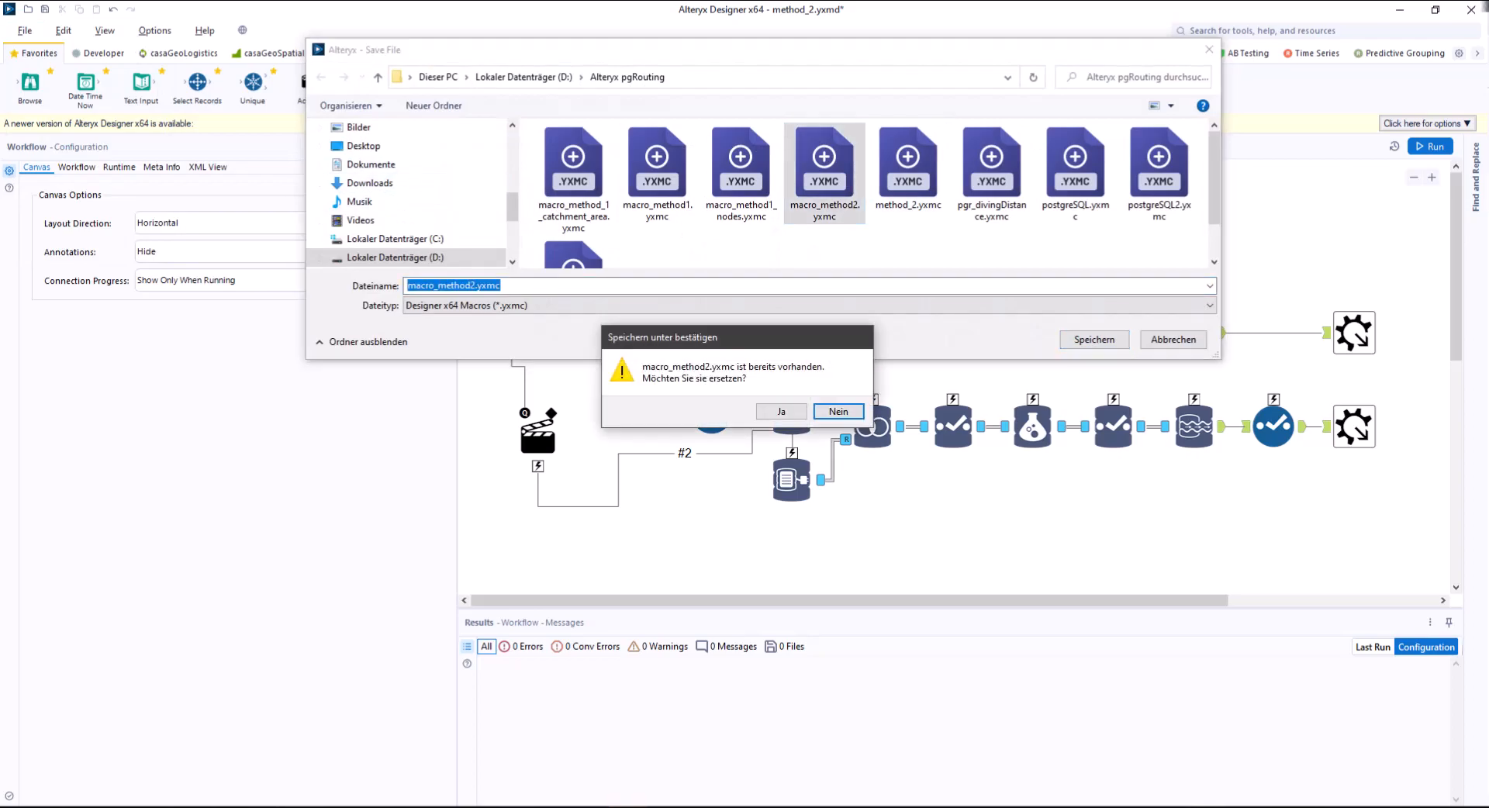
{"action": "left_click", "coordinate": [781, 412]}
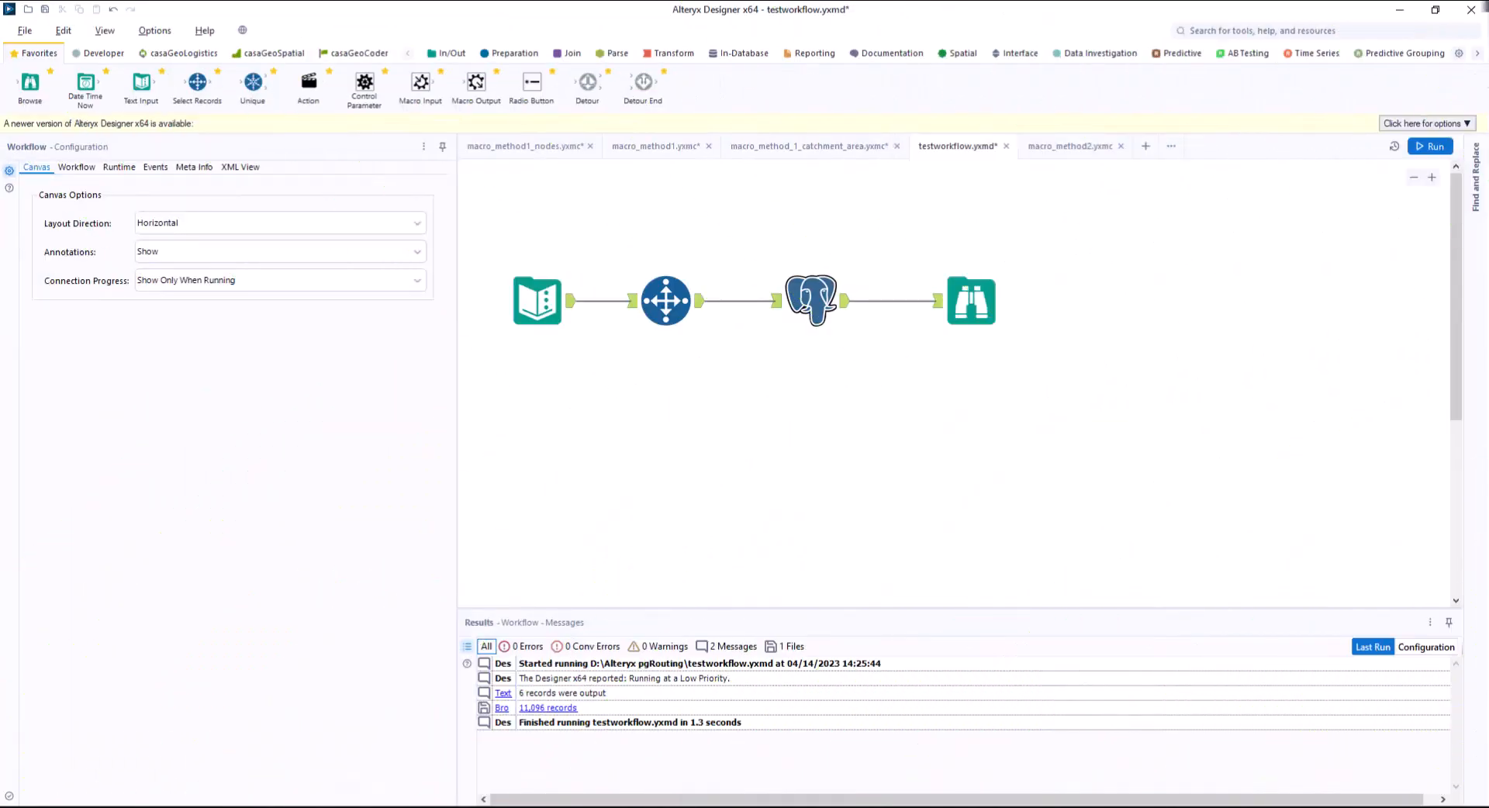
Insert the macro_method2 macro below the first macro in testworkflow and connect Select Records to its data input.
{"action": "right_click", "coordinate": [810, 529]}
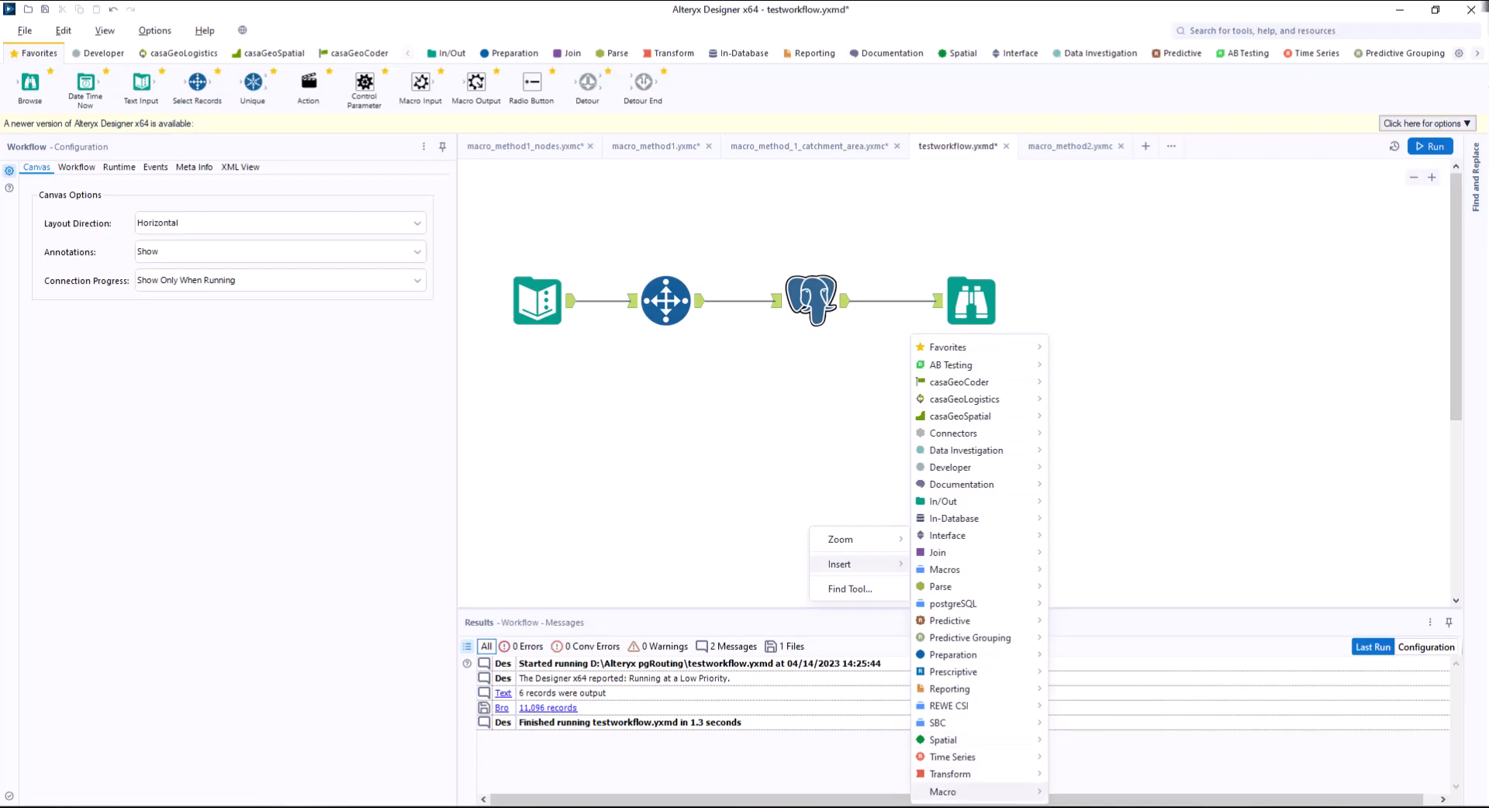
{"action": "mouse_move", "coordinate": [954, 791]}
{"action": "left_click", "coordinate": [1101, 791]}
{"action": "left_click_drag", "start_coordinate": [858, 532], "coordinate": [827, 494]}
{"action": "left_click_drag", "start_coordinate": [699, 300], "coordinate": [791, 508]}
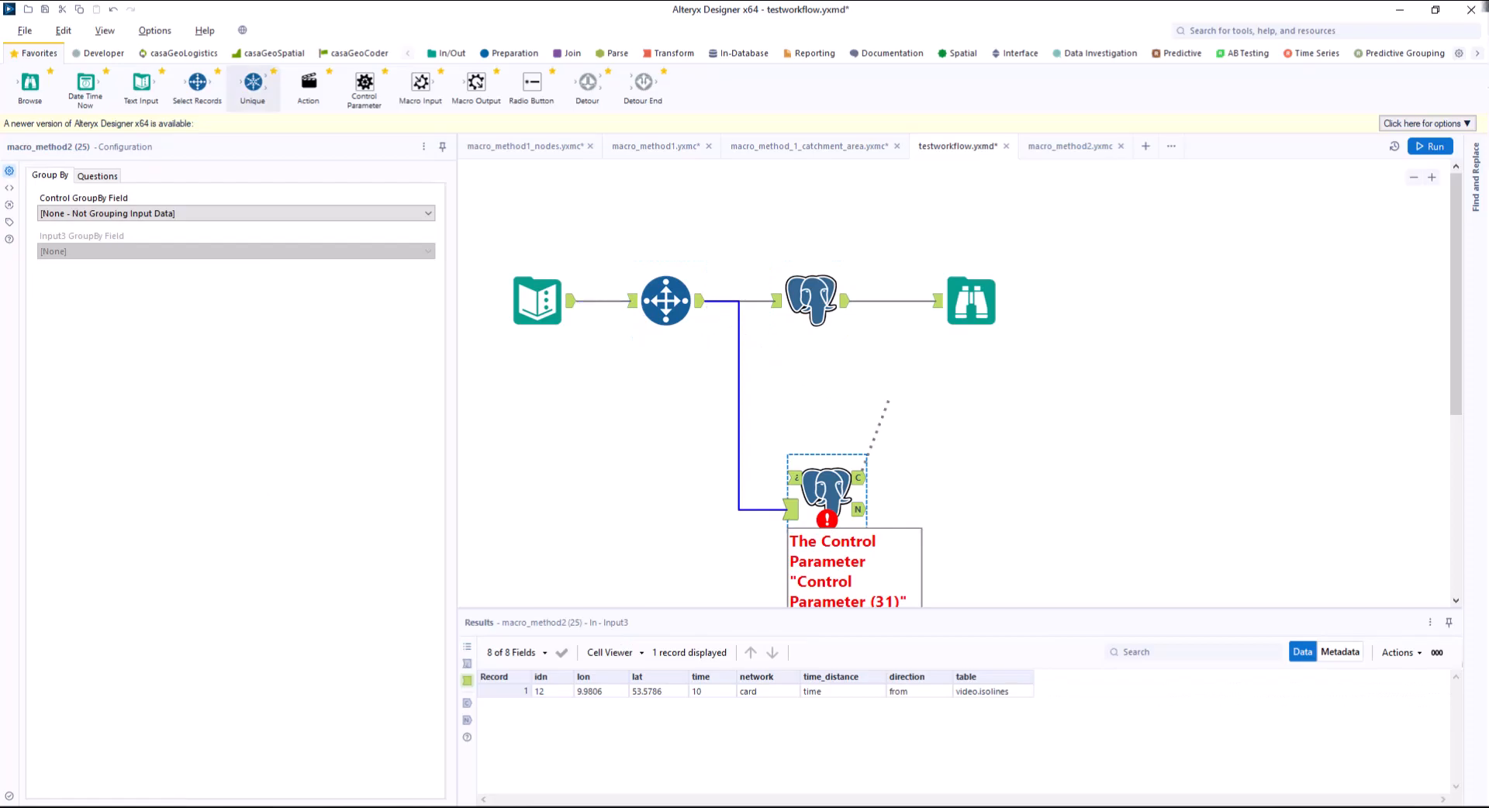
Place a Unique tool between Select Records and macro_method2's control input, finding unique values from the table column.
{"action": "left_click_drag", "start_coordinate": [838, 380], "coordinate": [795, 477]}
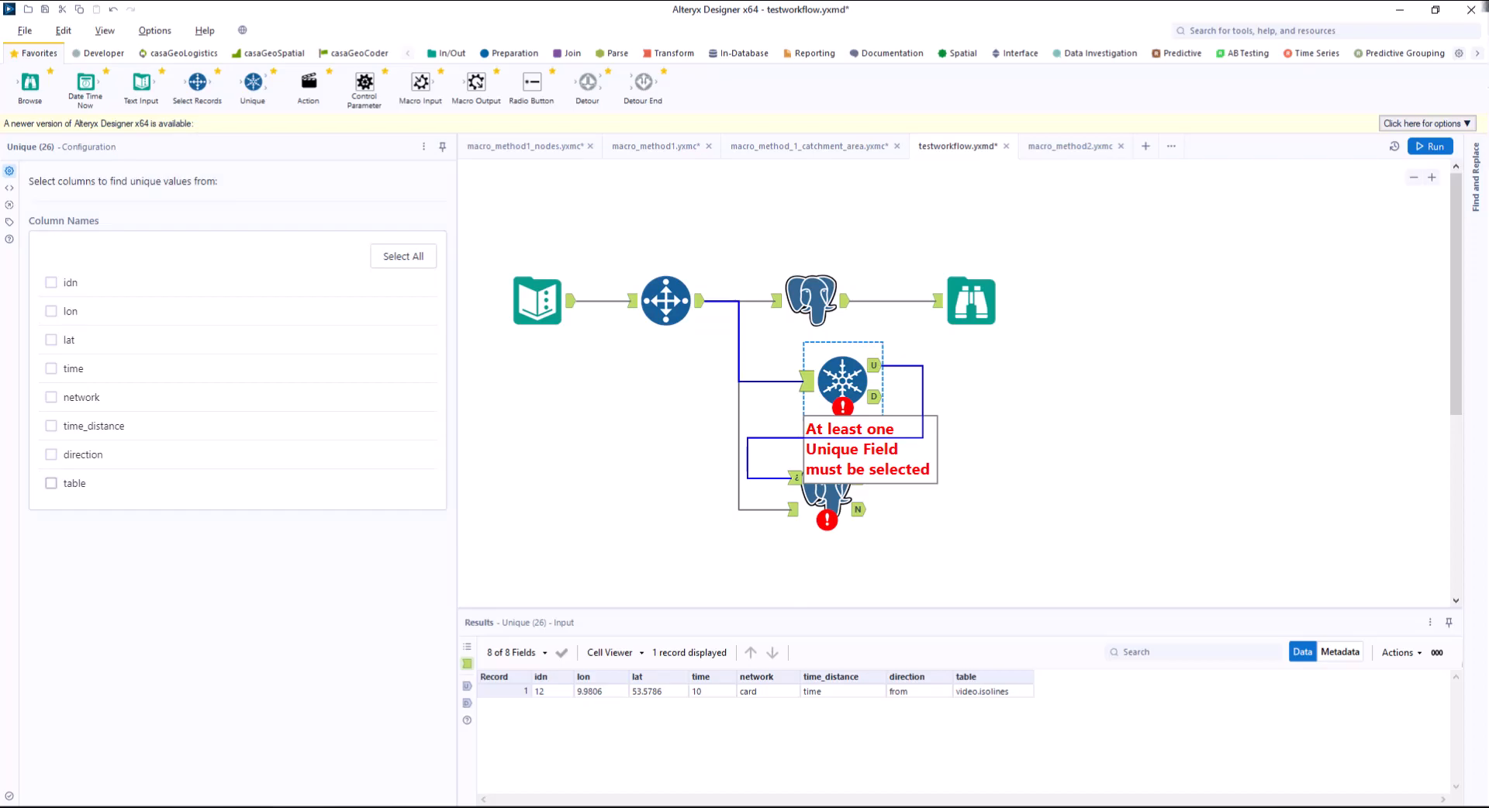
{"action": "left_click", "coordinate": [51, 482]}
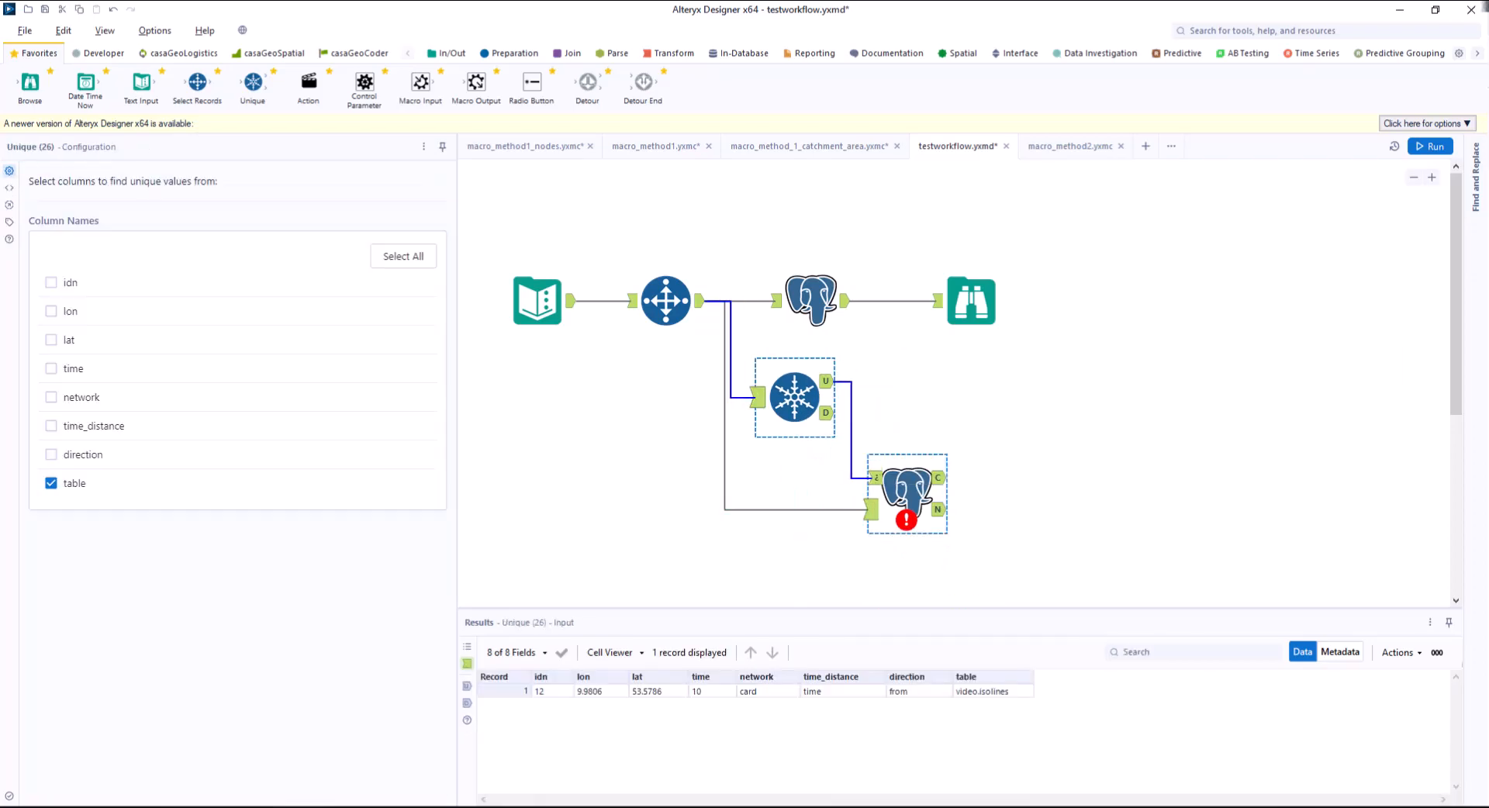
Choose macro_method2's Control GroupBy field and map its table1 question to the table (String) field.
{"action": "left_click", "coordinate": [236, 214]}
{"action": "left_click", "coordinate": [155, 309]}
{"action": "left_click", "coordinate": [97, 177]}
{"action": "left_click", "coordinate": [236, 456]}
{"action": "left_click", "coordinate": [155, 581]}
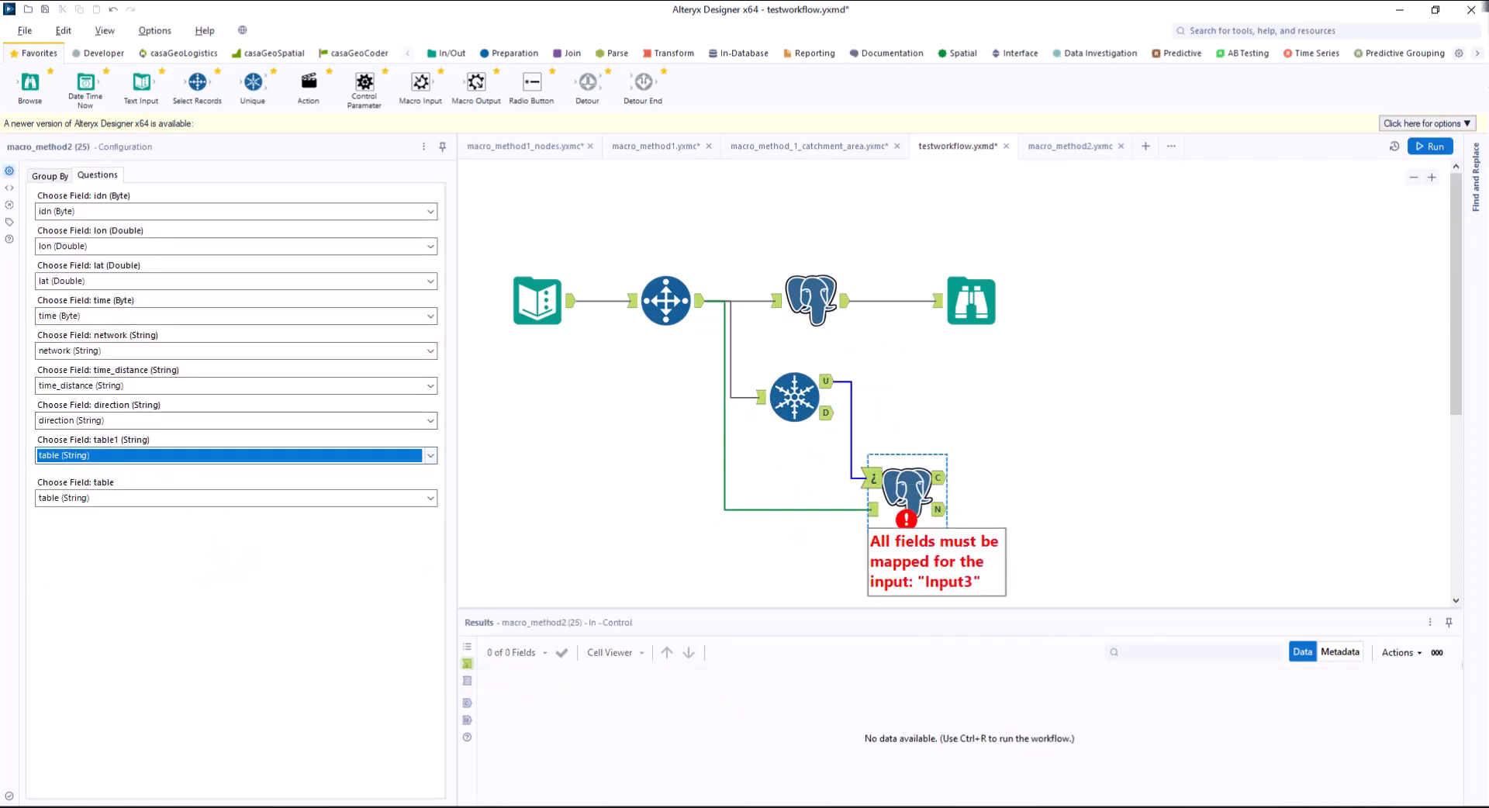
Add Browse tools to both macro_method2 outputs and run the workflow to view the catchment area and nodes results.
{"action": "right_click", "coordinate": [905, 469]}
{"action": "left_click", "coordinate": [969, 715]}
{"action": "left_click", "coordinate": [1431, 146]}
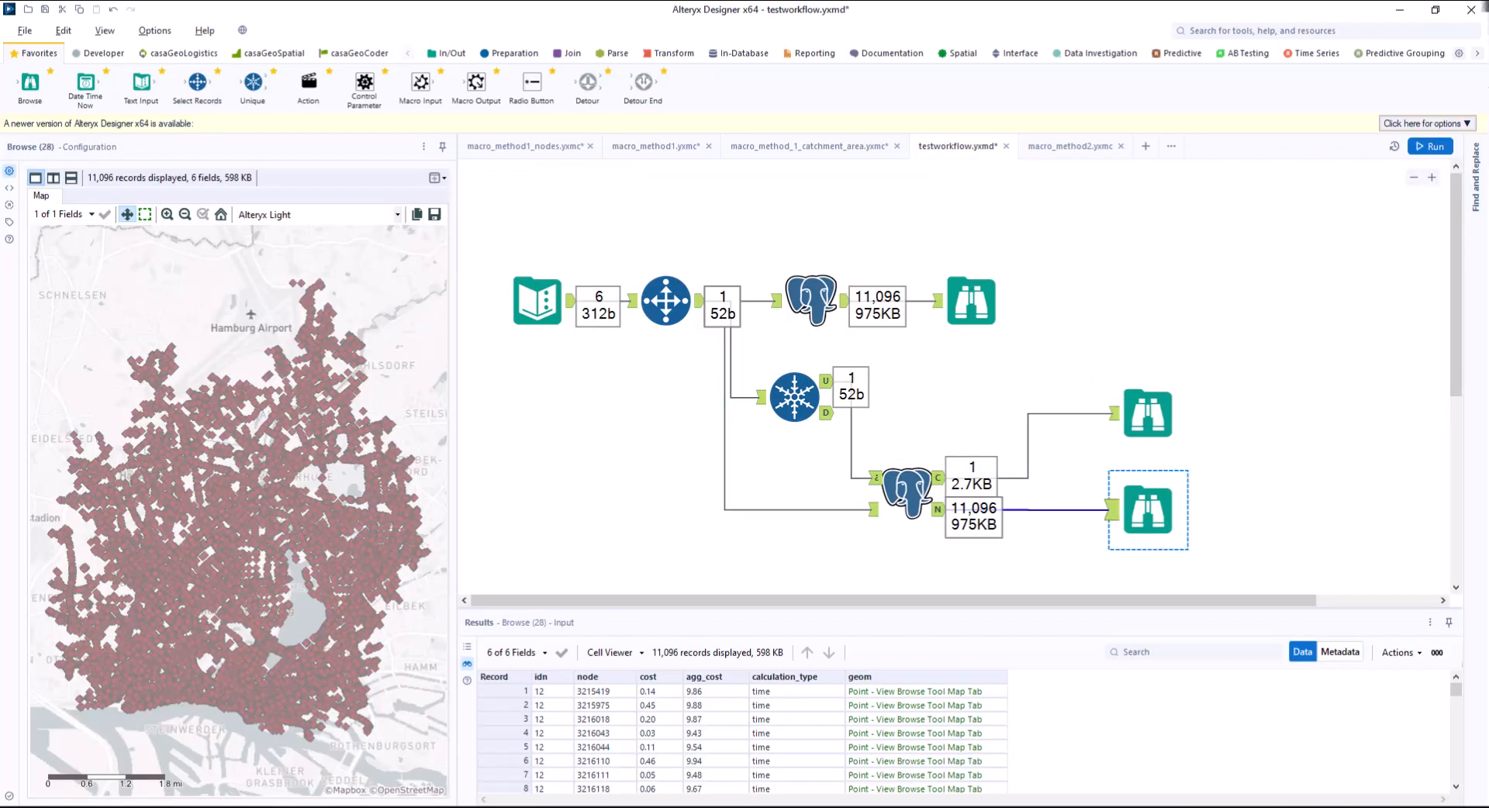
{"action": "left_click", "coordinate": [1148, 413]}
Set the Select Records range to -100 and rerun the workflow.
{"action": "left_click", "coordinate": [667, 301]}
{"action": "left_click_drag", "start_coordinate": [56, 287], "coordinate": [37, 287]}
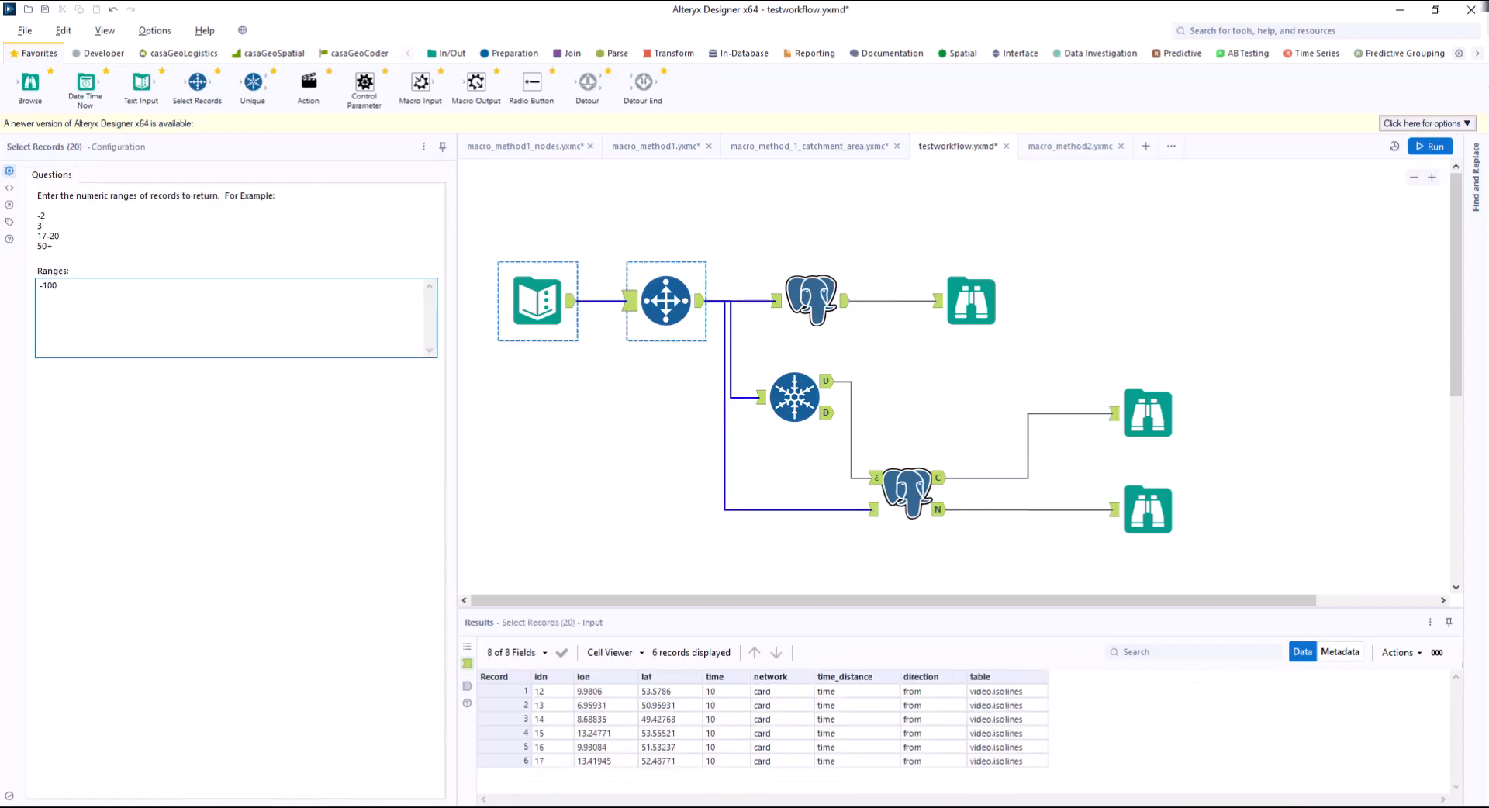
{"action": "left_click", "coordinate": [1429, 146]}
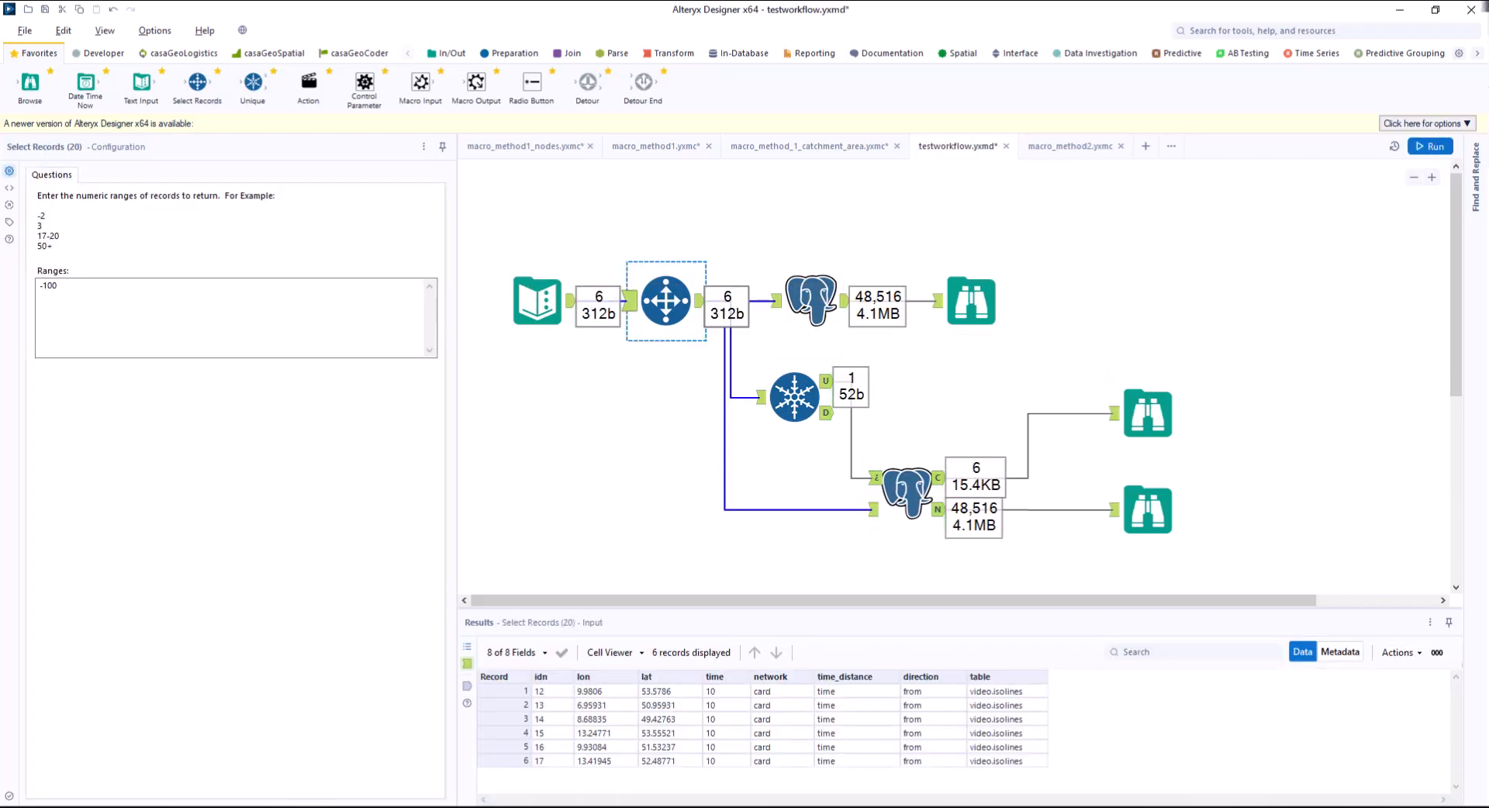
Examine the catchment area and nodes outputs of macro_method2 on the Browse maps, including a close-up of one area's selected nodes.
{"action": "left_click", "coordinate": [1147, 413]}
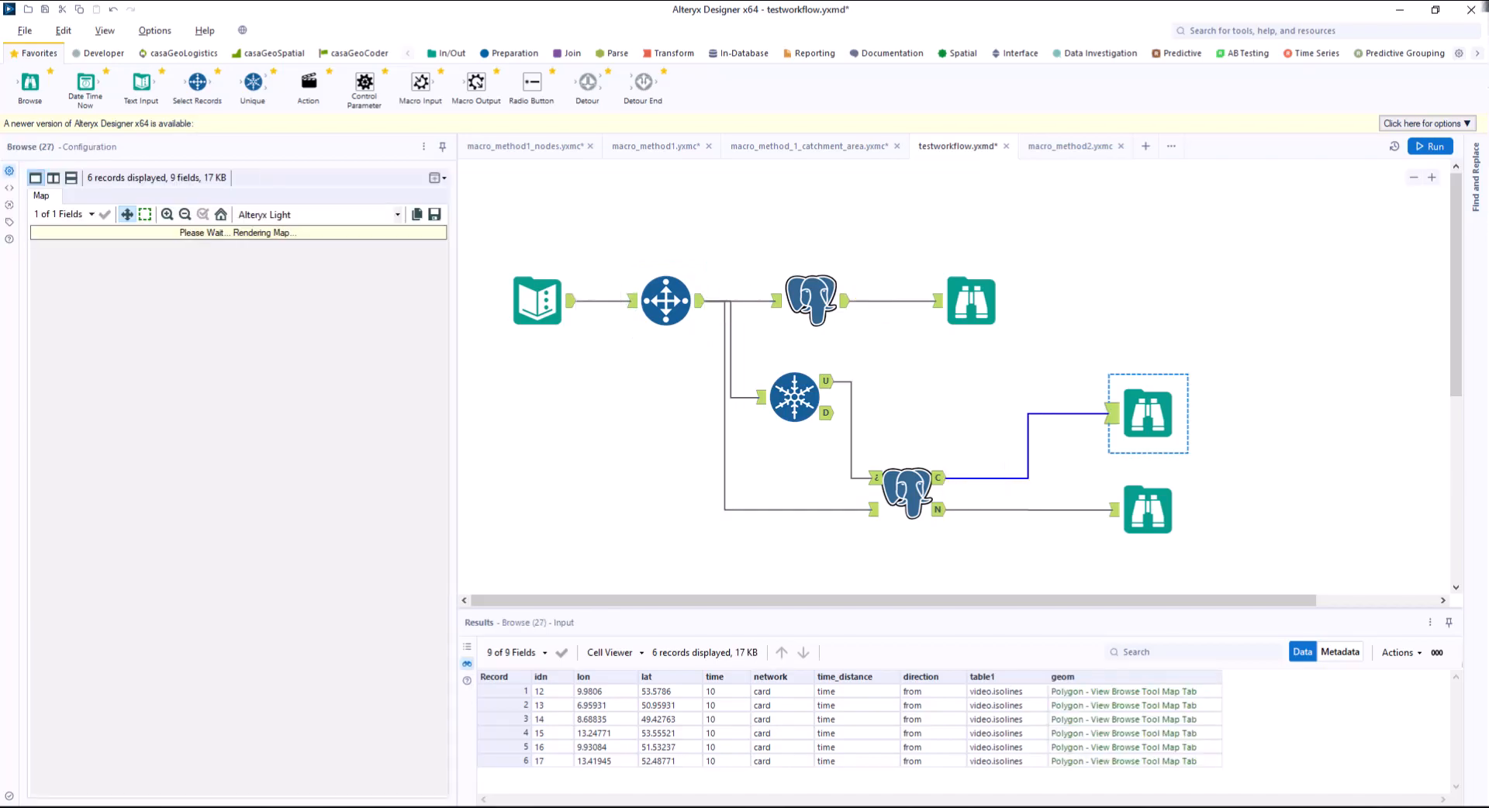
{"action": "left_click", "coordinate": [1148, 510]}
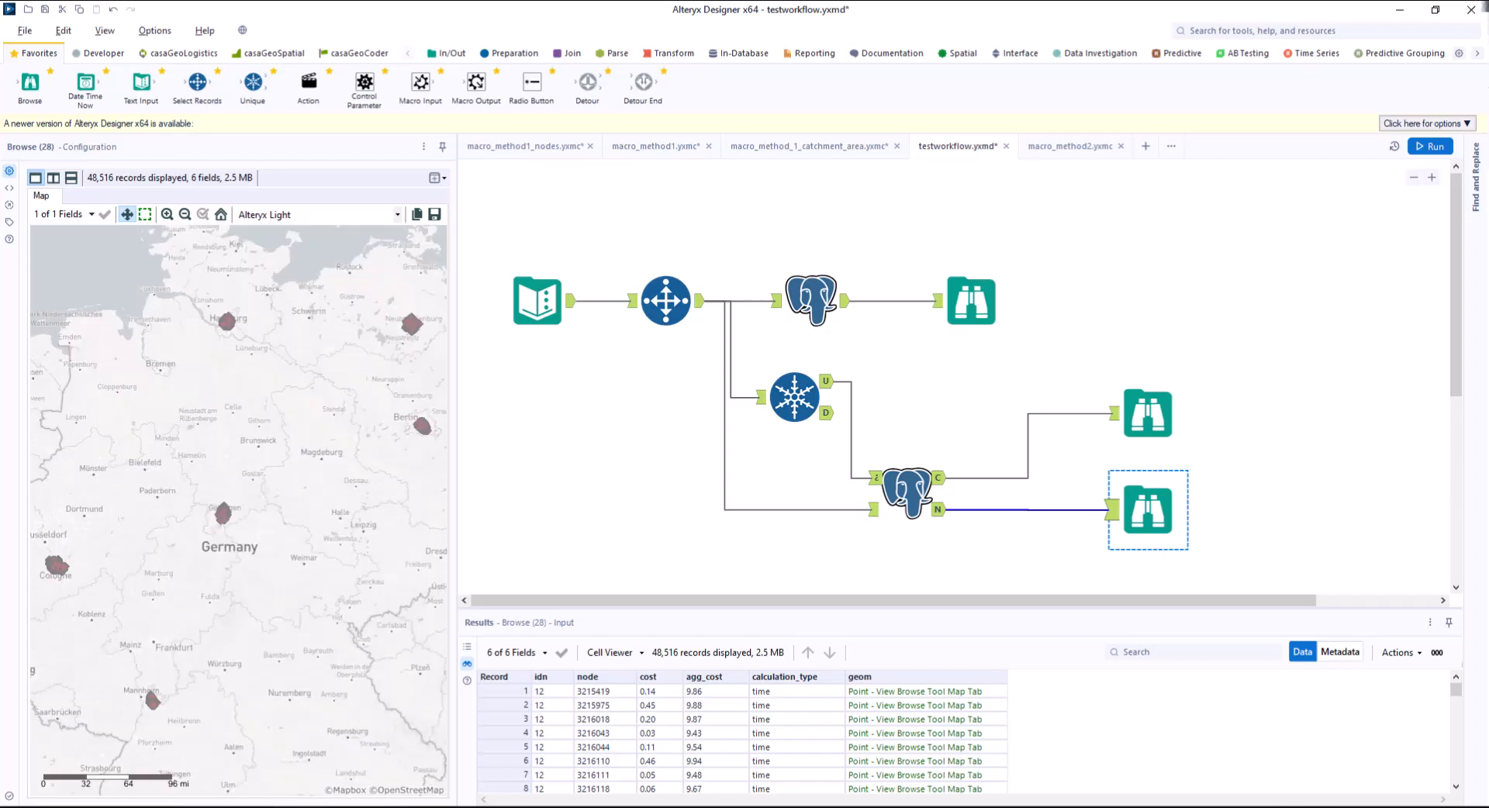
{"action": "left_click", "coordinate": [167, 215]}
{"action": "left_click", "coordinate": [145, 214]}
{"action": "left_click_drag", "start_coordinate": [176, 479], "coordinate": [247, 552]}
{"action": "left_click", "coordinate": [166, 215]}
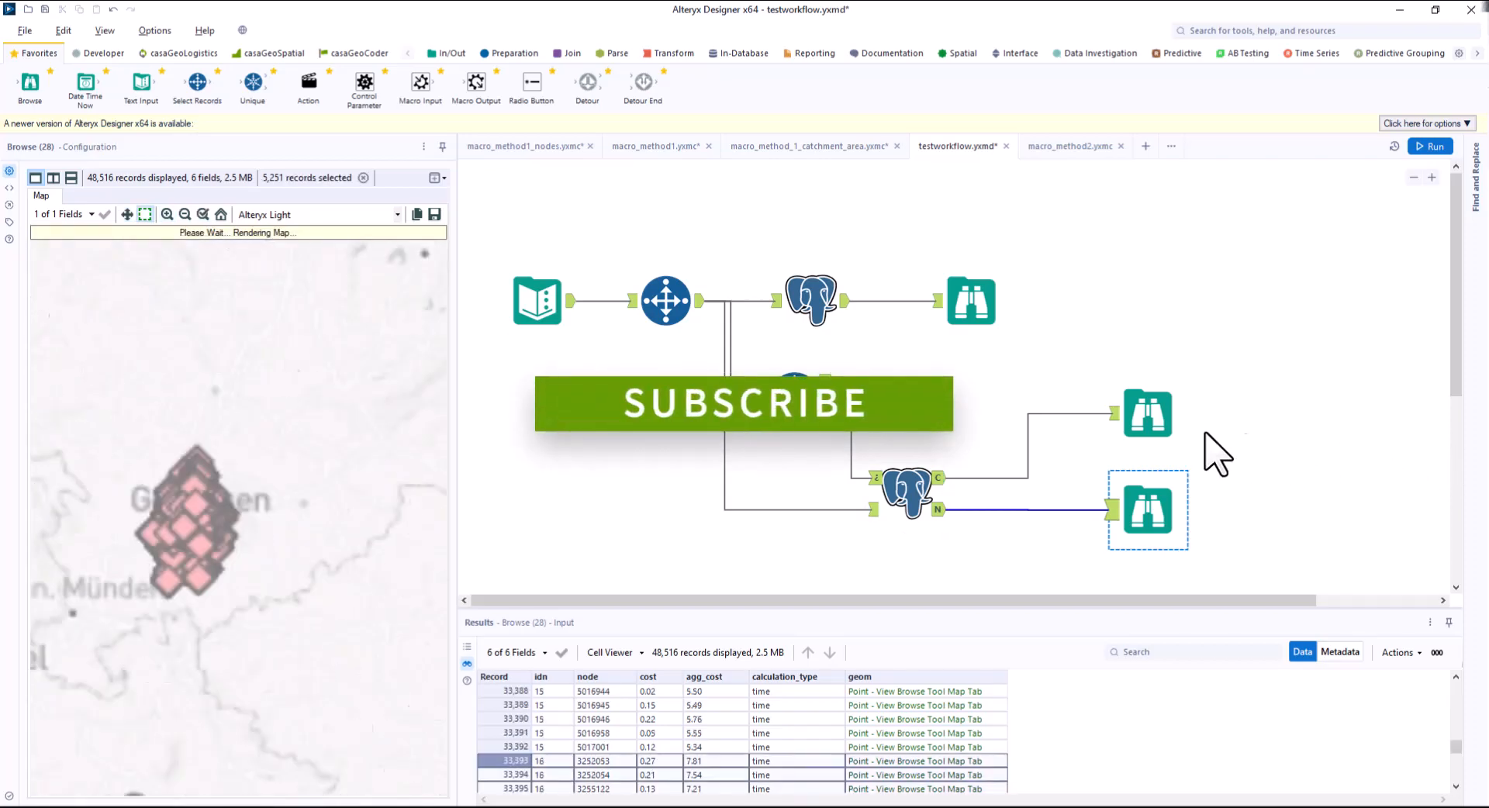
{"action": "left_click", "coordinate": [202, 215]}
{"action": "left_click", "coordinate": [1148, 413]}
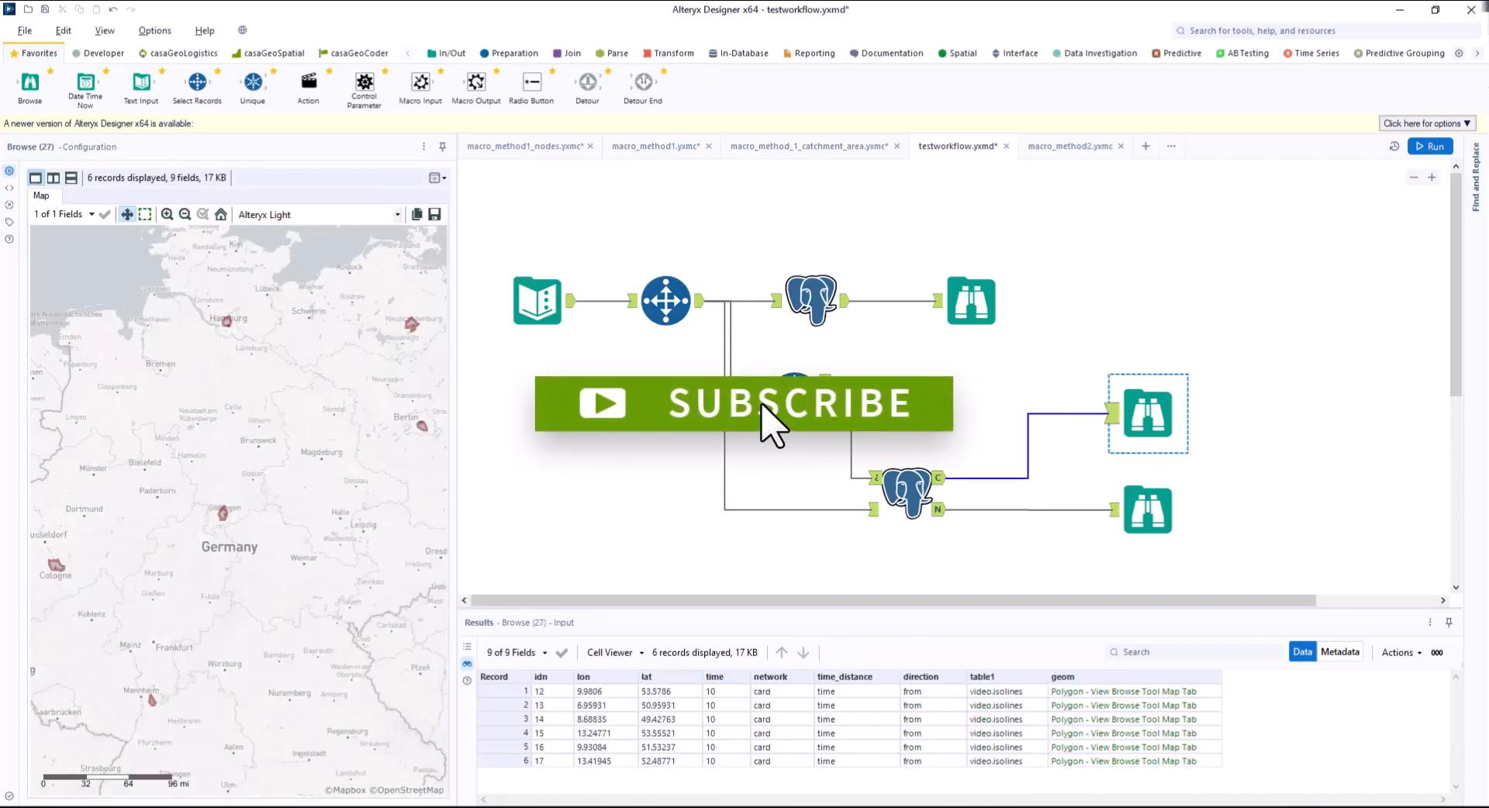